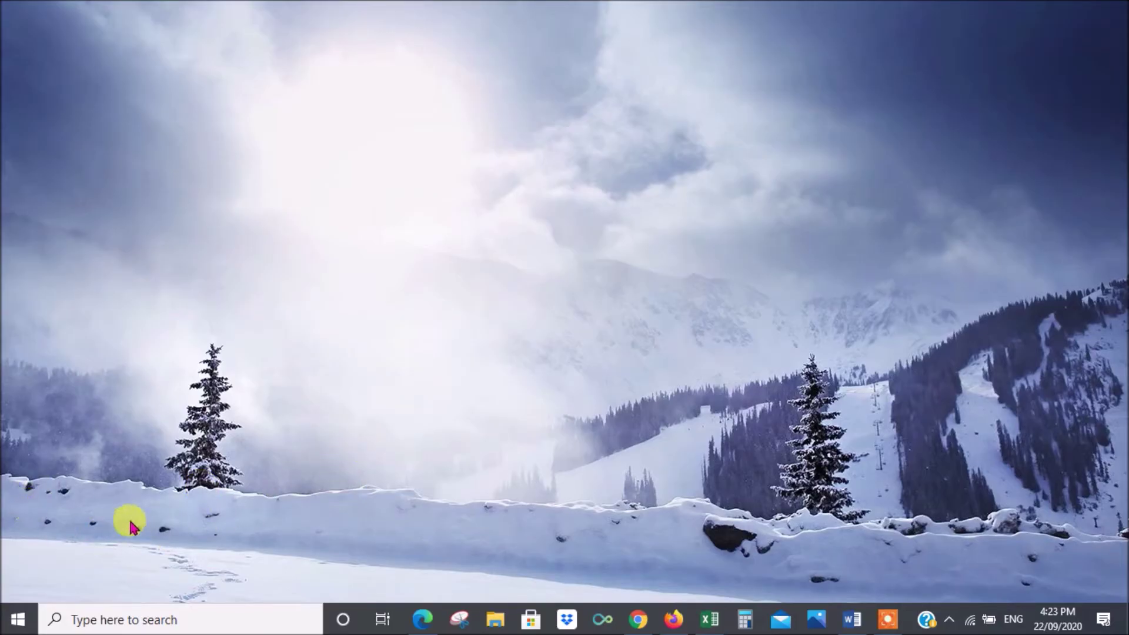
Launch Excel 2013 with a new blank workbook and maximize its window.
{"action": "left_click", "coordinate": [17, 622]}
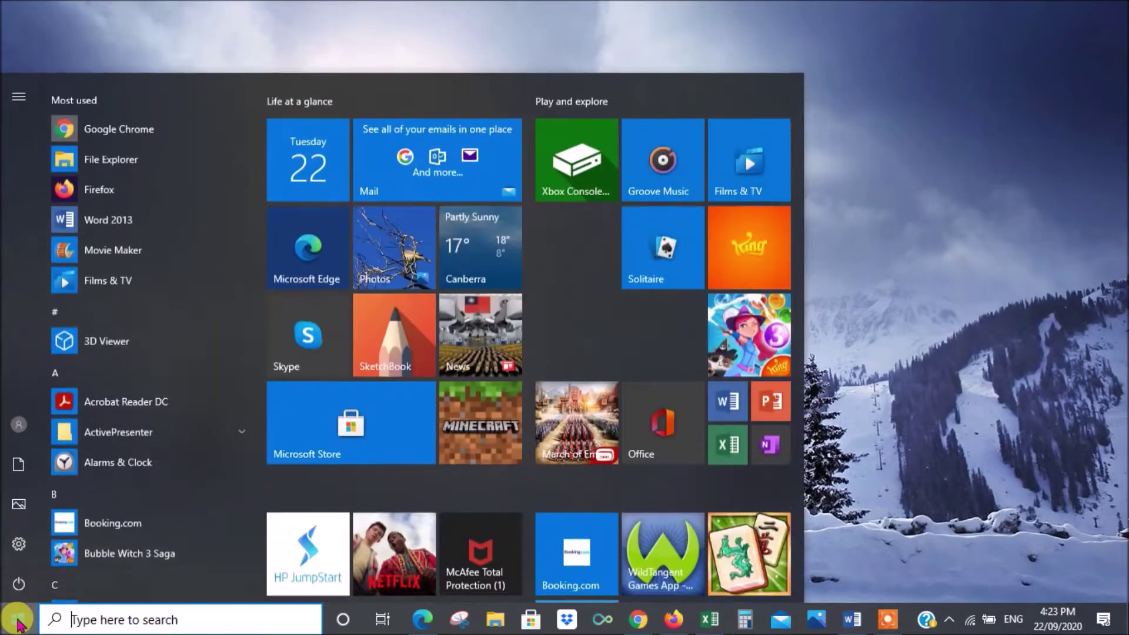
{"action": "scroll", "coordinate": [141, 388], "scroll_direction": "down", "scroll_amount": 6}
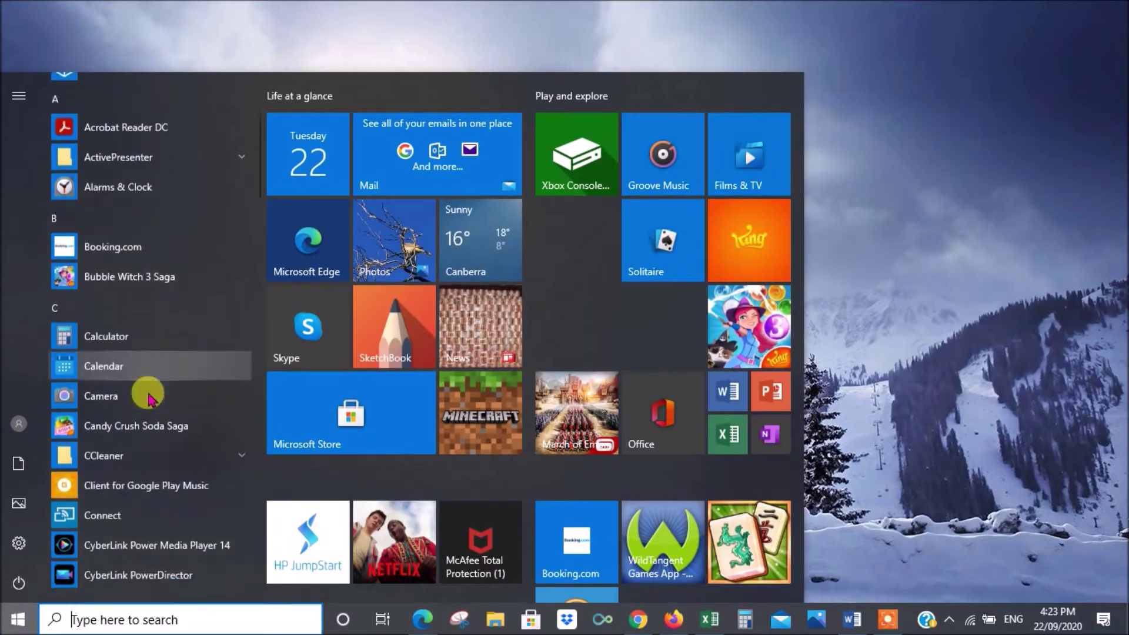
{"action": "scroll", "coordinate": [141, 389], "scroll_direction": "down", "scroll_amount": 10}
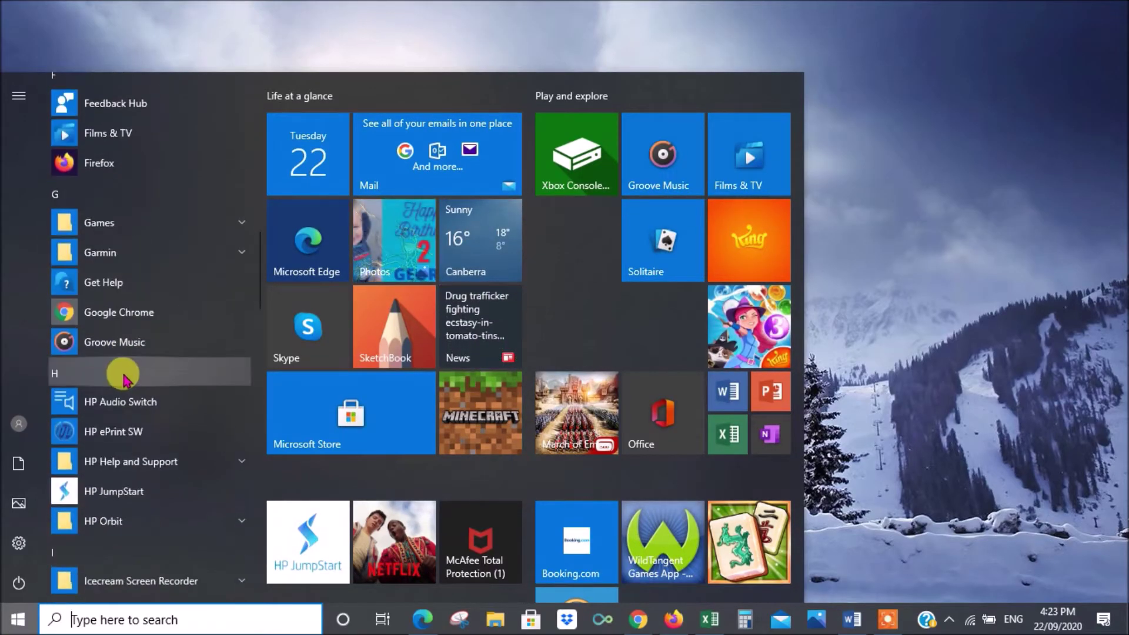
{"action": "scroll", "coordinate": [120, 382], "scroll_direction": "down", "scroll_amount": 5}
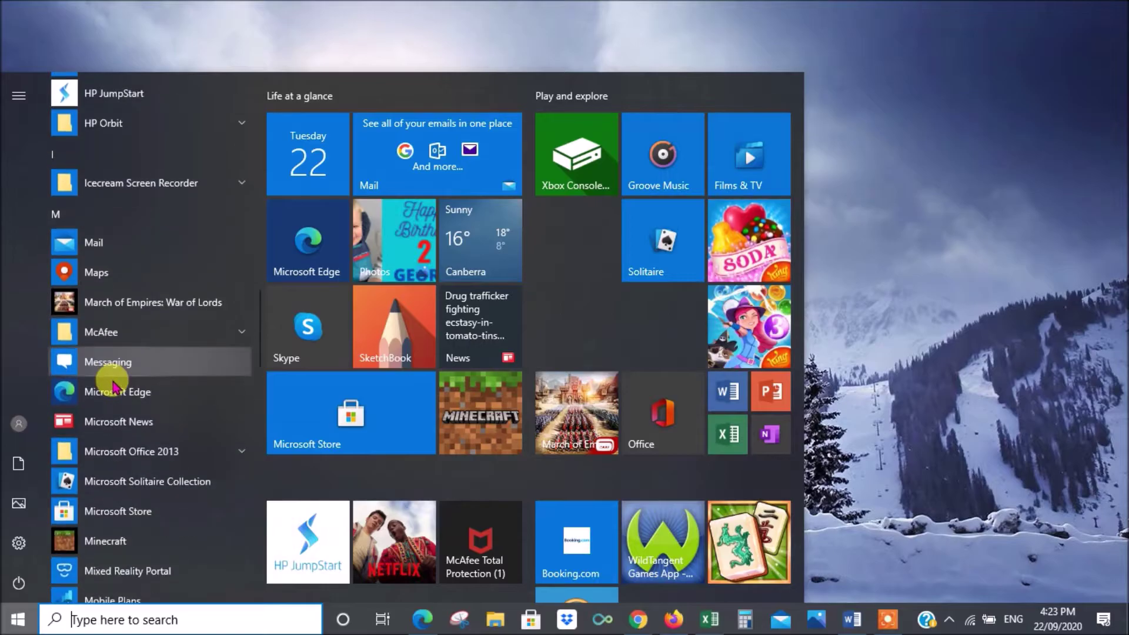
{"action": "left_click", "coordinate": [146, 456]}
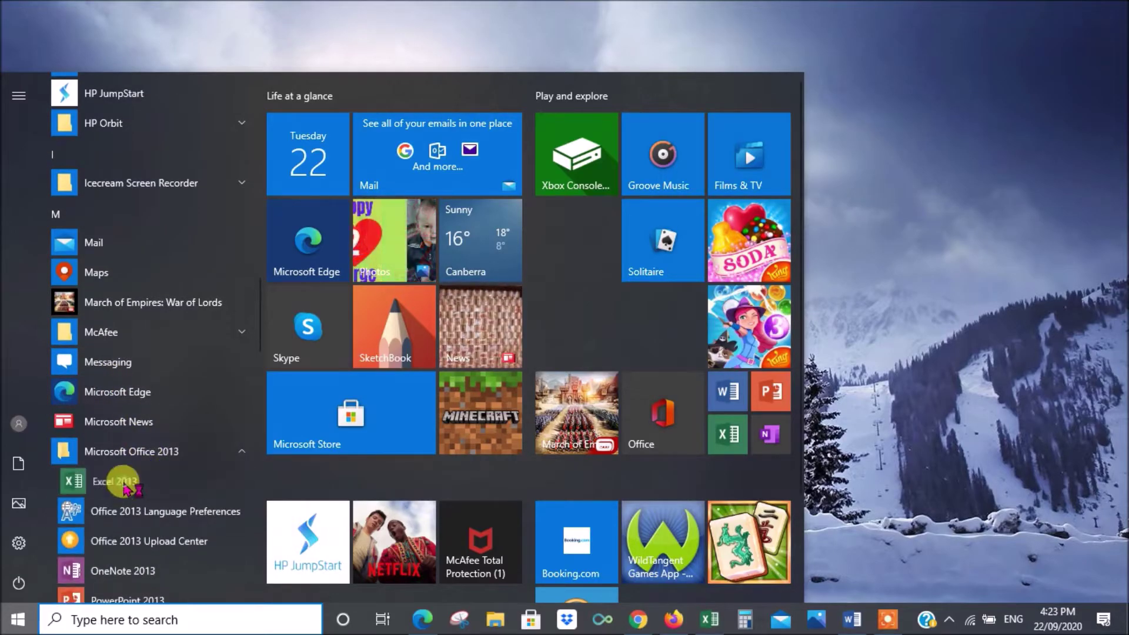
{"action": "left_click", "coordinate": [116, 480]}
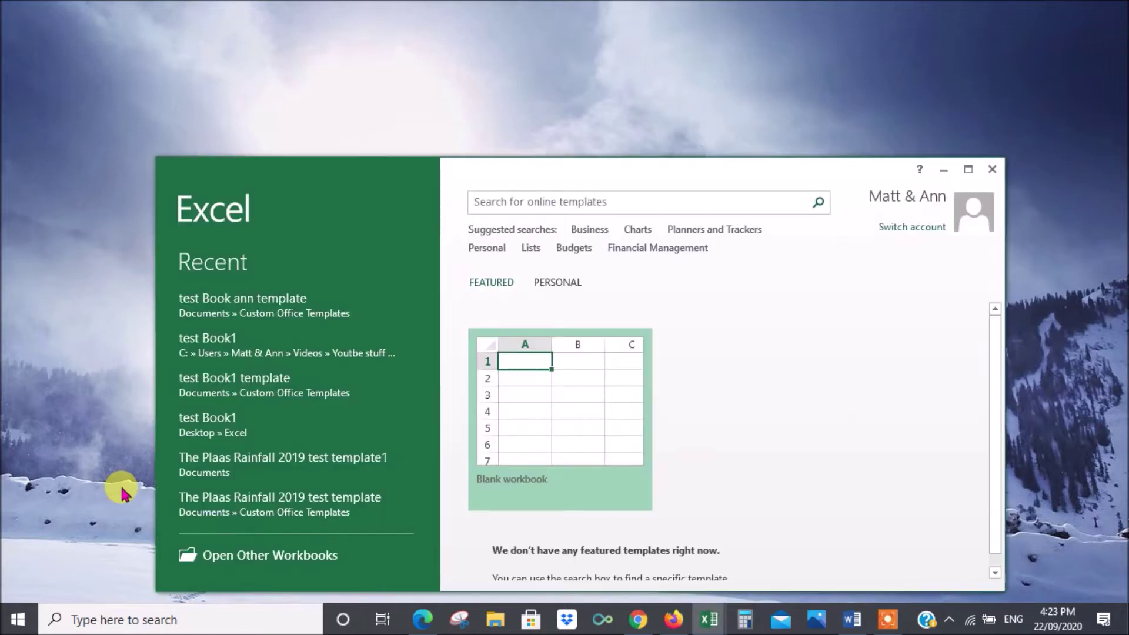
{"action": "left_click", "coordinate": [566, 417]}
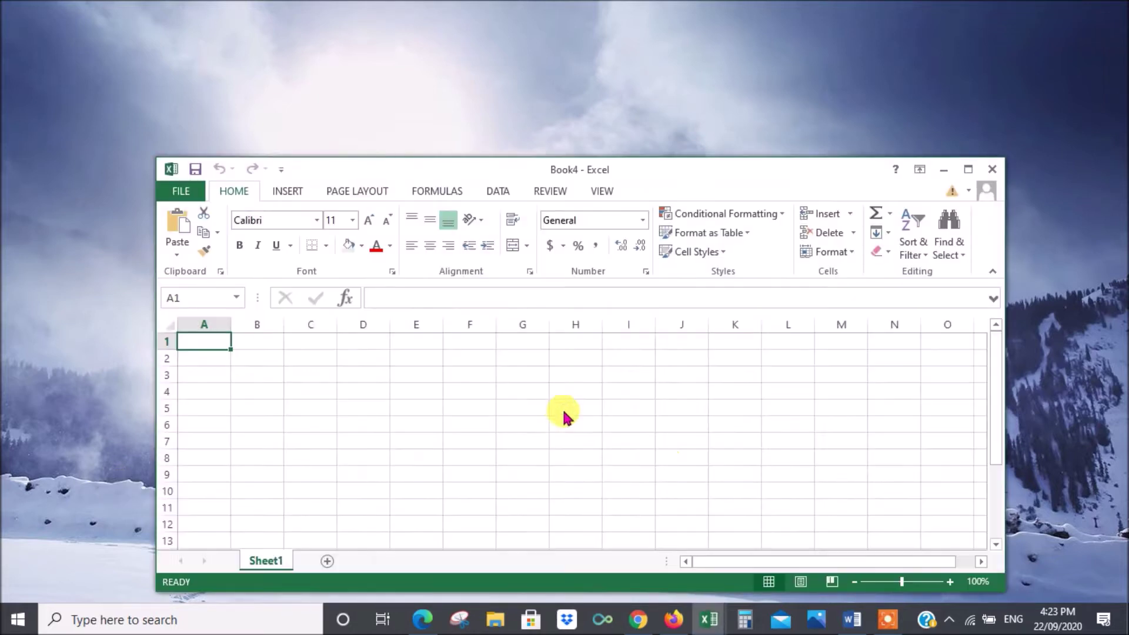
{"action": "left_click", "coordinate": [969, 170]}
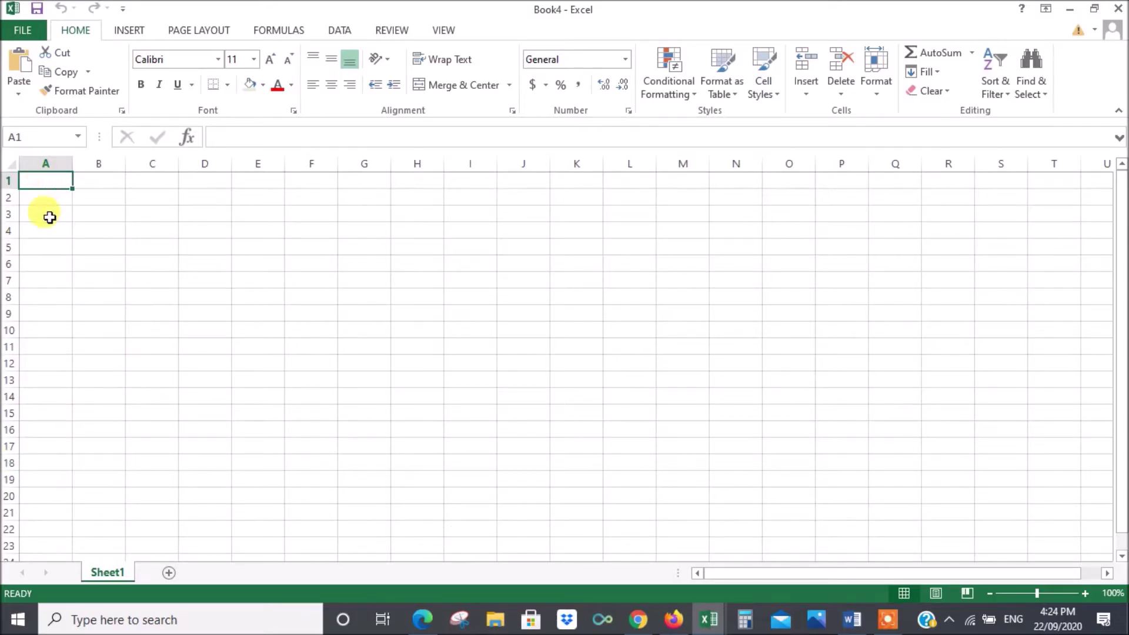
Enter the title "Rainfall" in cell G1 and the row heading "Days" in cell A2.
{"action": "left_click", "coordinate": [107, 199]}
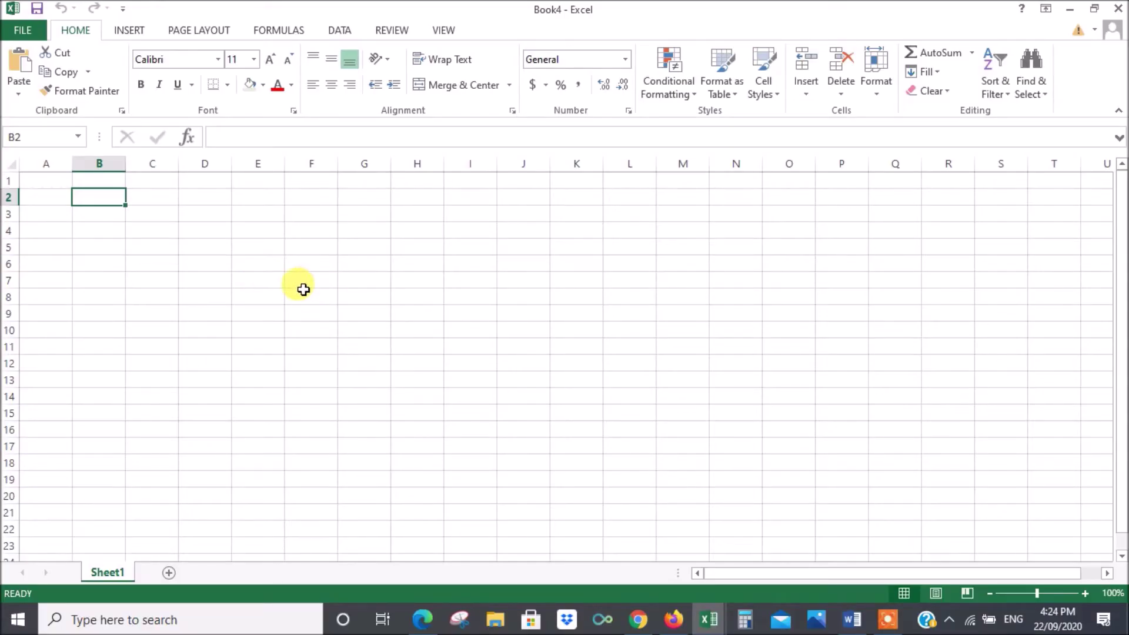
{"action": "left_click", "coordinate": [371, 180]}
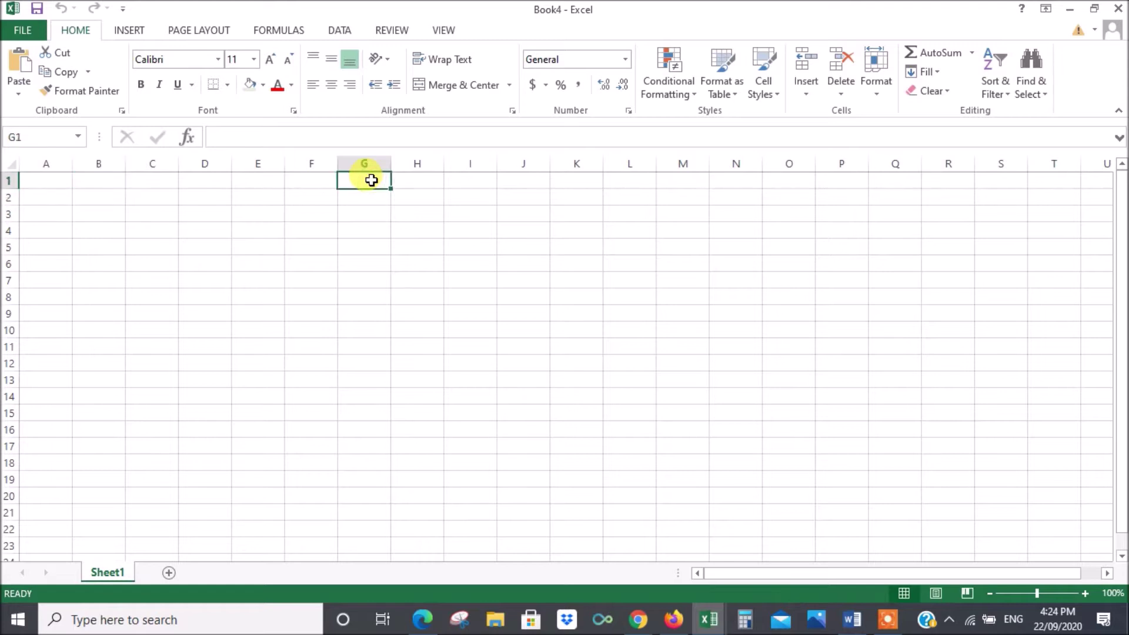
{"action": "type", "text": "Rainfall"}
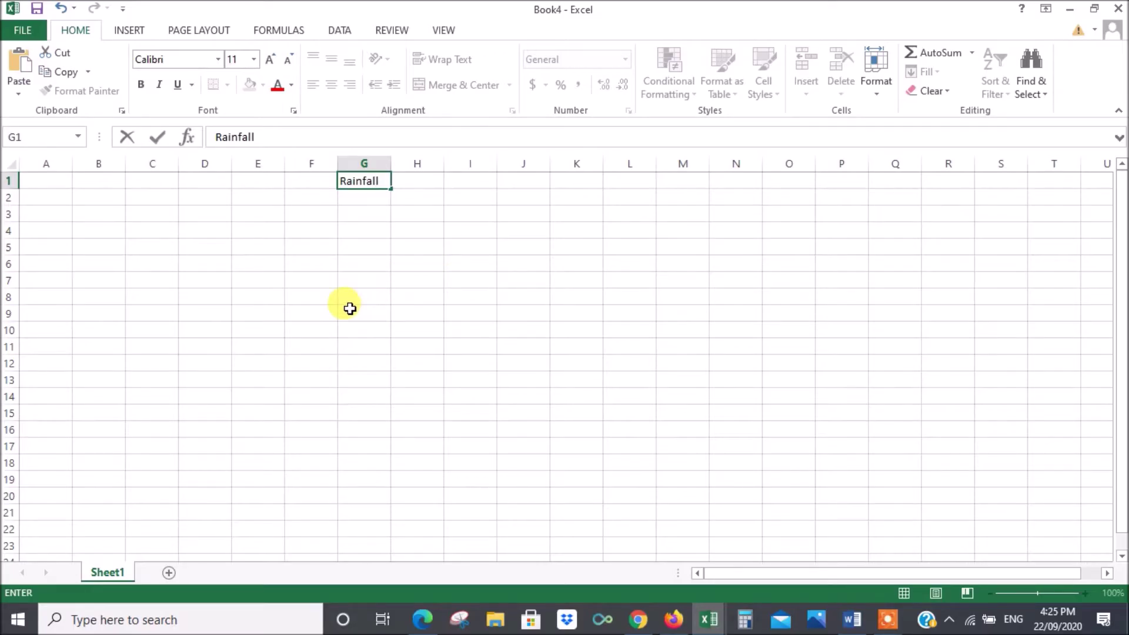
{"action": "left_click", "coordinate": [86, 198]}
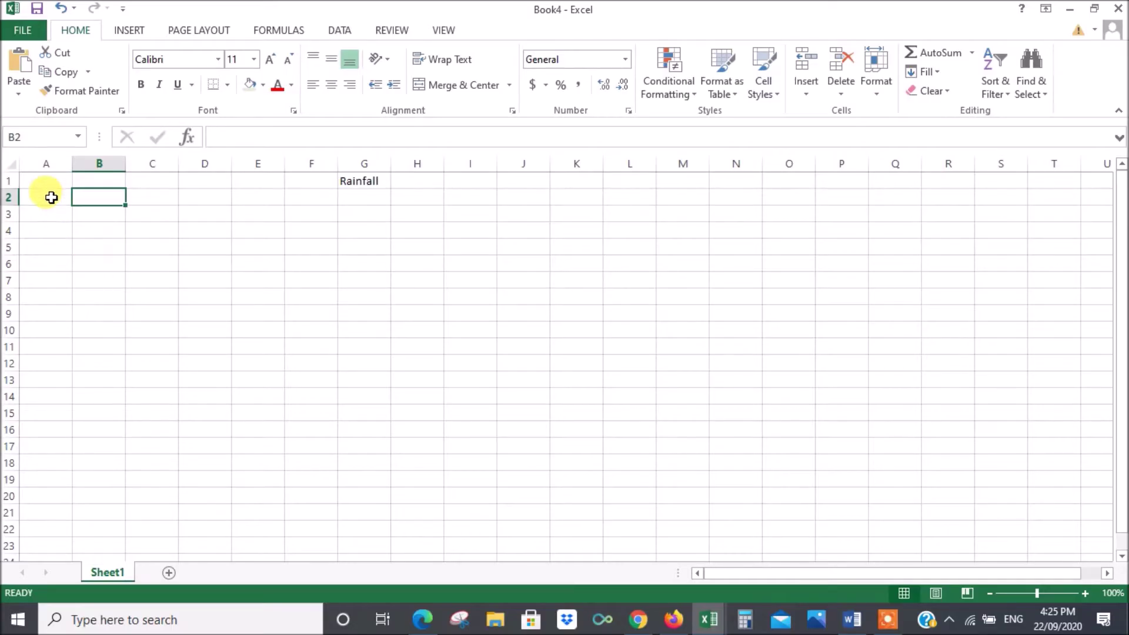
{"action": "left_click", "coordinate": [51, 197]}
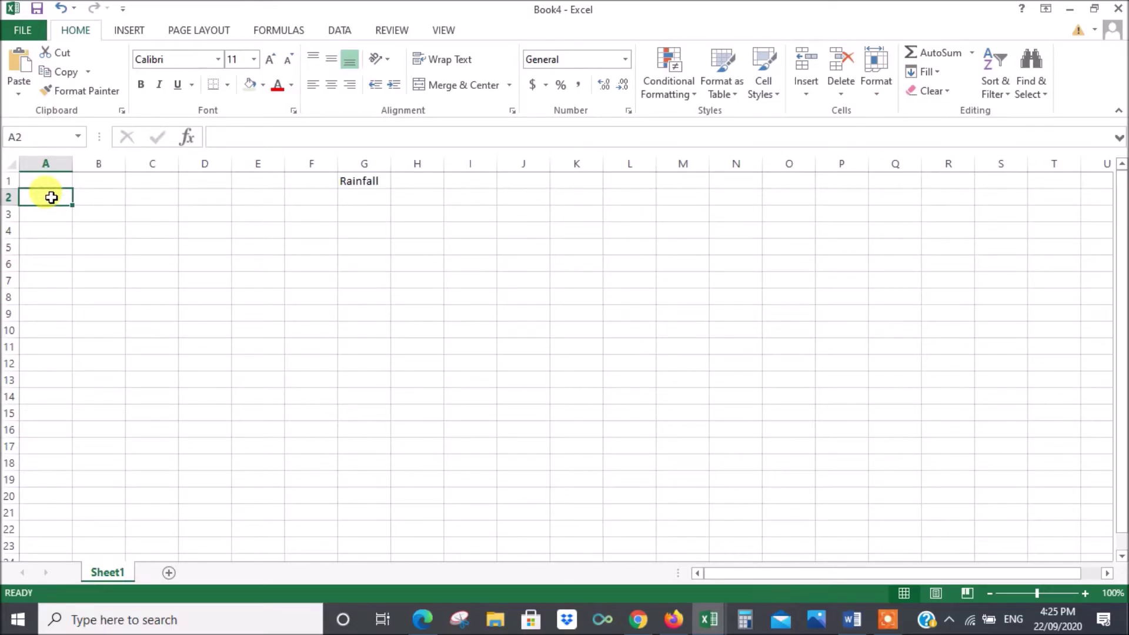
{"action": "type", "text": "Days"}
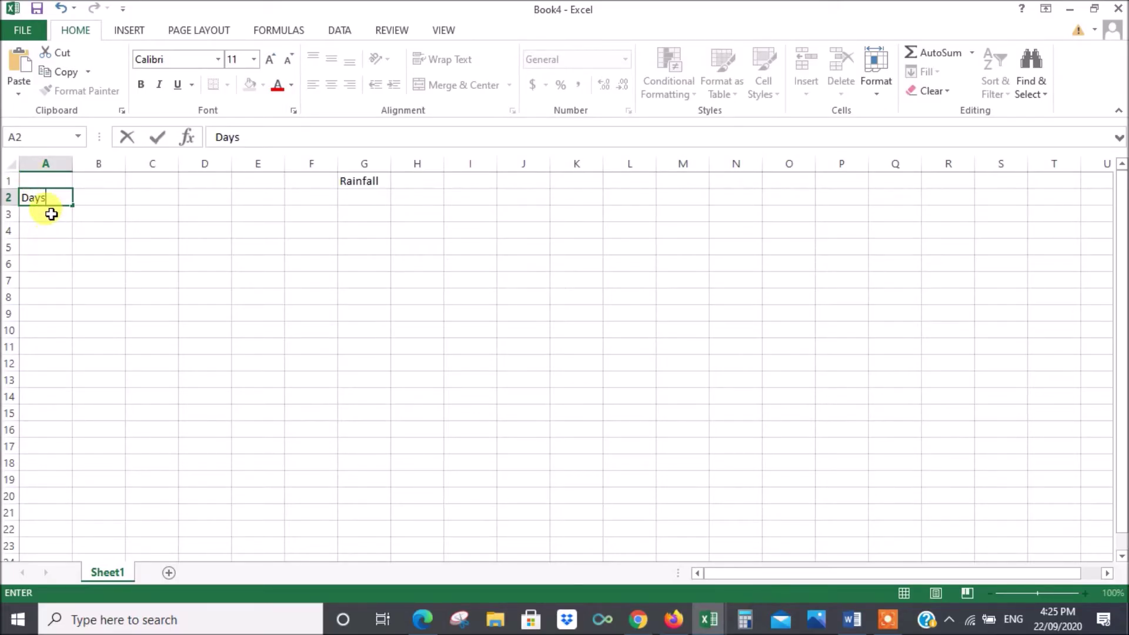
Number the days 1 to 31 down A3:A33 by entering 1 and 2 and auto-filling the series.
{"action": "left_click", "coordinate": [50, 216]}
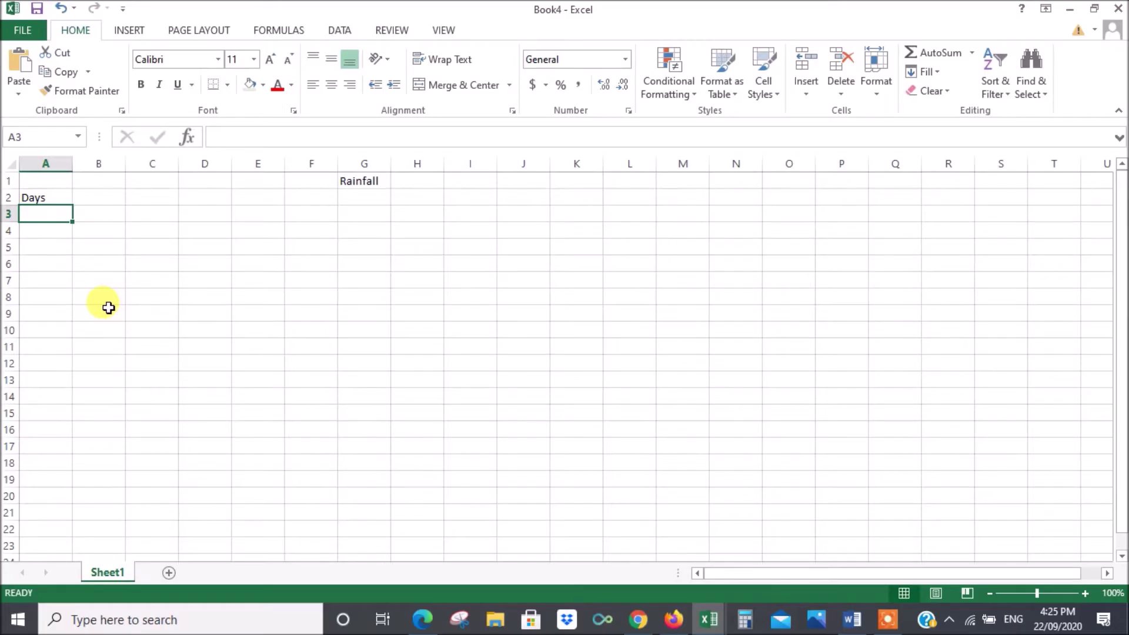
{"action": "type", "text": "1"}
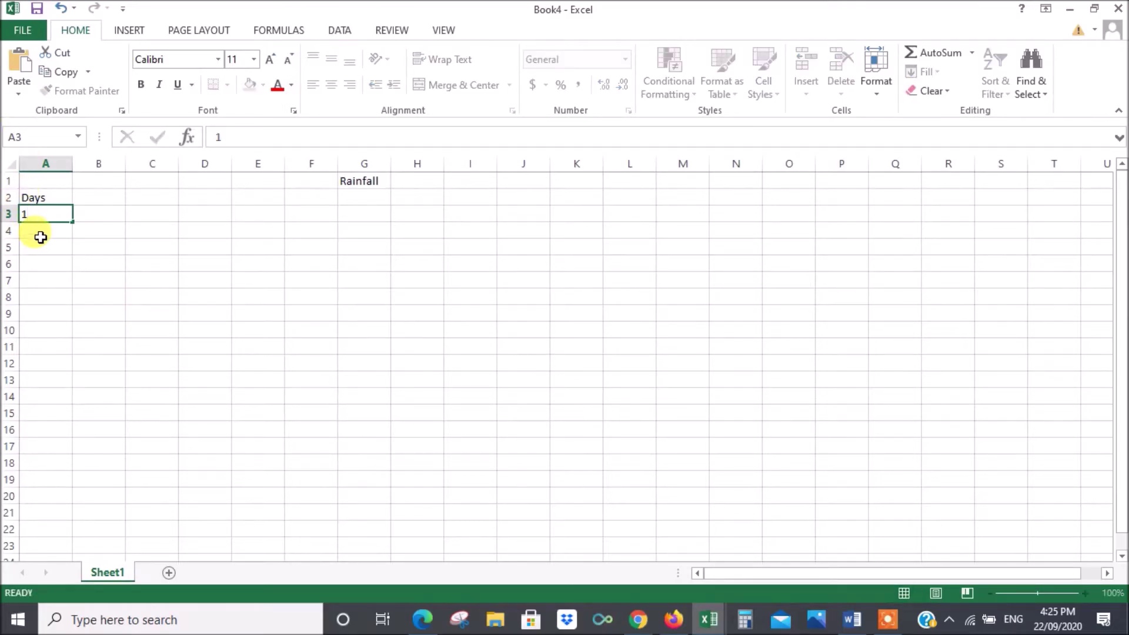
{"action": "left_click", "coordinate": [40, 235]}
{"action": "type", "text": "2"}
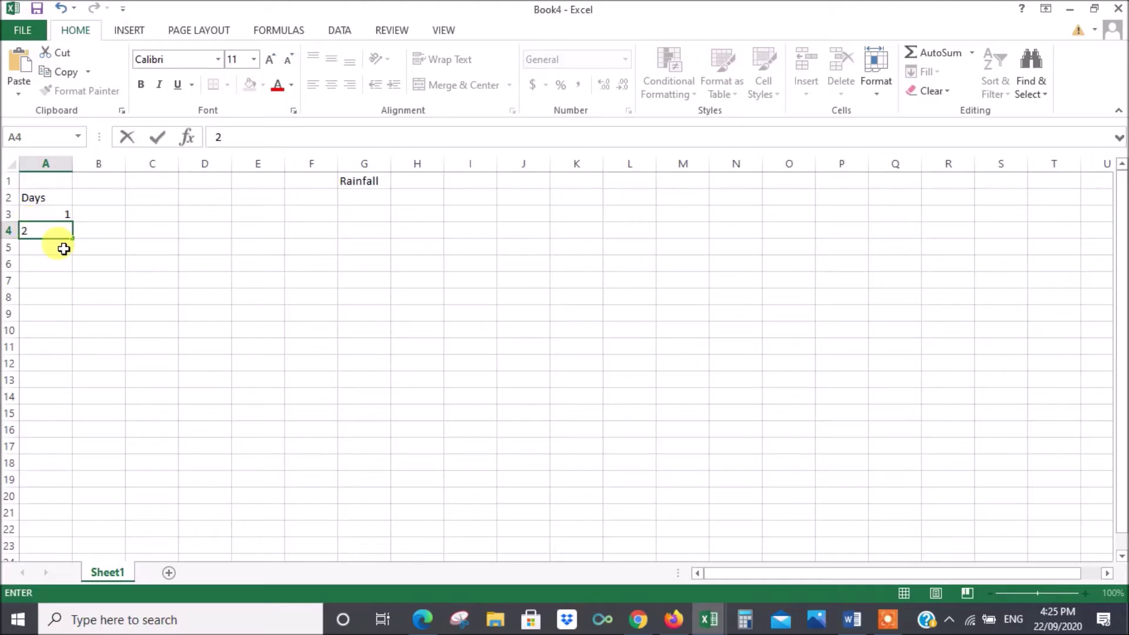
{"action": "left_click", "coordinate": [52, 212]}
{"action": "left_click_drag", "start_coordinate": [53, 213], "coordinate": [52, 227]}
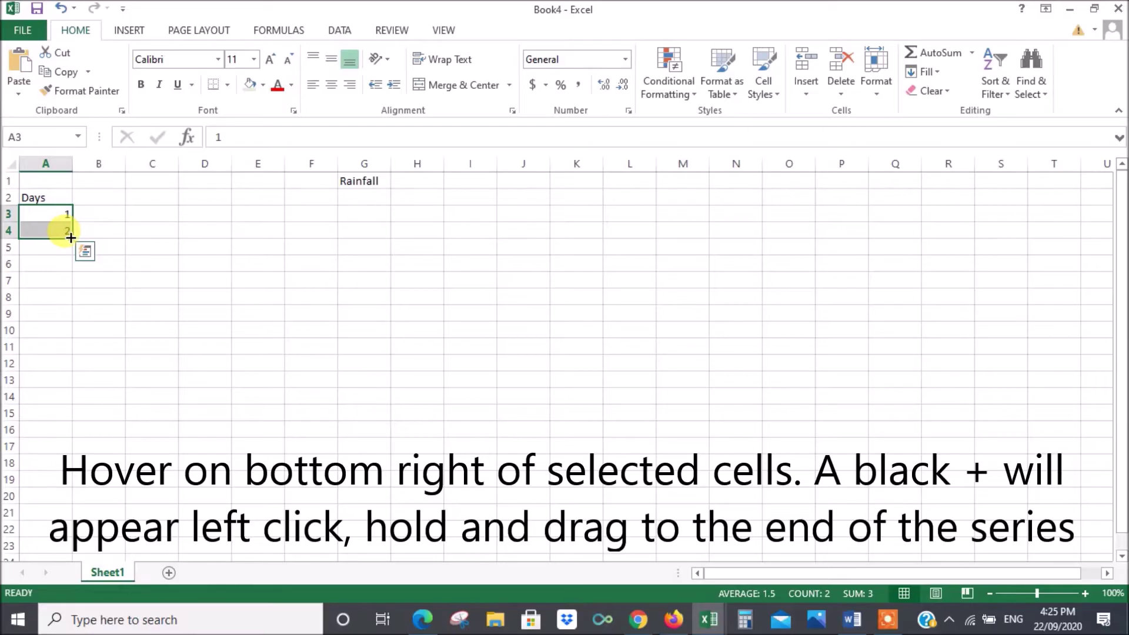
{"action": "left_click_drag", "start_coordinate": [71, 237], "coordinate": [63, 536]}
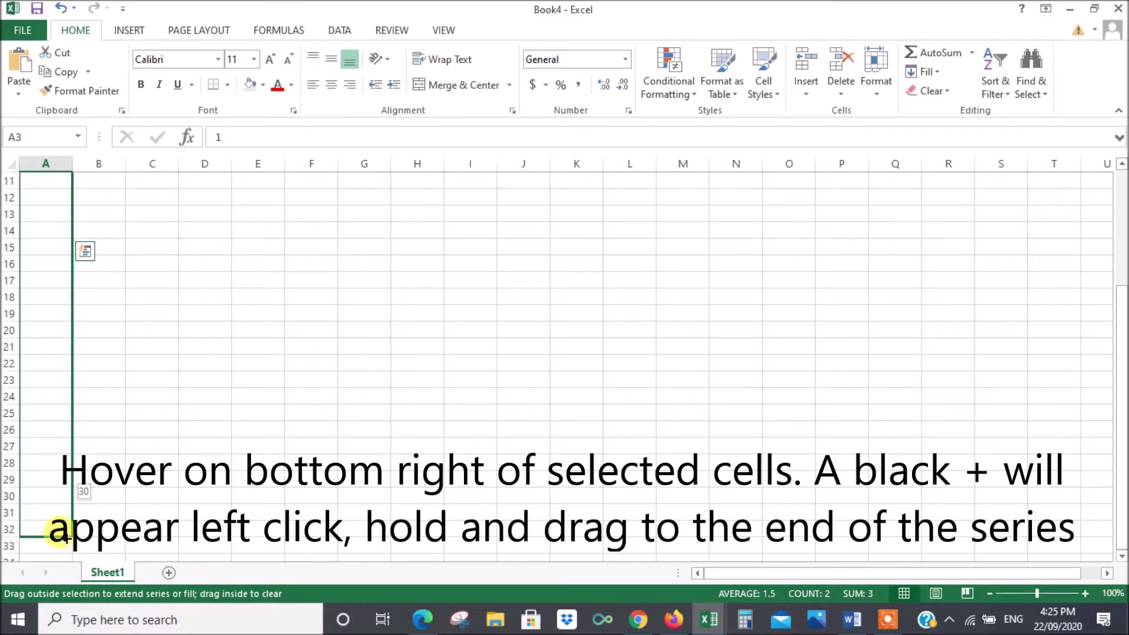
{"action": "left_click_drag", "start_coordinate": [68, 538], "coordinate": [70, 549]}
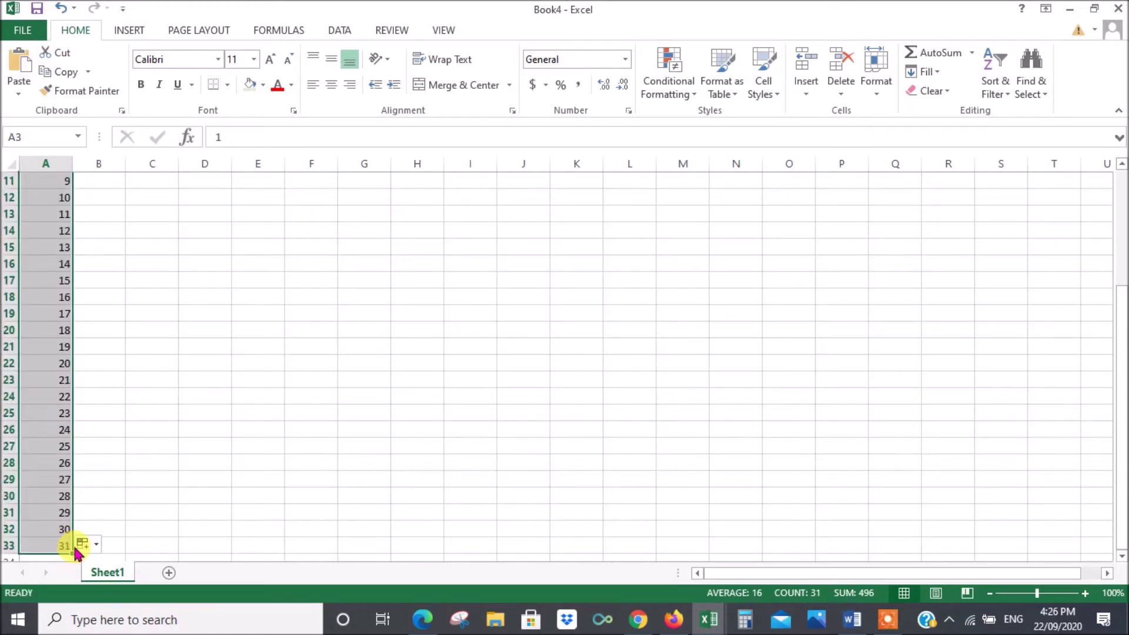
Enter the label "Total" in cell A34, directly below day 31.
{"action": "scroll", "coordinate": [154, 421], "scroll_direction": "down", "scroll_amount": 2}
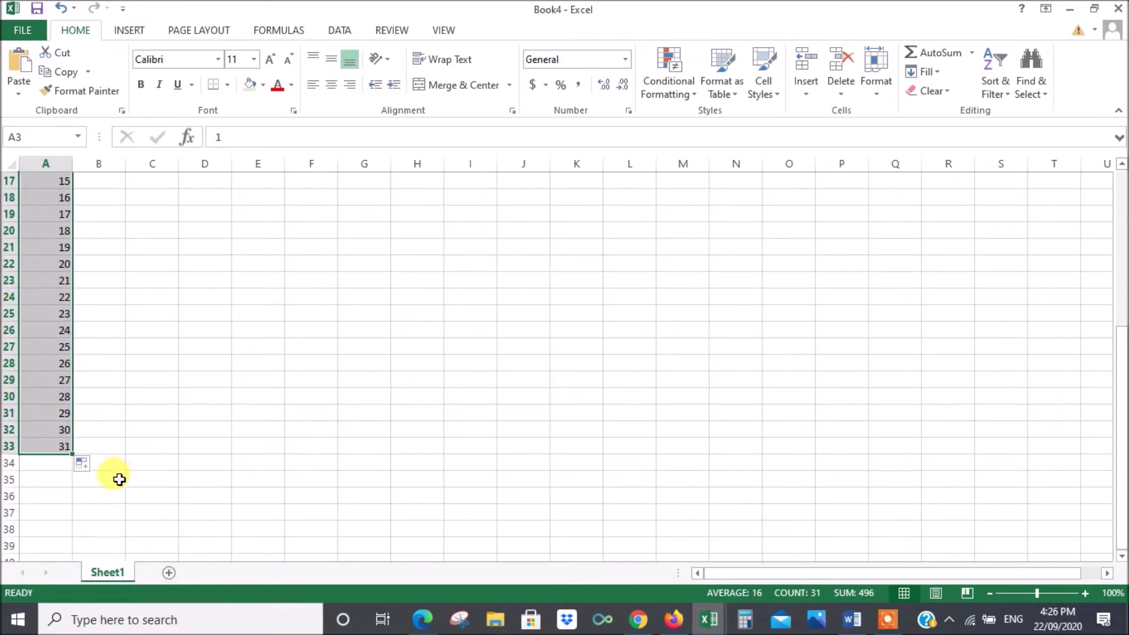
{"action": "left_click", "coordinate": [51, 467]}
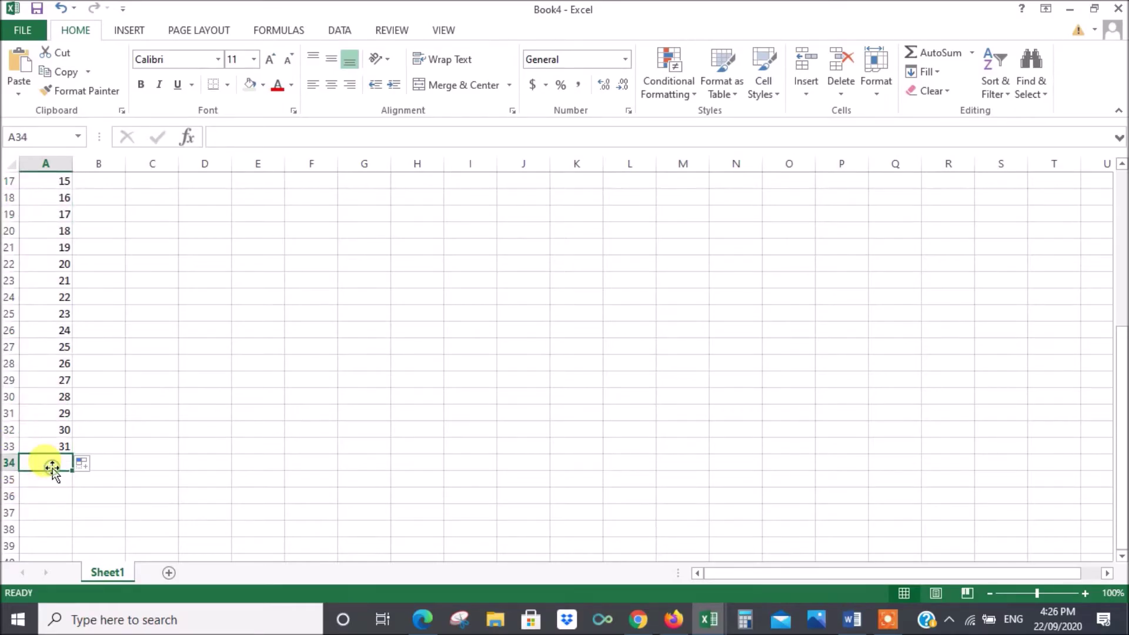
{"action": "type", "text": "Total"}
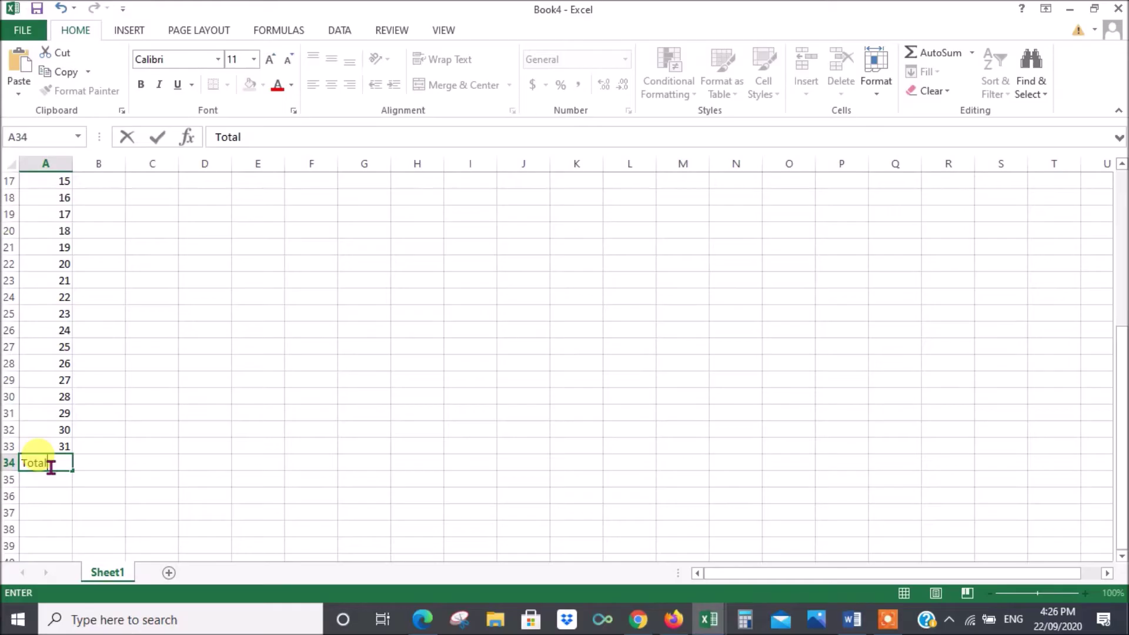
Enter January in B2, auto-fill the month headings through December in M2, and add the heading "Toatal" in N2.
{"action": "scroll", "coordinate": [123, 347], "scroll_direction": "up", "scroll_amount": 5}
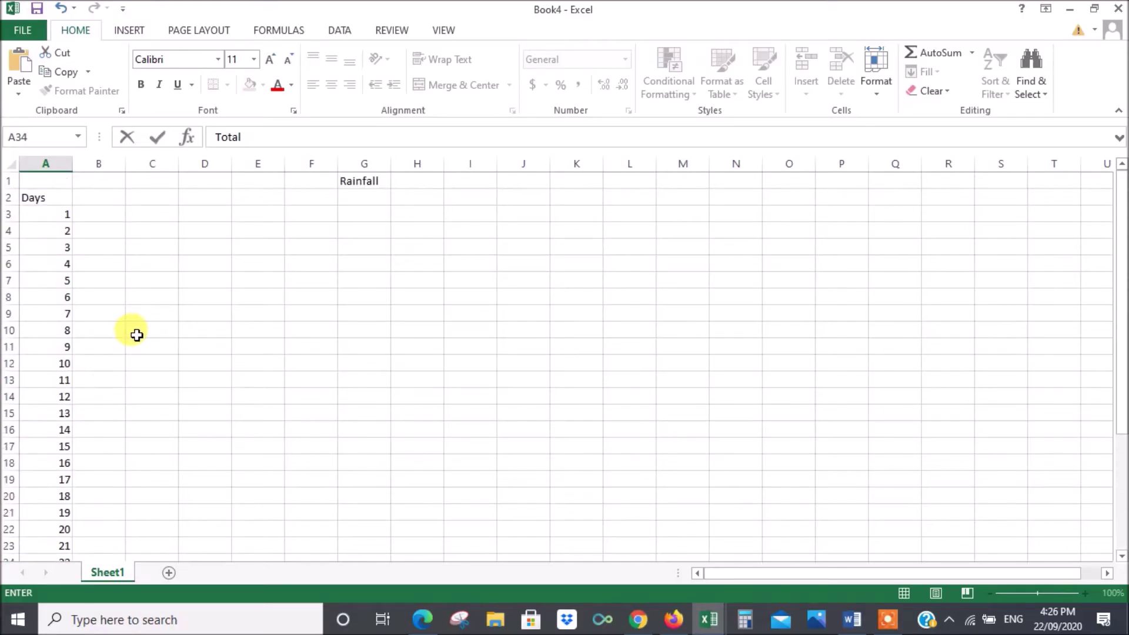
{"action": "left_click", "coordinate": [105, 197]}
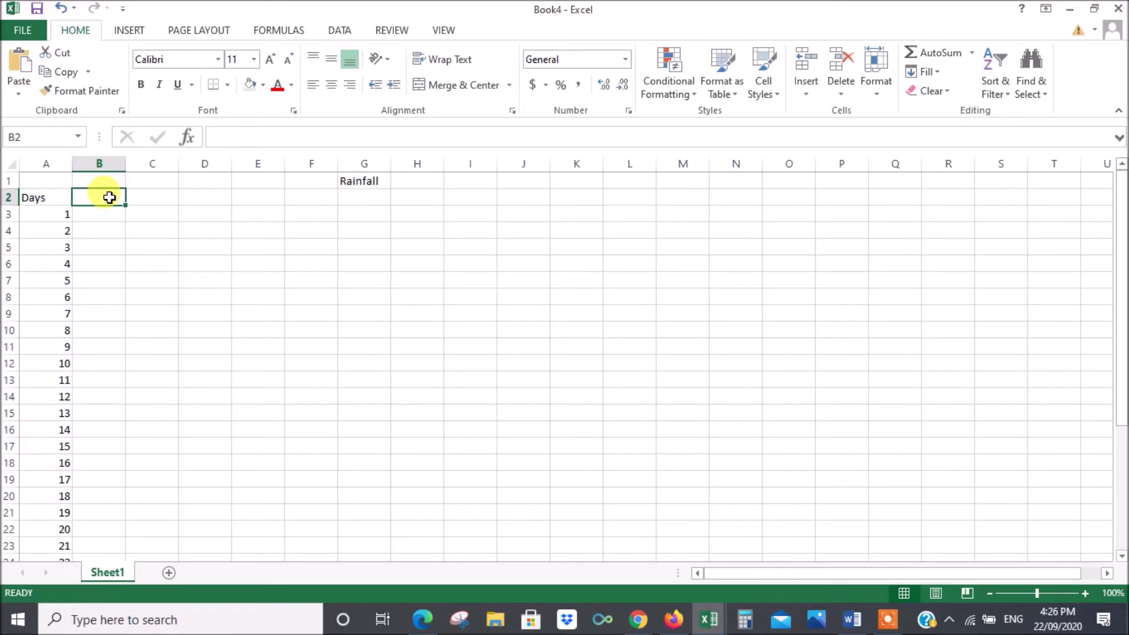
{"action": "type", "text": "January"}
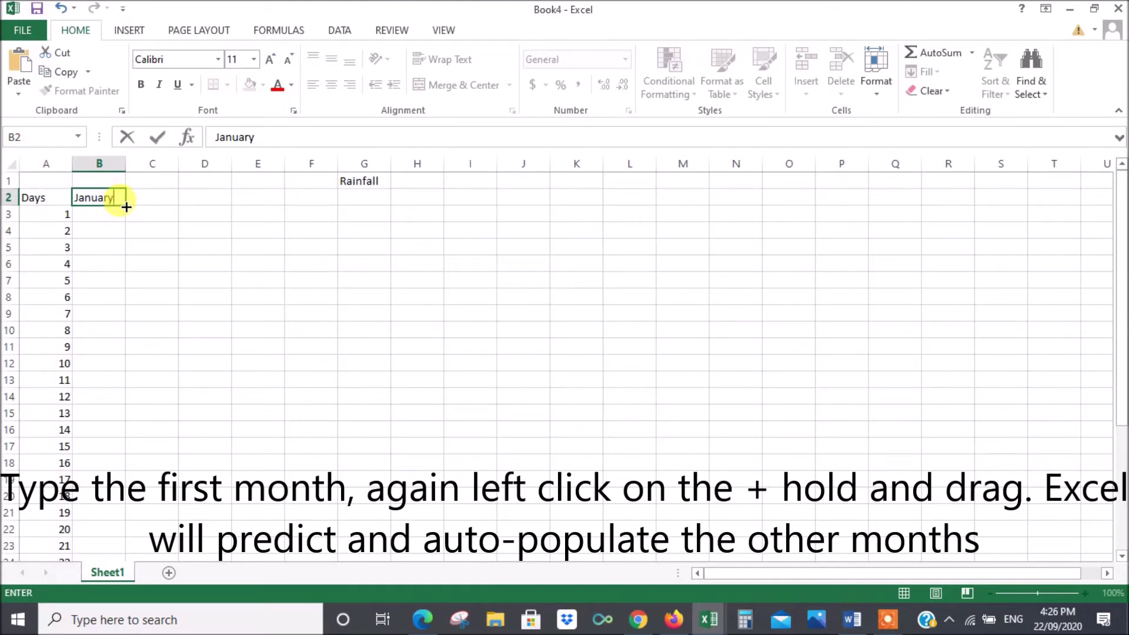
{"action": "left_click_drag", "start_coordinate": [126, 207], "coordinate": [698, 212]}
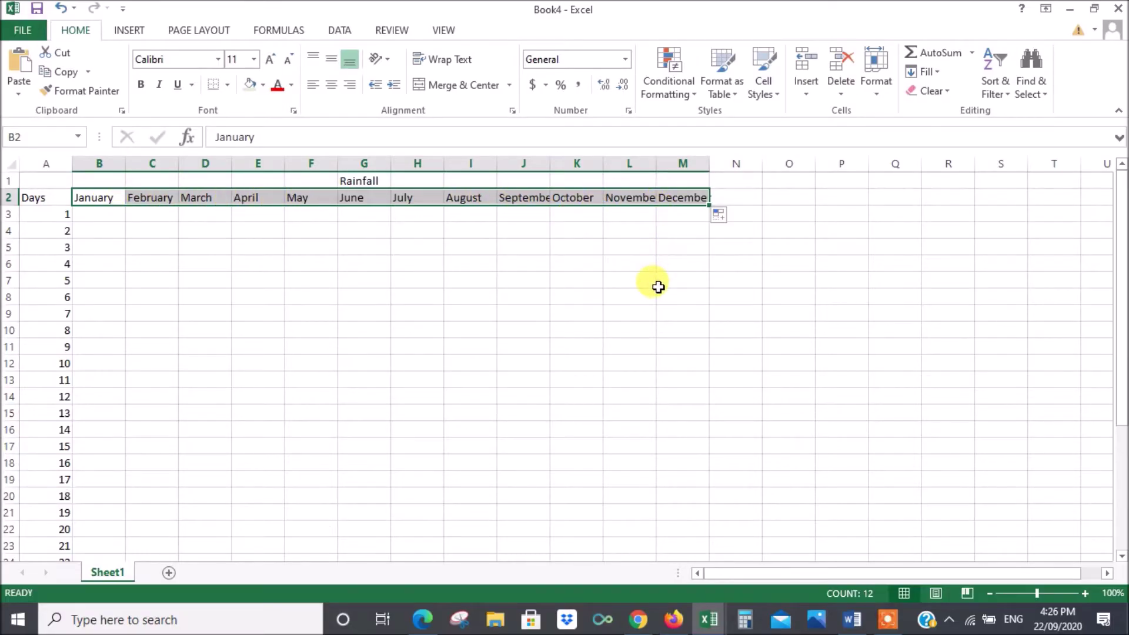
{"action": "left_click", "coordinate": [744, 202]}
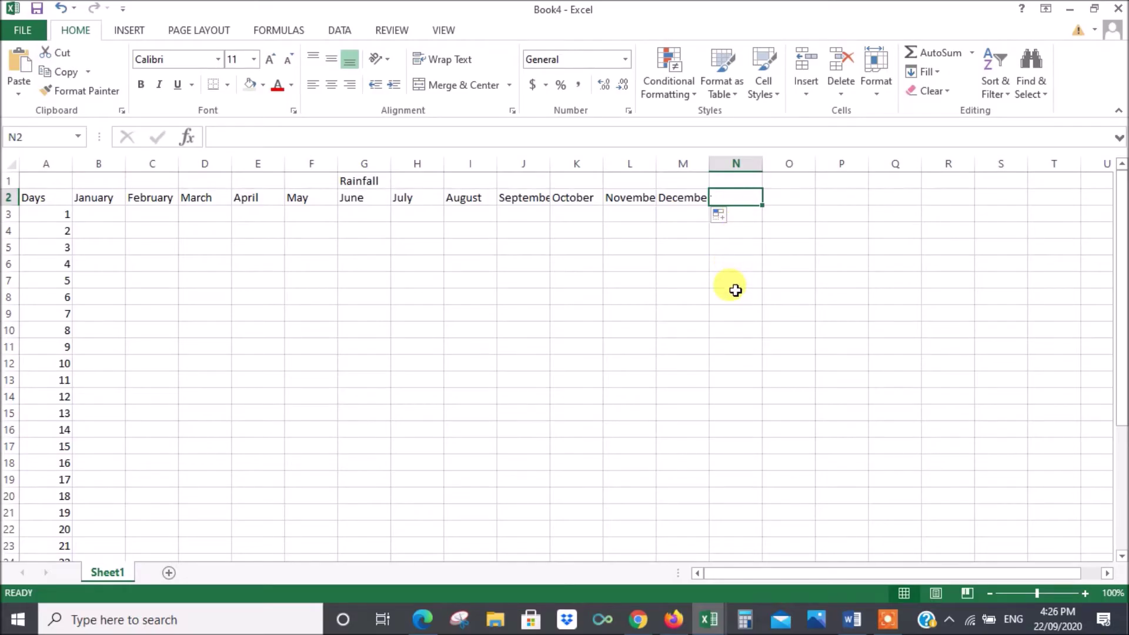
{"action": "type", "text": "Toatal"}
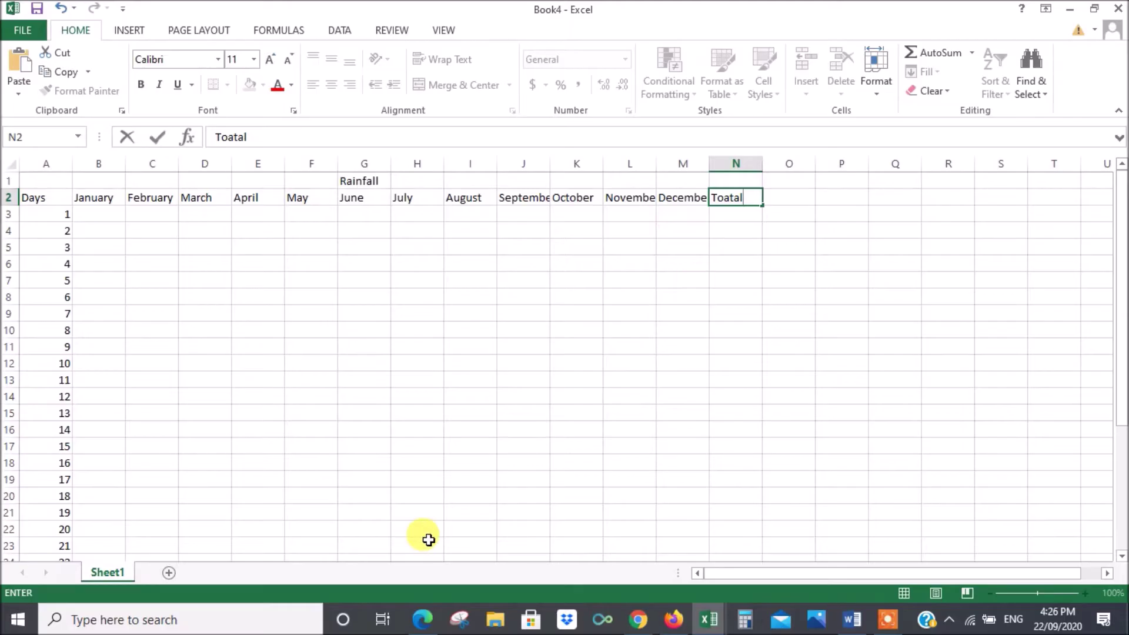
Enter sample rainfall values: 5 for January day 4 in B6, 2 for February day 6 in C8, and 3 for February day 14 in C16.
{"action": "scroll", "coordinate": [478, 366], "scroll_direction": "down", "scroll_amount": 1}
{"action": "scroll", "coordinate": [478, 365], "scroll_direction": "down", "scroll_amount": 4}
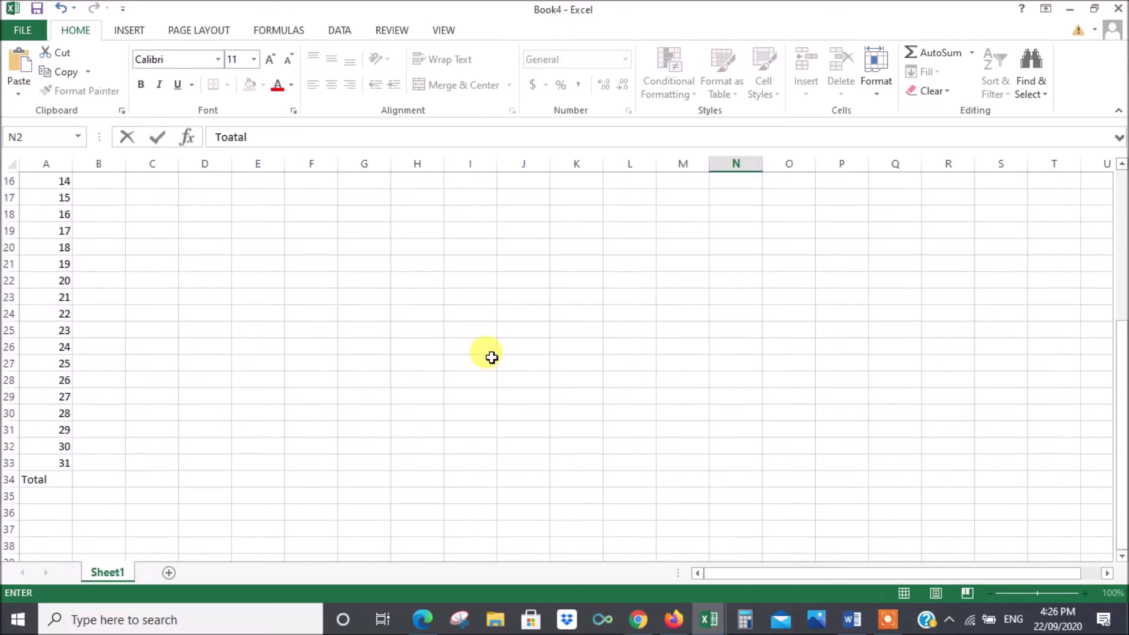
{"action": "scroll", "coordinate": [498, 353], "scroll_direction": "up", "scroll_amount": 5}
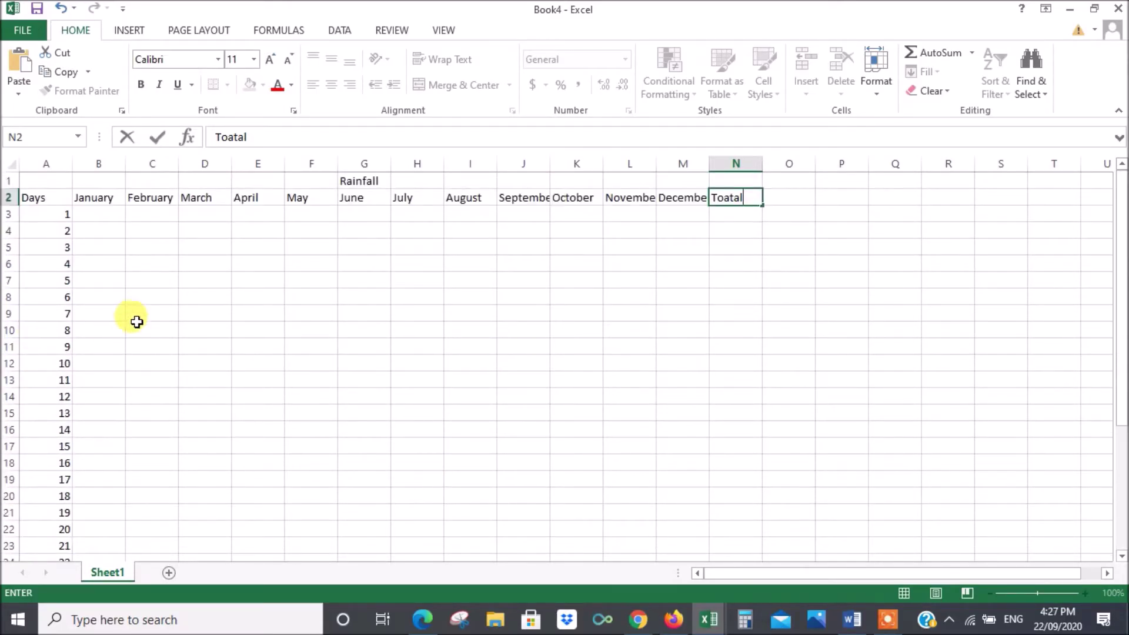
{"action": "left_click", "coordinate": [116, 264]}
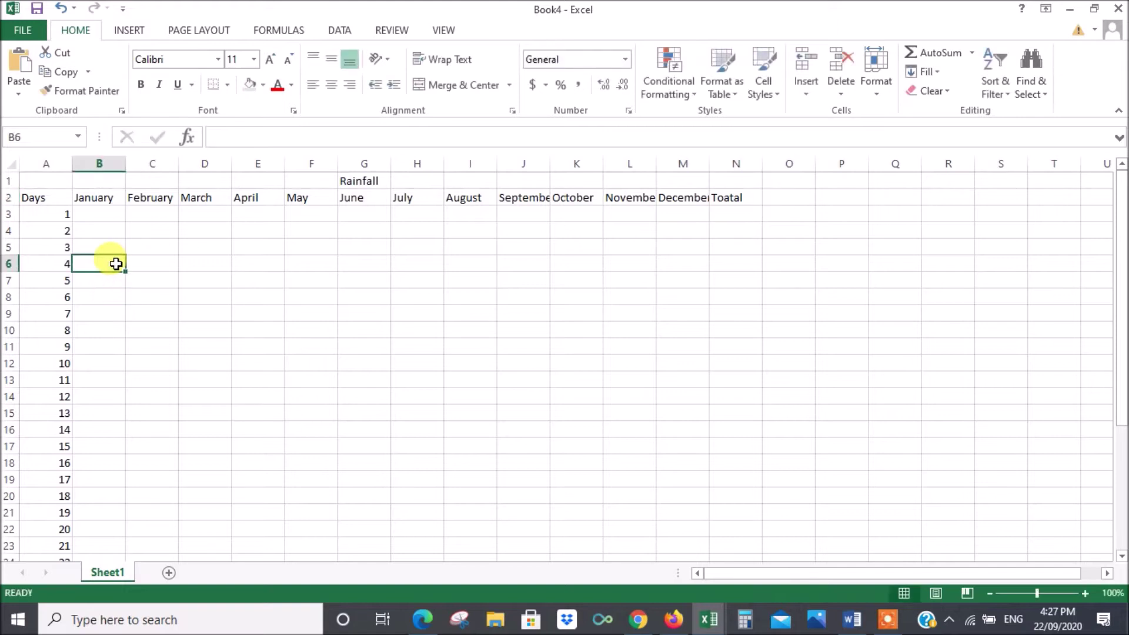
{"action": "type", "text": "5"}
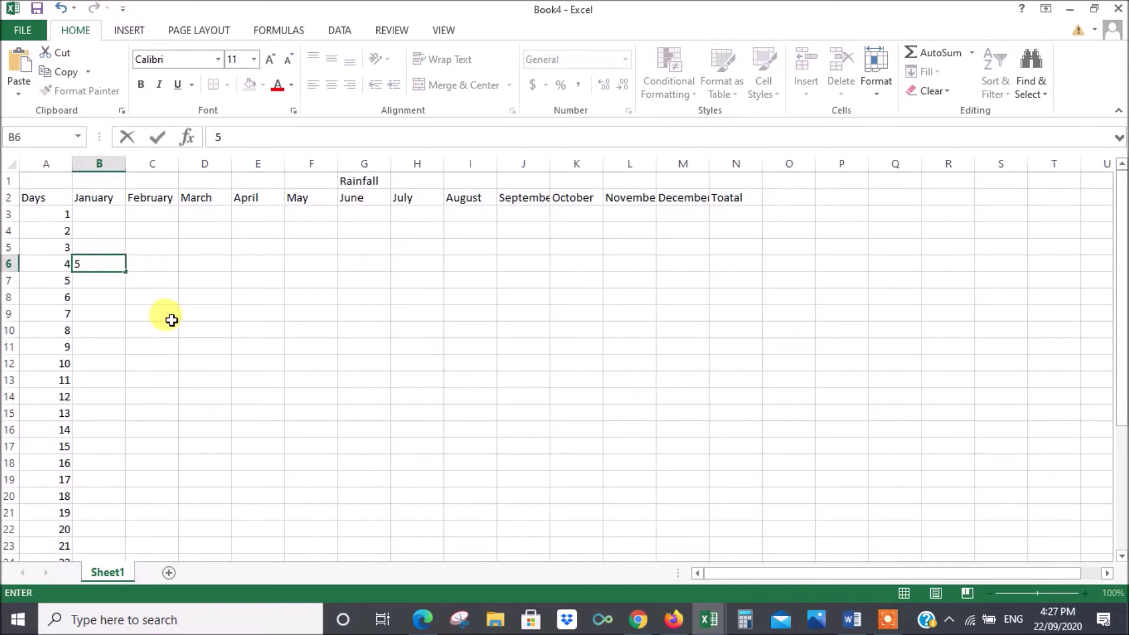
{"action": "left_click", "coordinate": [162, 302]}
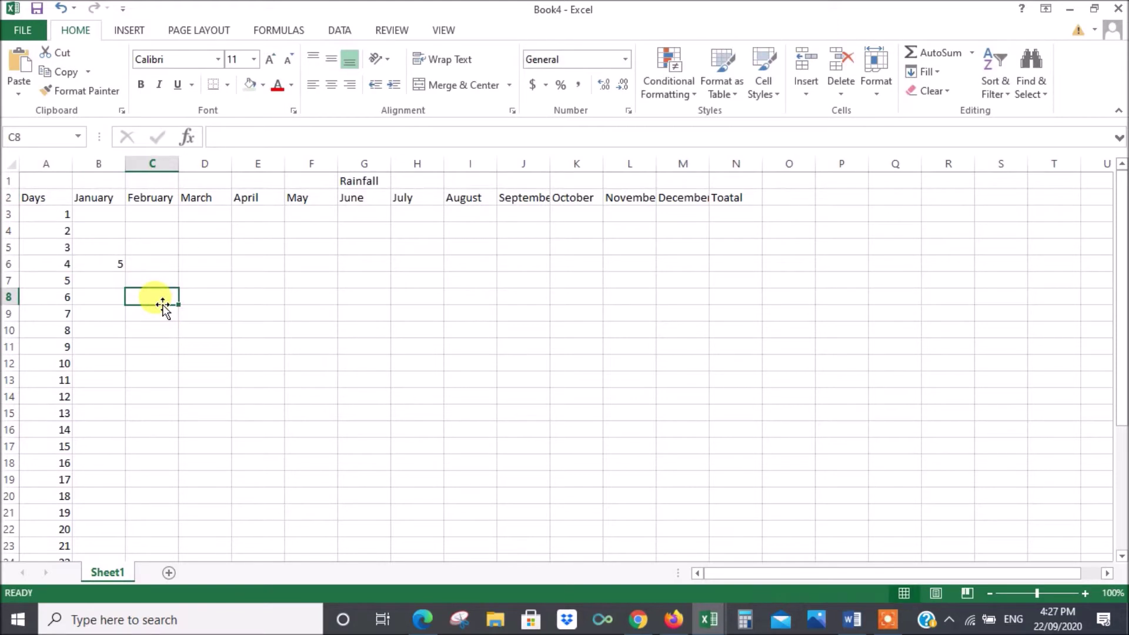
{"action": "type", "text": "2"}
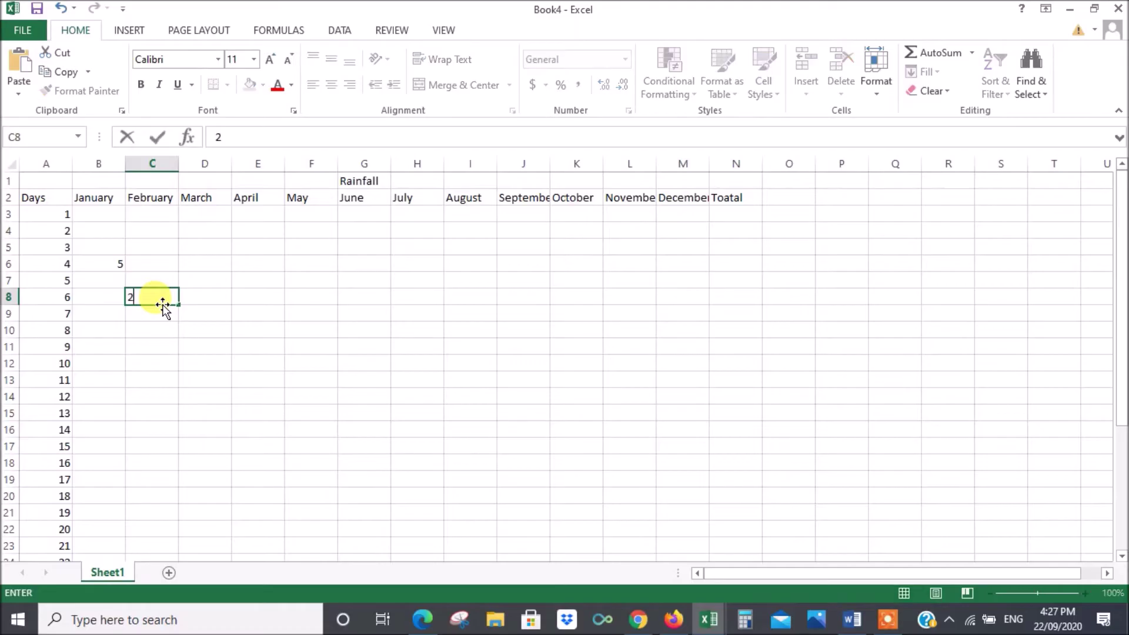
{"action": "left_click", "coordinate": [147, 437]}
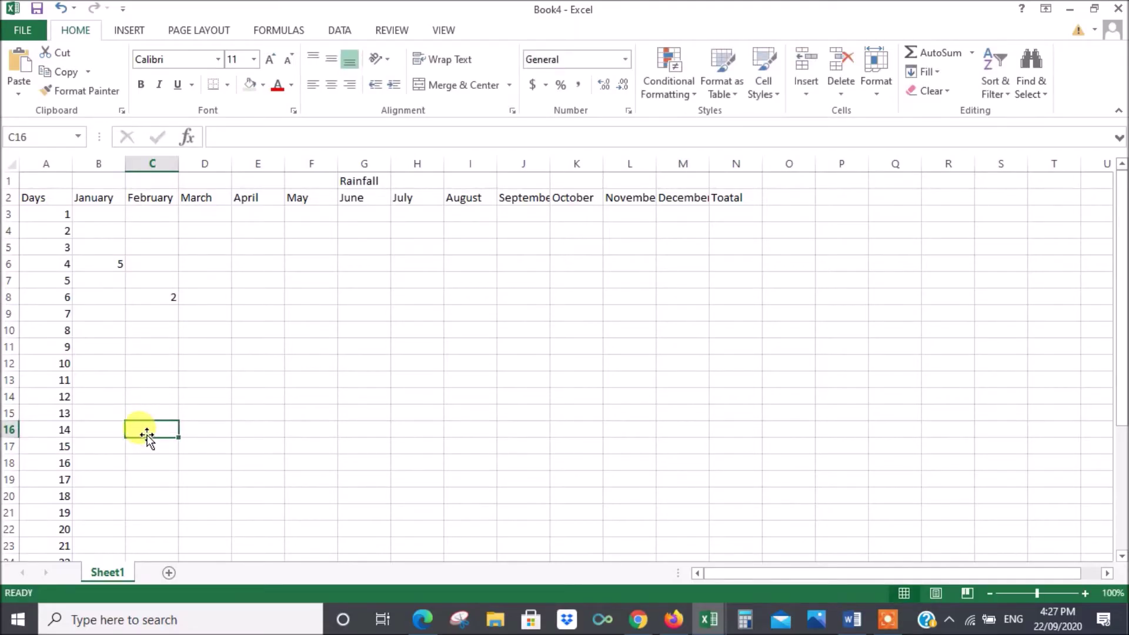
{"action": "type", "text": "3"}
{"action": "left_click", "coordinate": [286, 399]}
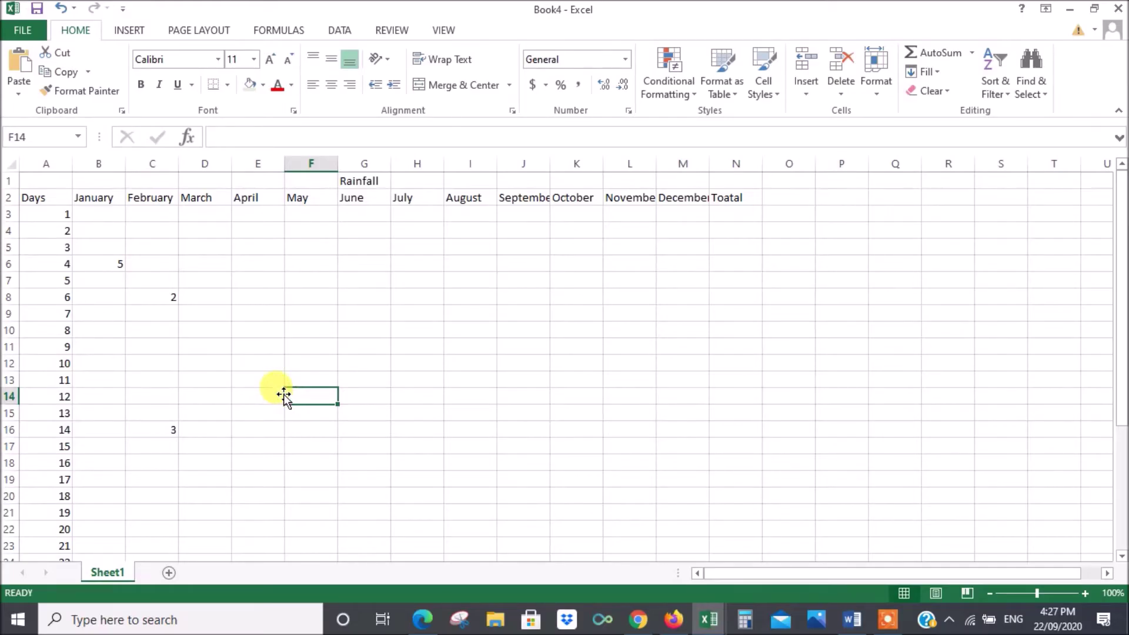
Total January's rainfall in cell B34 by auto-summing the range B3:B33.
{"action": "scroll", "coordinate": [251, 338], "scroll_direction": "down", "scroll_amount": 6}
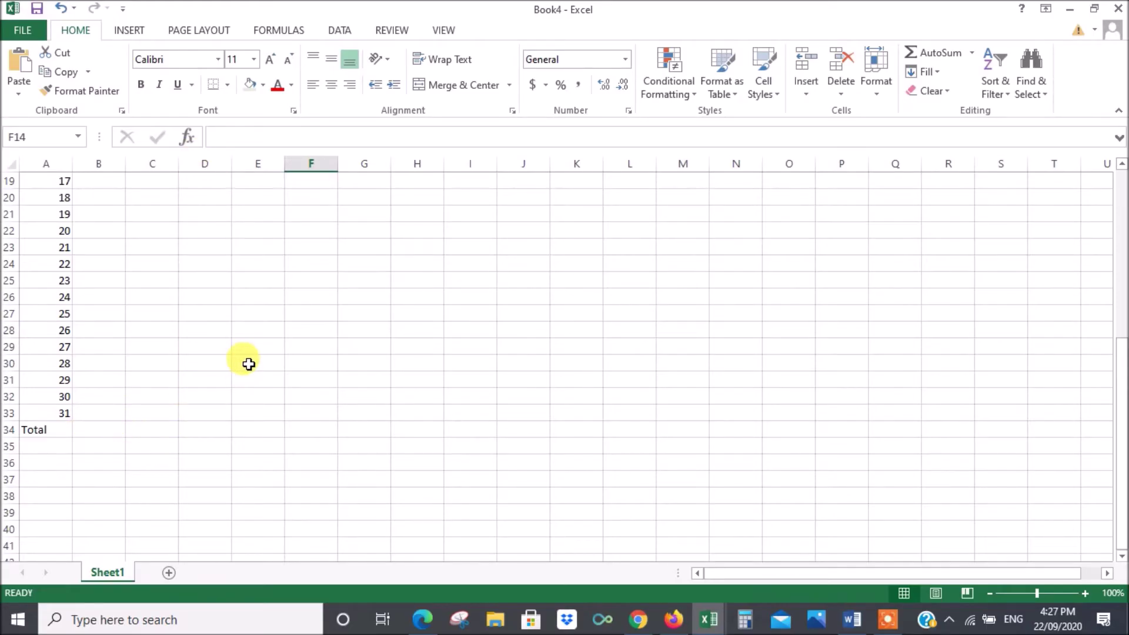
{"action": "scroll", "coordinate": [249, 364], "scroll_direction": "up", "scroll_amount": 6}
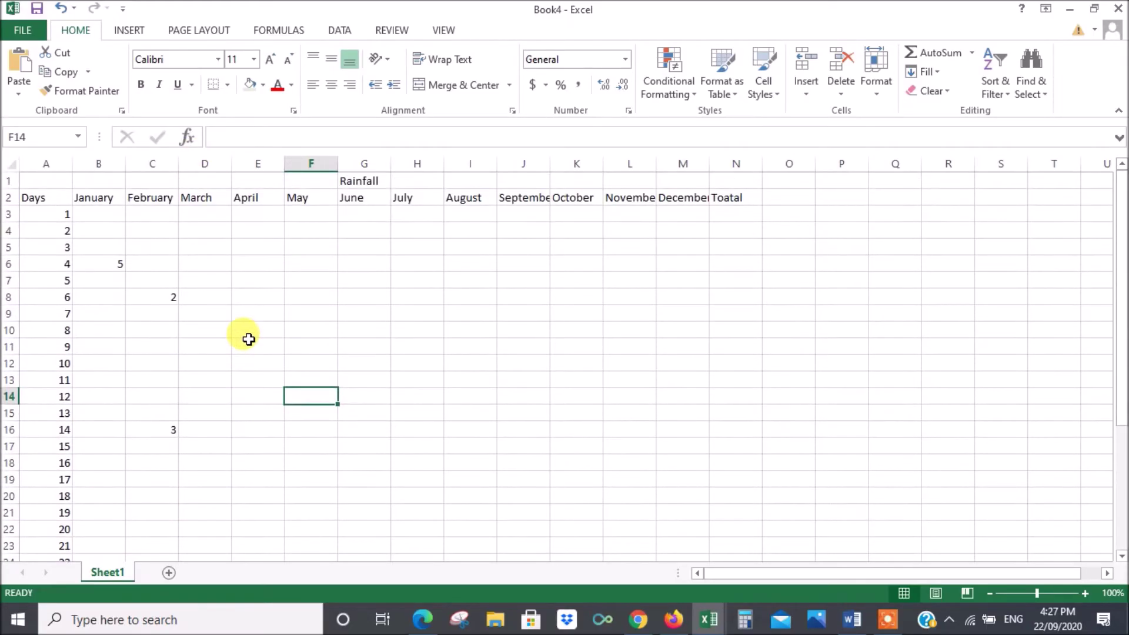
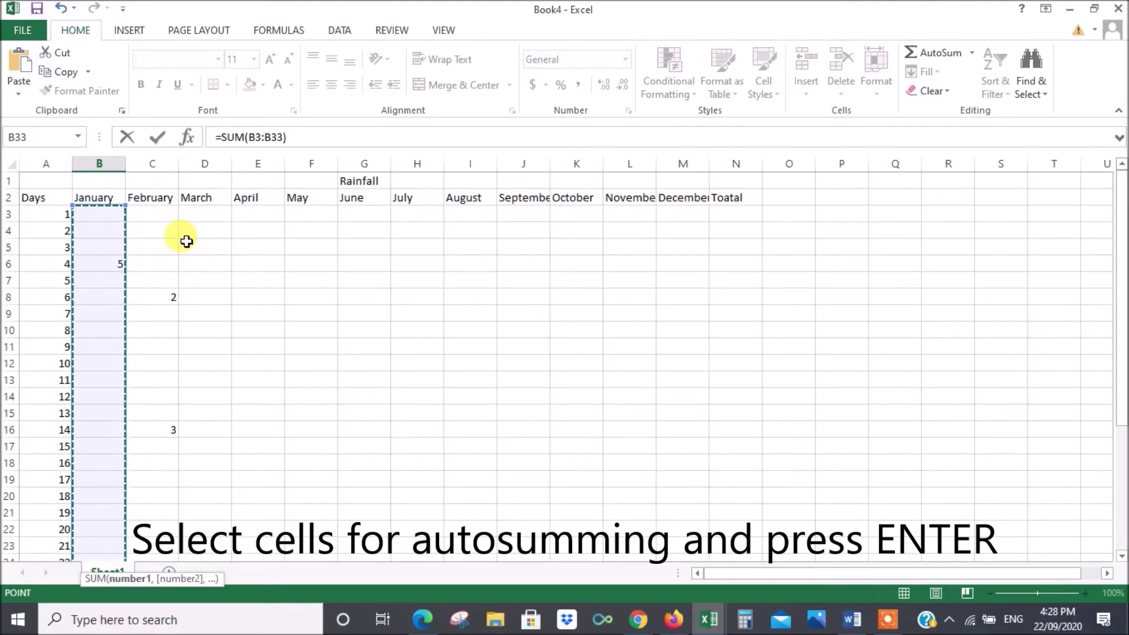
{"action": "key", "text": "Return"}
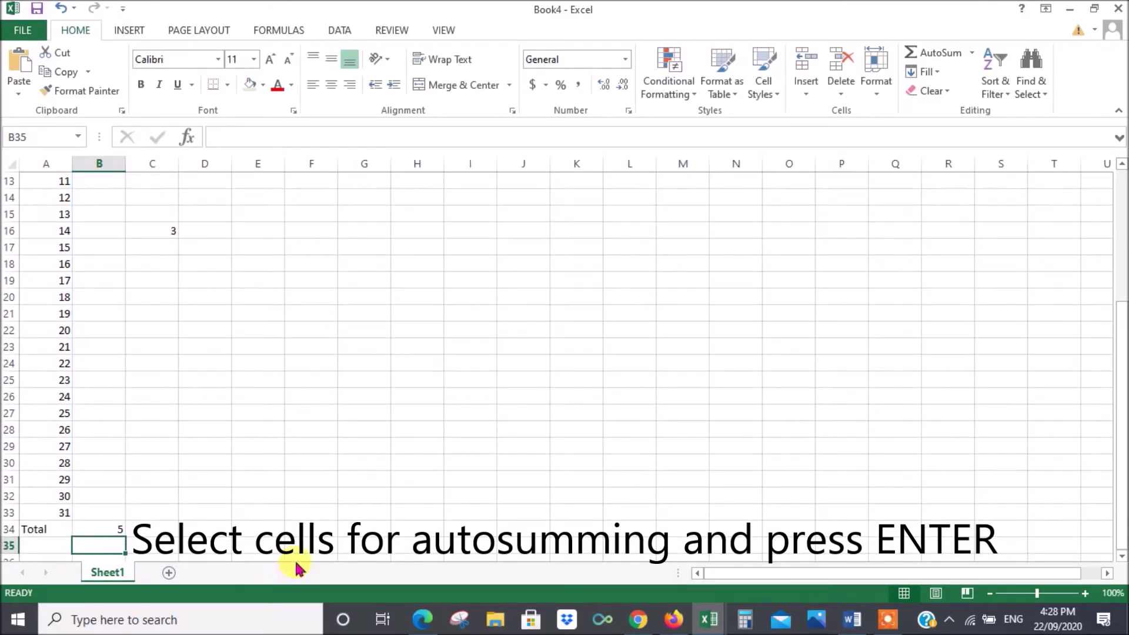
Review the SUM formula in B34 and compare its cell range with the January day rows.
{"action": "scroll", "coordinate": [224, 400], "scroll_direction": "down", "scroll_amount": 1}
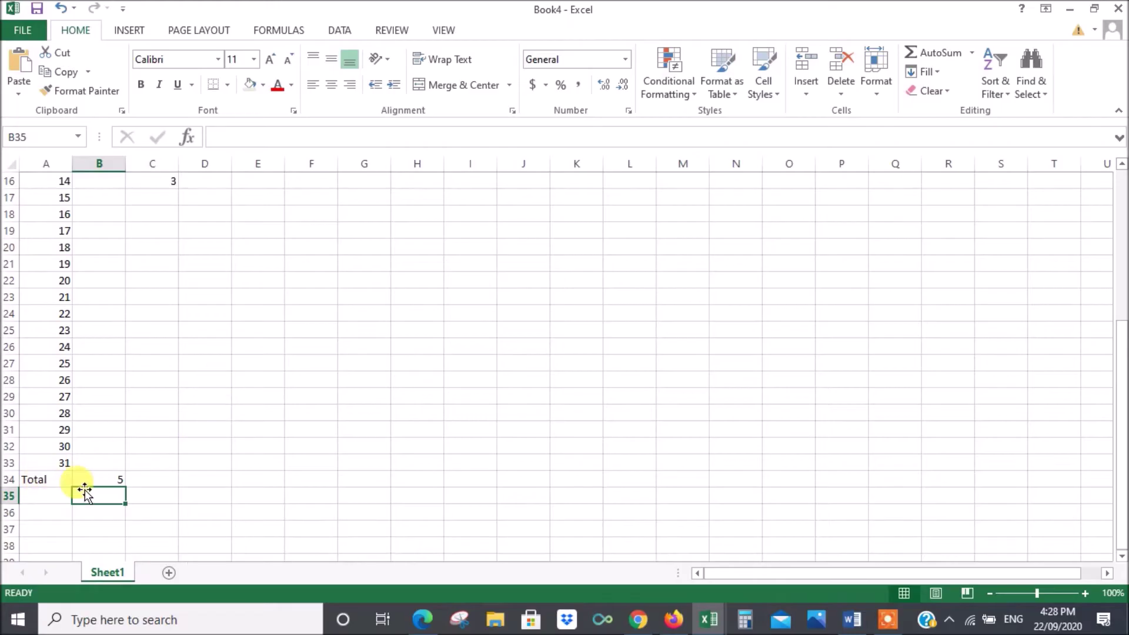
{"action": "left_click", "coordinate": [99, 481]}
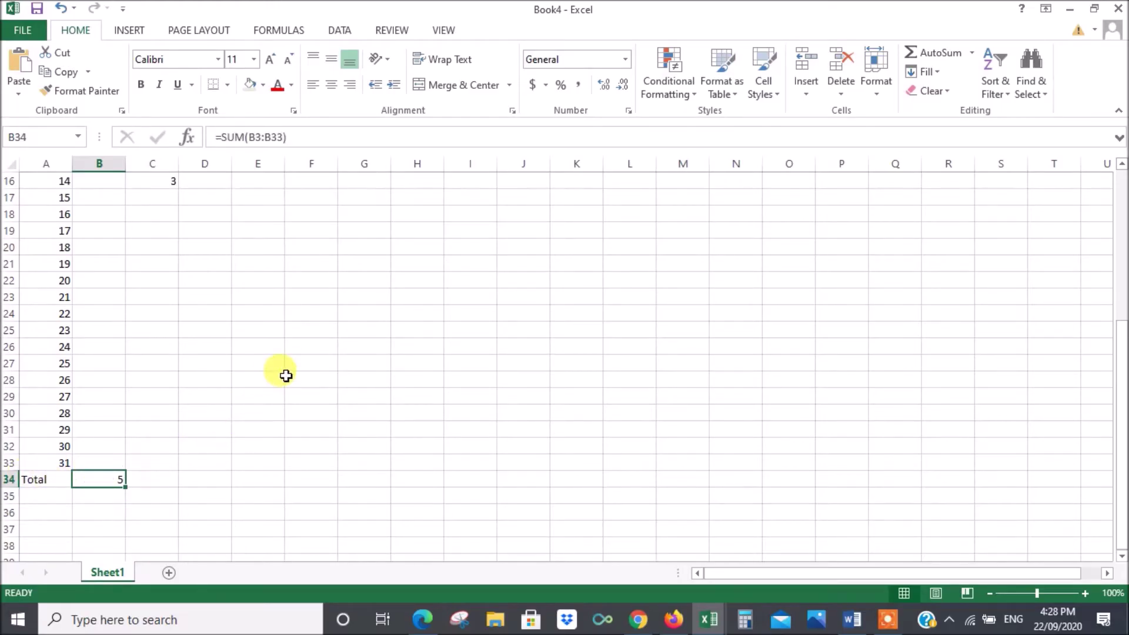
{"action": "scroll", "coordinate": [285, 373], "scroll_direction": "up", "scroll_amount": 5}
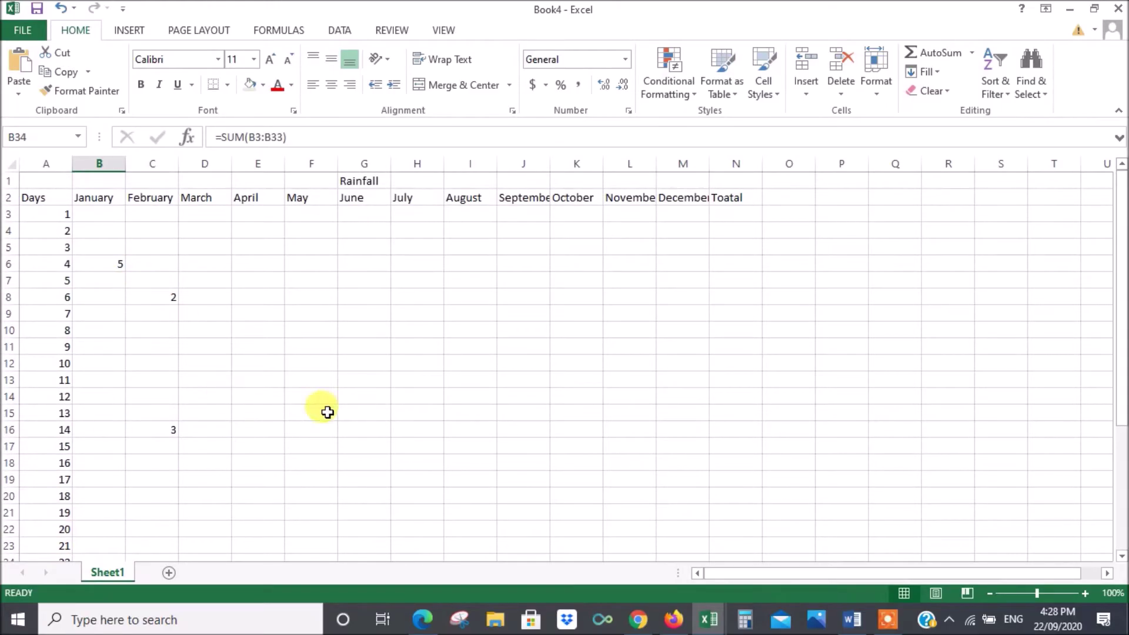
{"action": "scroll", "coordinate": [327, 391], "scroll_direction": "down", "scroll_amount": 6}
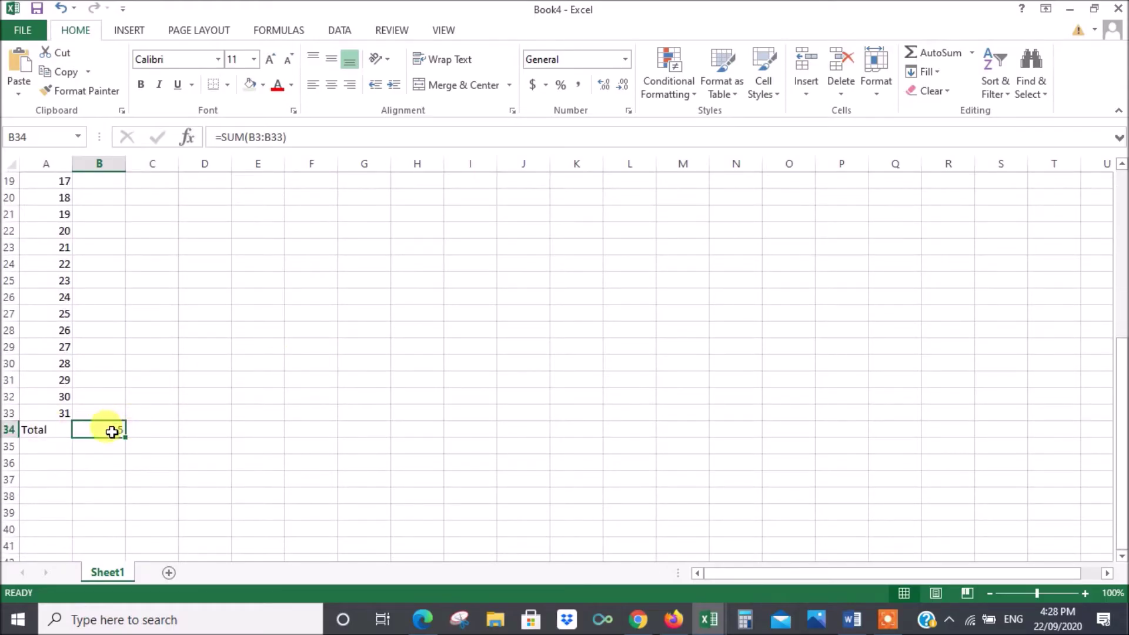
{"action": "scroll", "coordinate": [197, 340], "scroll_direction": "up", "scroll_amount": 6}
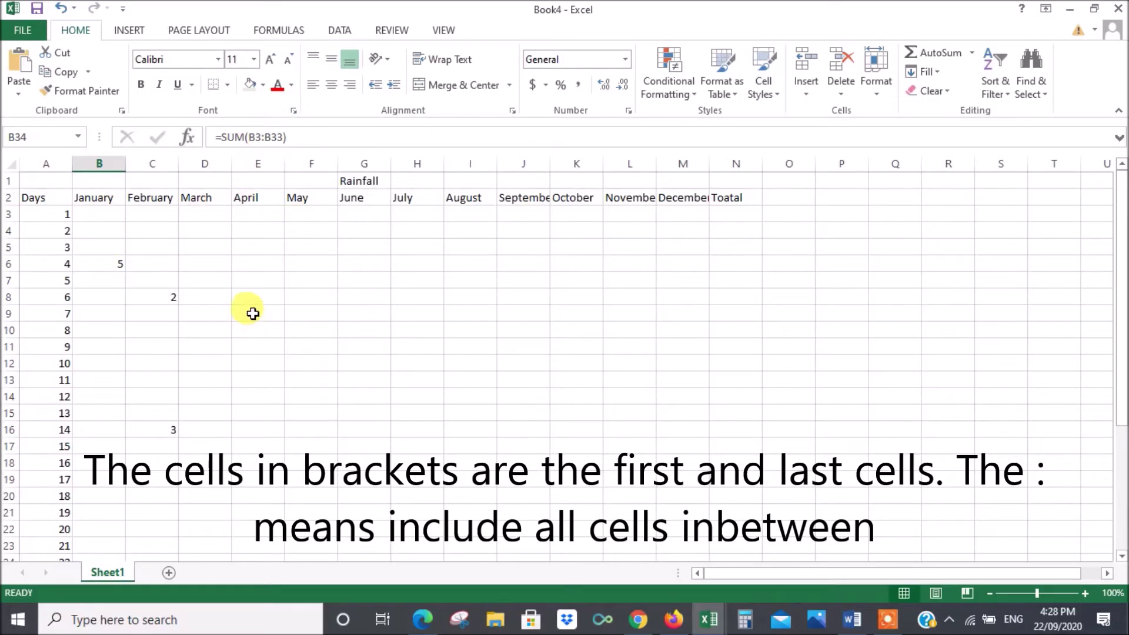
{"action": "scroll", "coordinate": [259, 320], "scroll_direction": "down", "scroll_amount": 5}
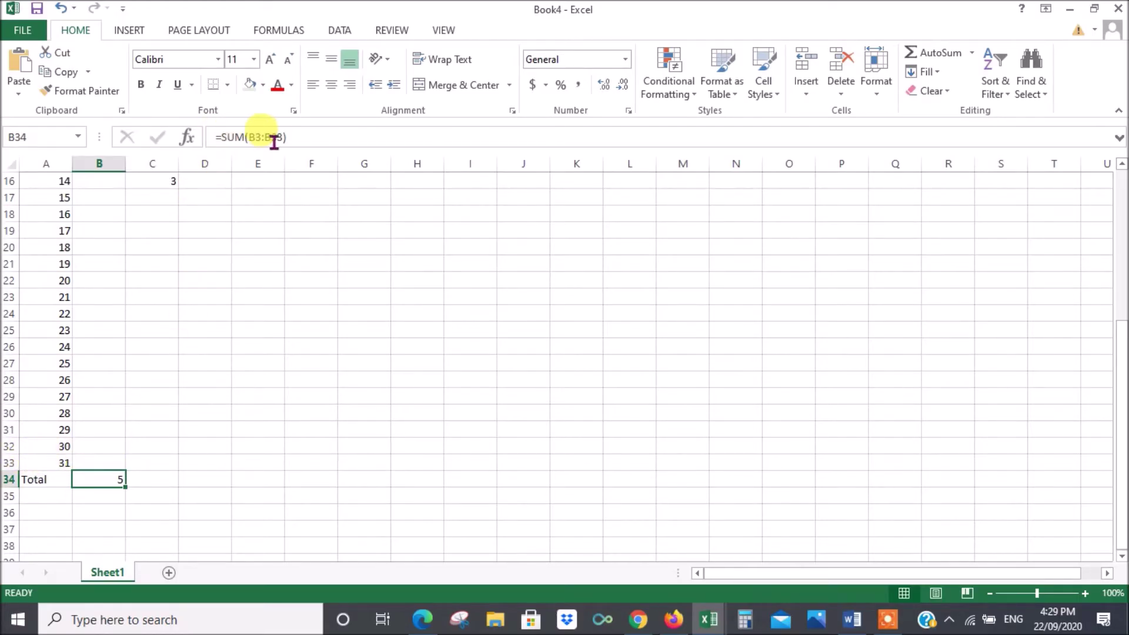
{"action": "scroll", "coordinate": [305, 506], "scroll_direction": "up", "scroll_amount": 5}
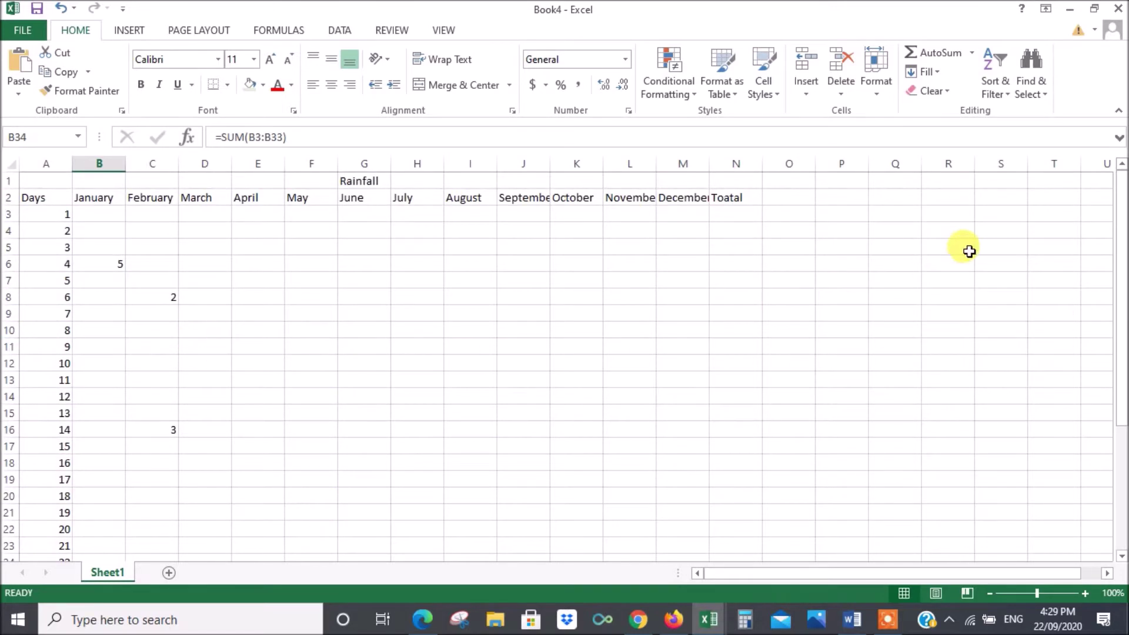
Correct the misspelled heading in N2 to "Total".
{"action": "left_click", "coordinate": [745, 217]}
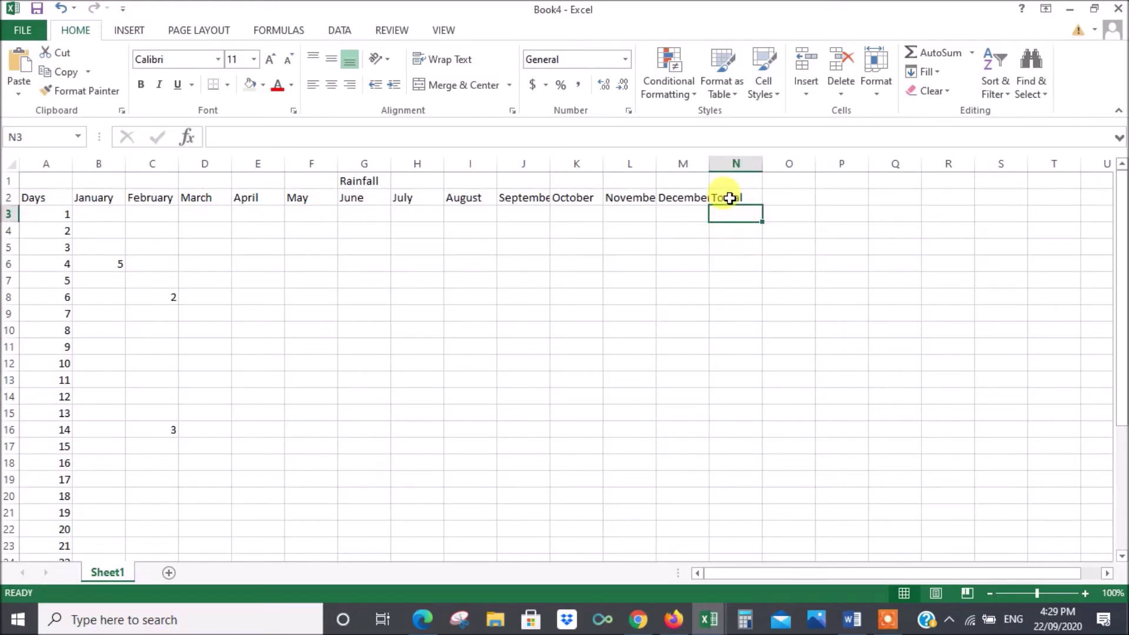
{"action": "left_click", "coordinate": [800, 214]}
{"action": "left_click", "coordinate": [725, 197]}
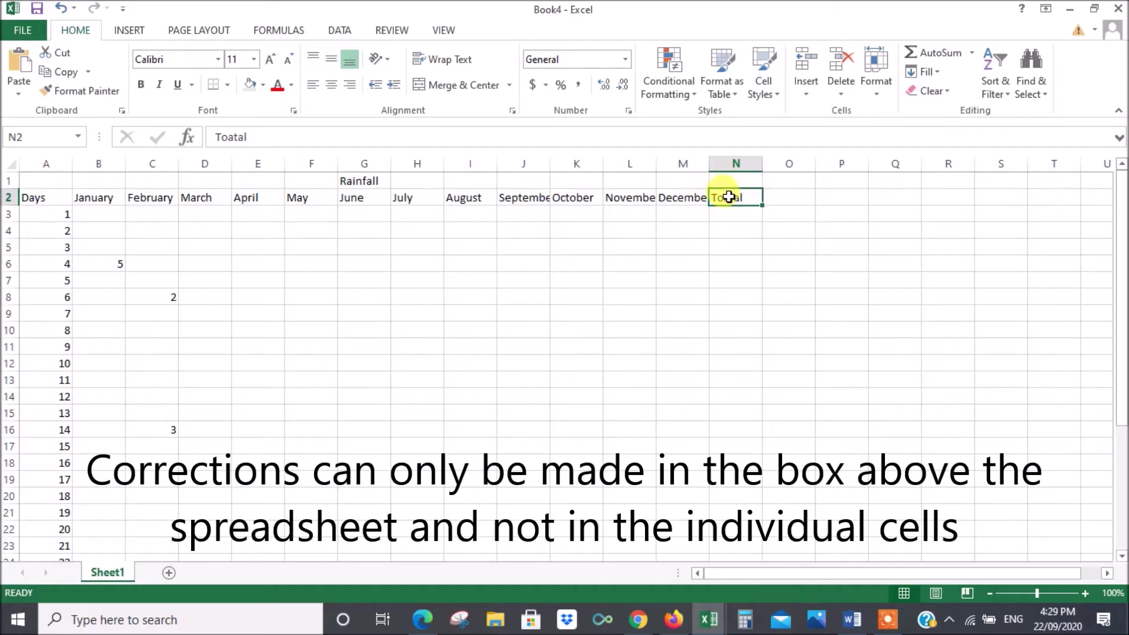
{"action": "left_click", "coordinate": [234, 137]}
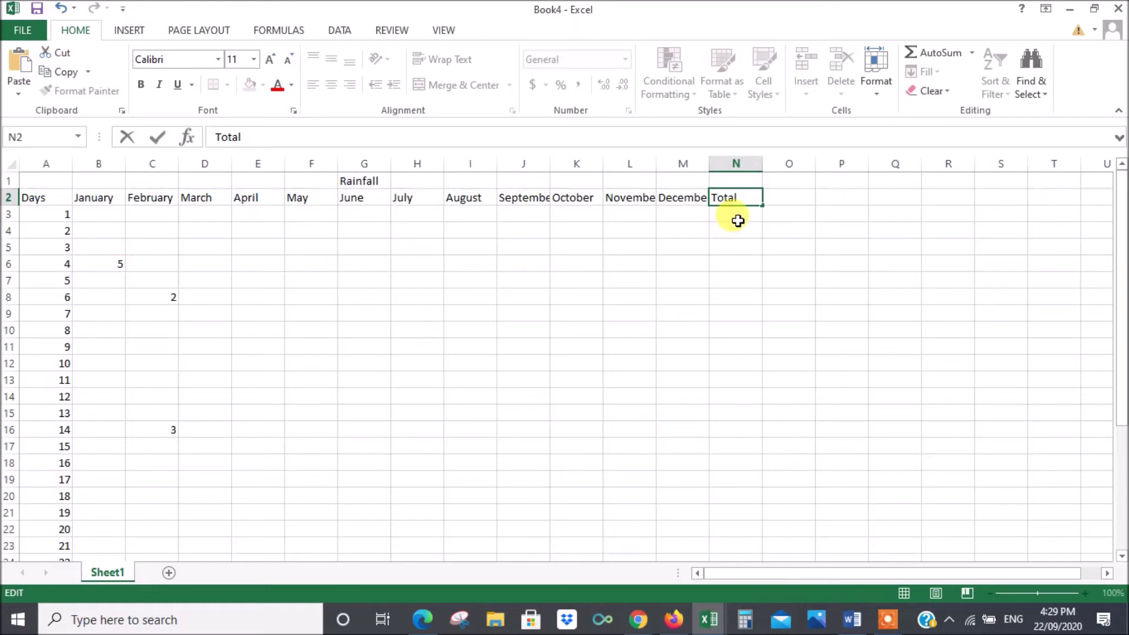
{"action": "key", "text": "Return"}
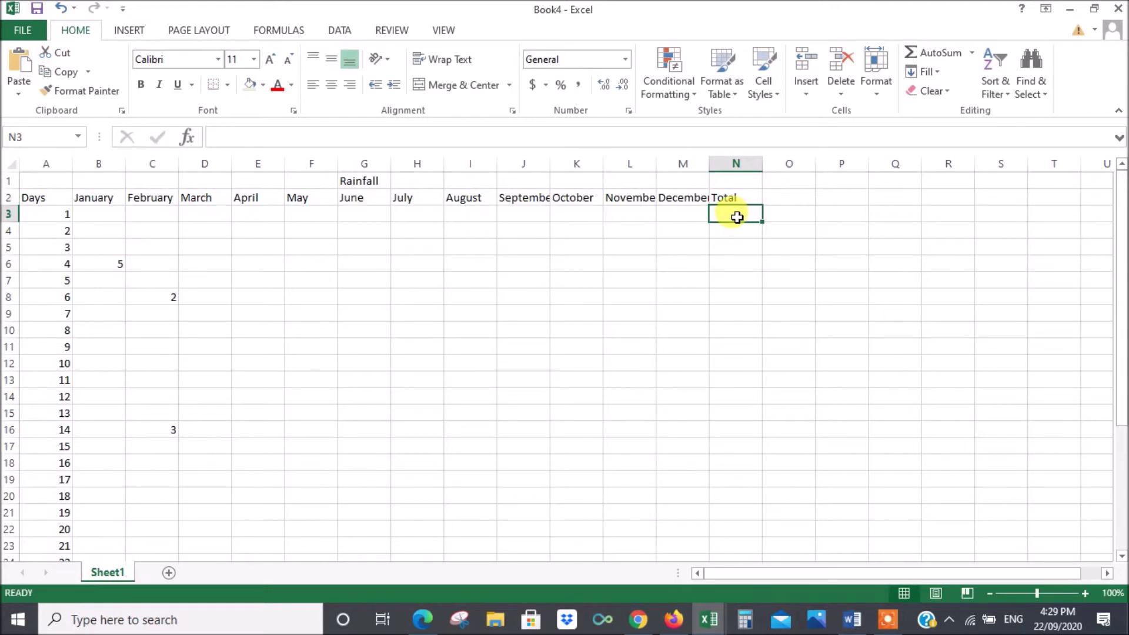
Auto-sum day 1's rainfall in N3, shifting the summed range off the Days column to B3:N3.
{"action": "left_click", "coordinate": [936, 53]}
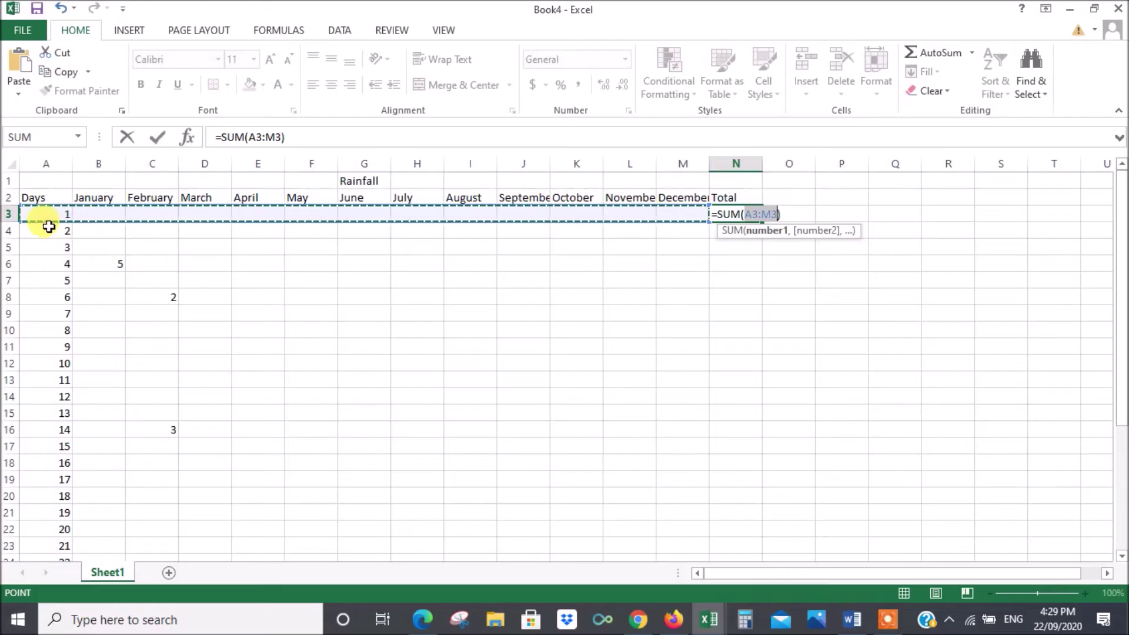
{"action": "left_click", "coordinate": [21, 213]}
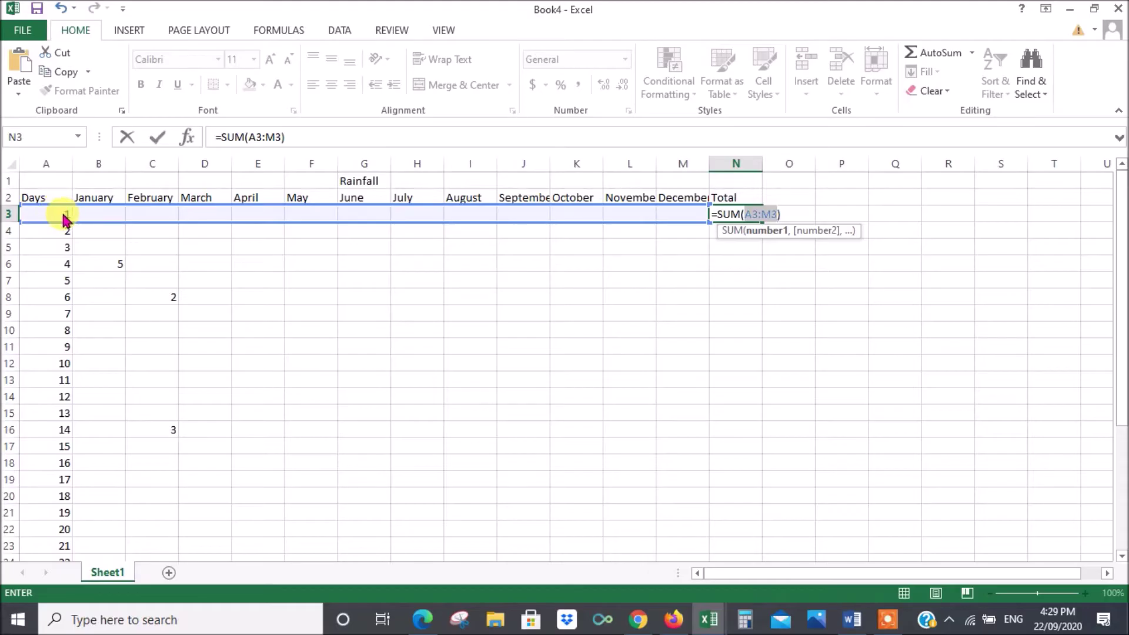
{"action": "left_click", "coordinate": [20, 213]}
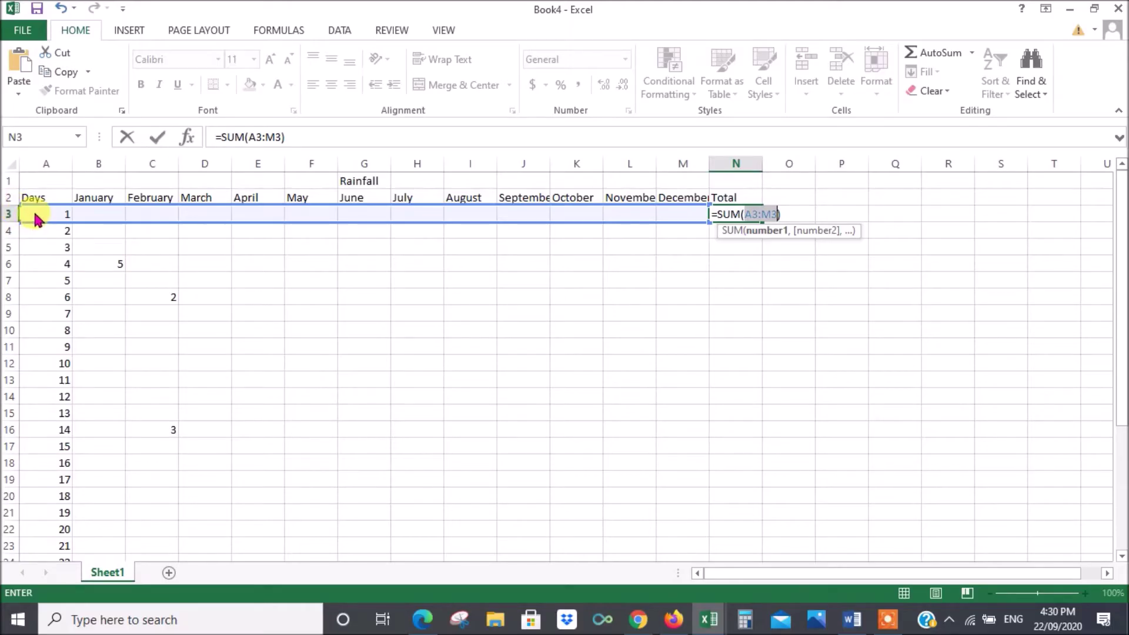
{"action": "left_click_drag", "start_coordinate": [73, 218], "coordinate": [86, 220]}
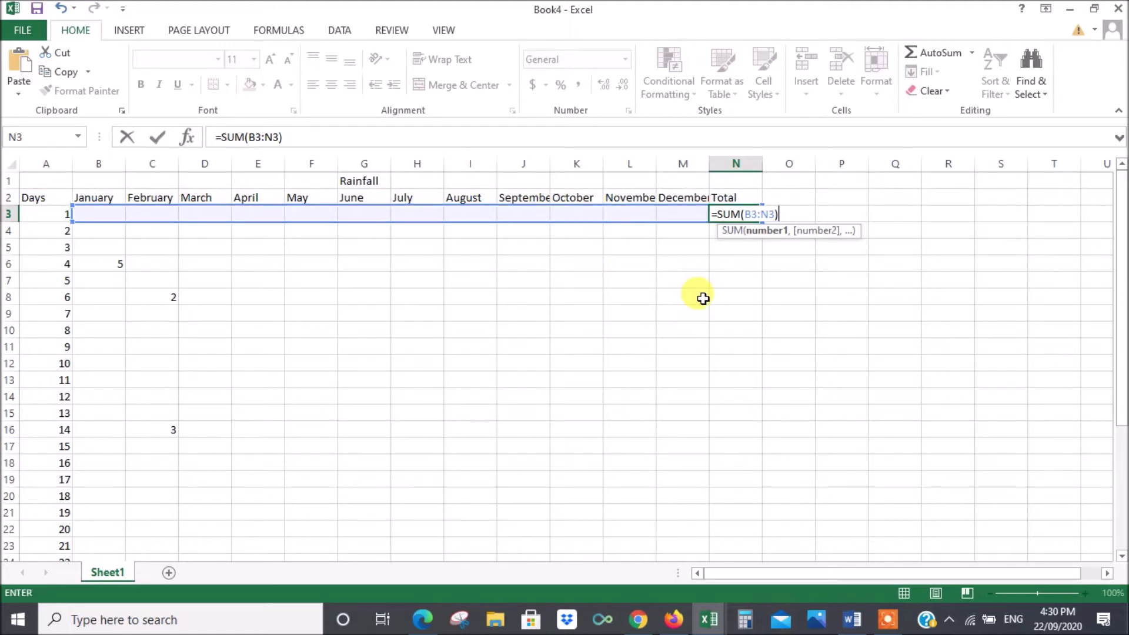
{"action": "key", "text": "Return"}
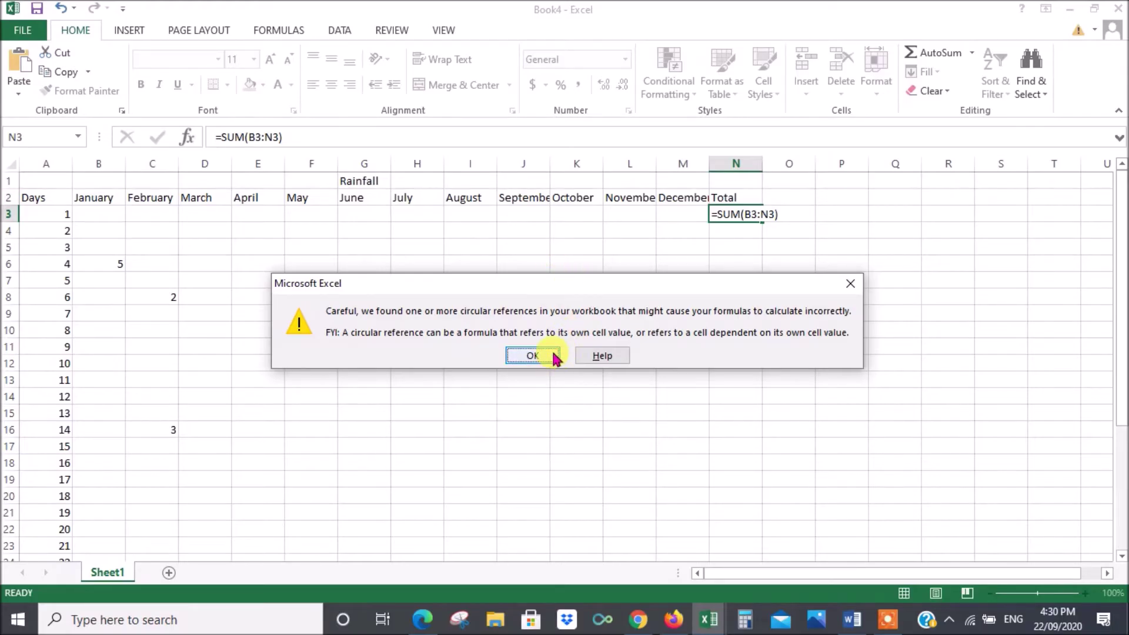
{"action": "left_click", "coordinate": [532, 356]}
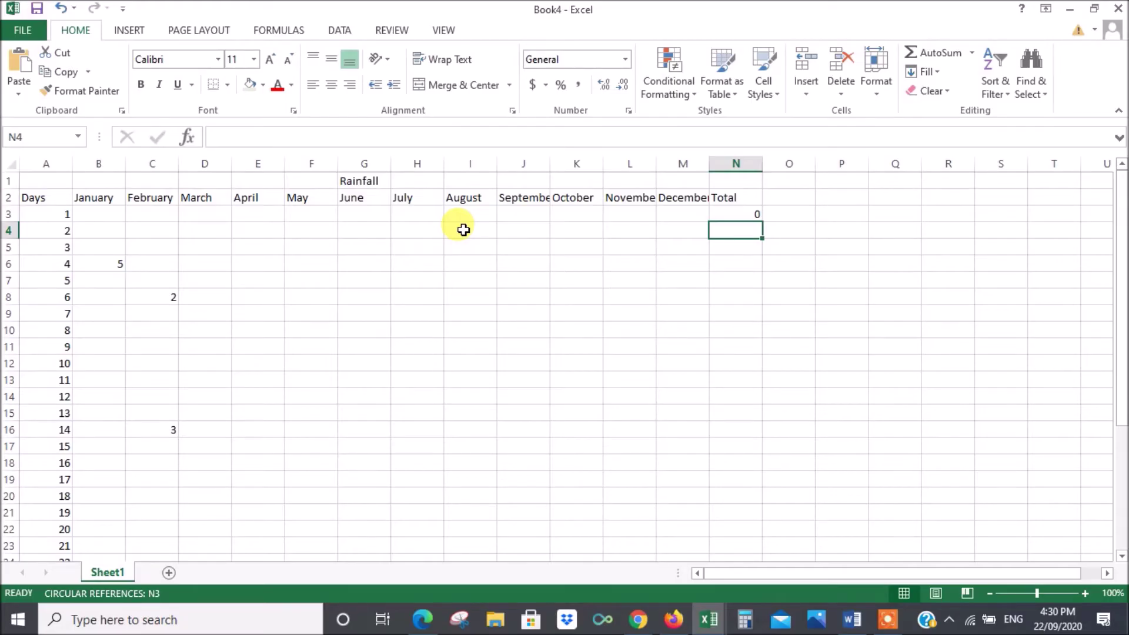
Edit the formula in N3 to =SUM(B3:M3) so that it excludes its own cell.
{"action": "left_click", "coordinate": [725, 213]}
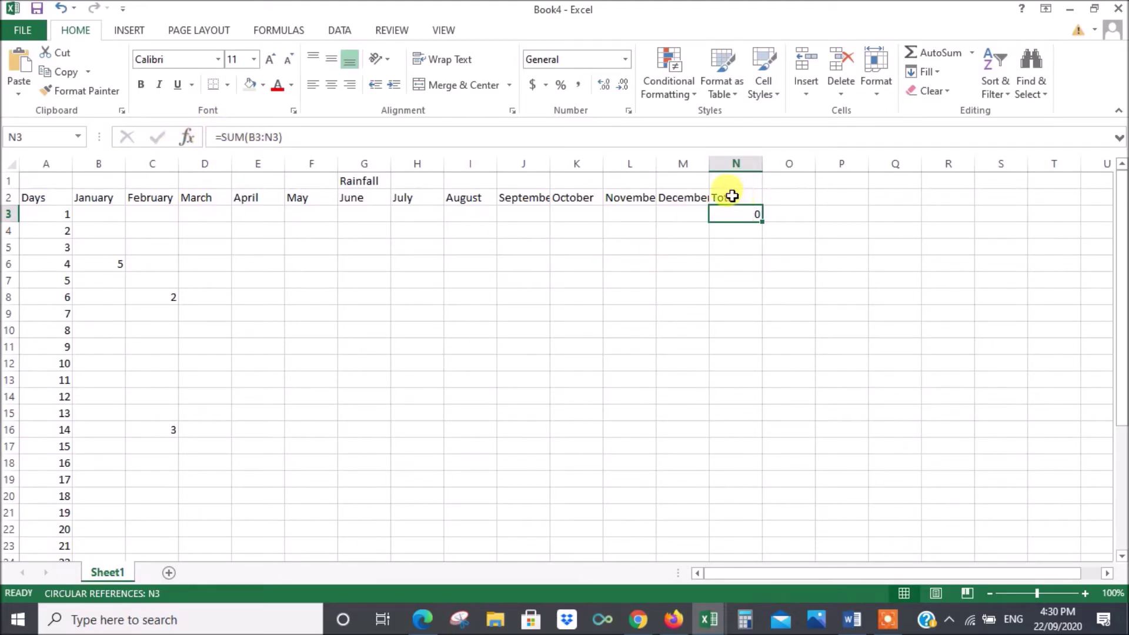
{"action": "left_click", "coordinate": [273, 136]}
{"action": "key", "text": "BackSpace"}
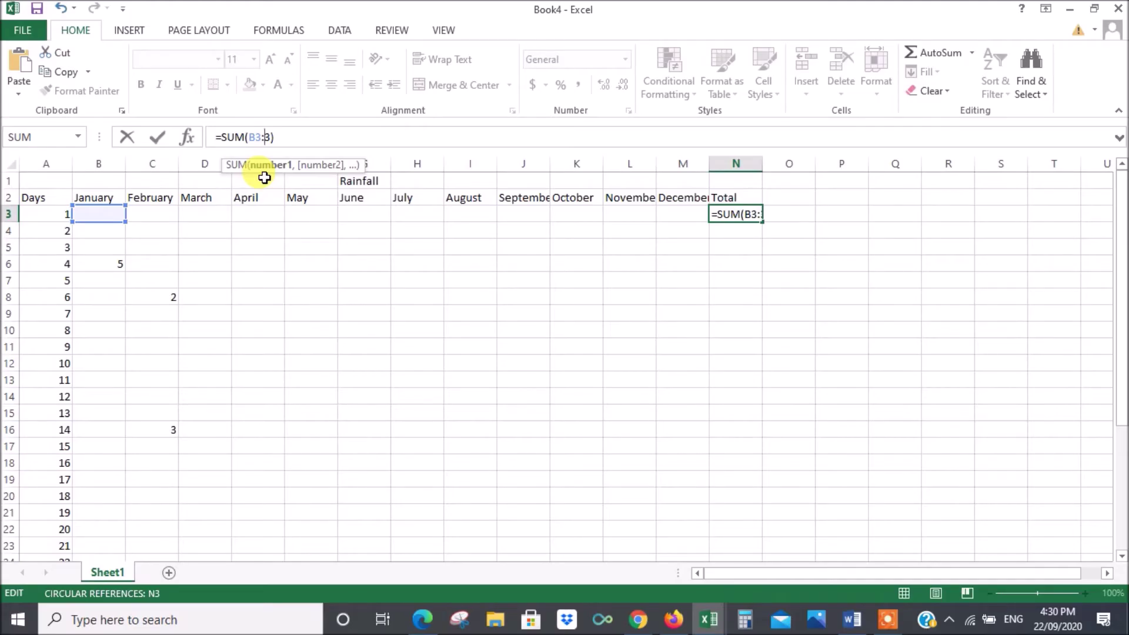
{"action": "type", "text": "M"}
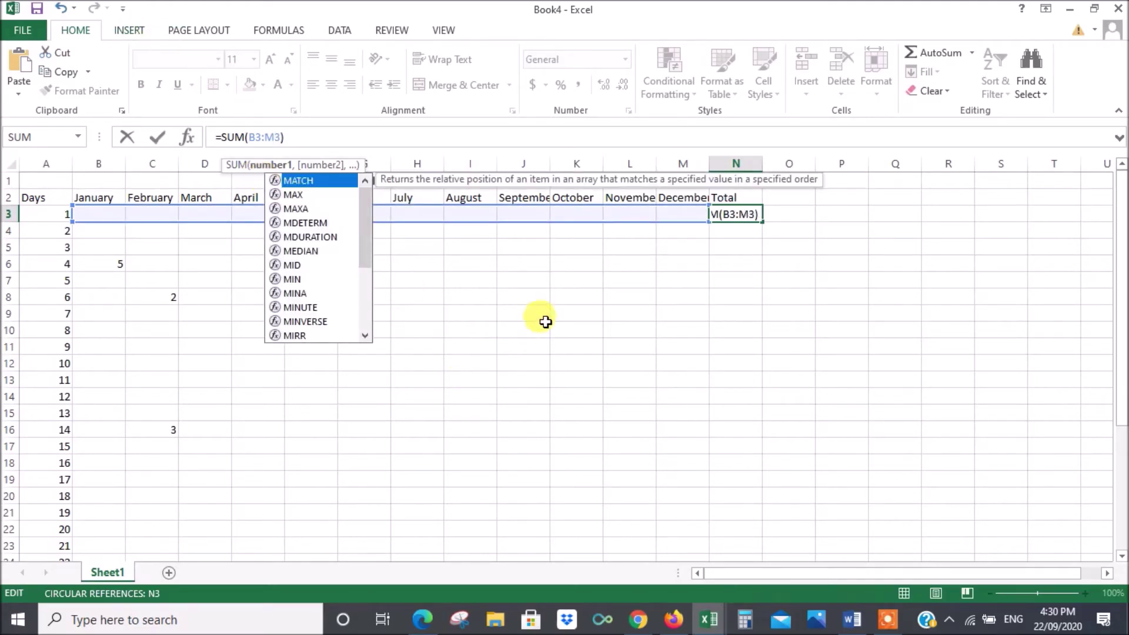
{"action": "left_click", "coordinate": [539, 313]}
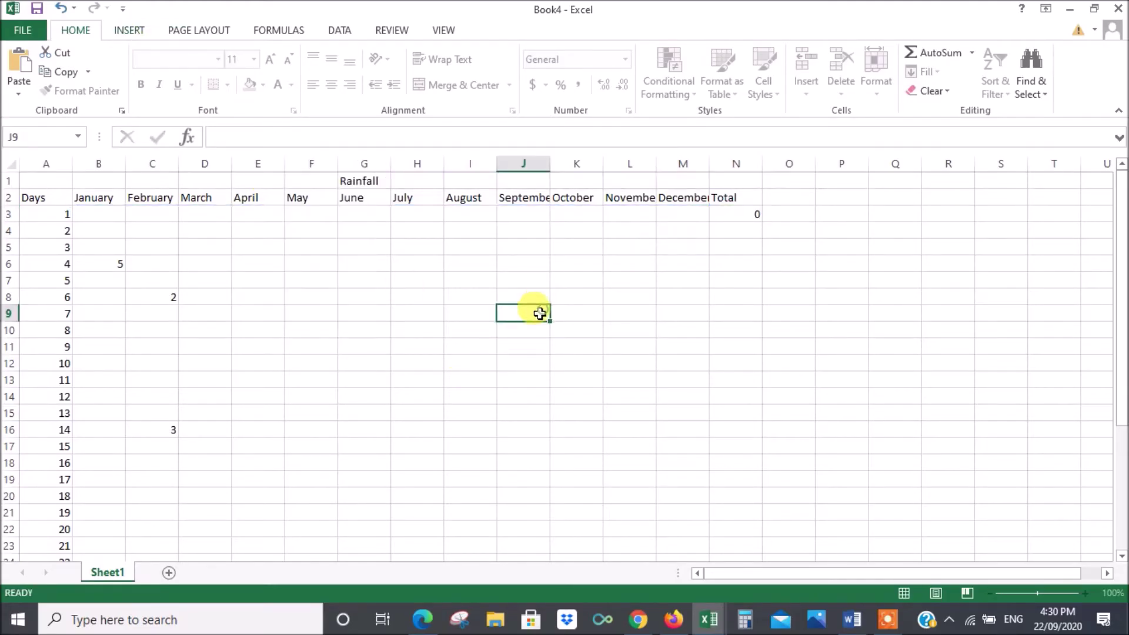
{"action": "left_click", "coordinate": [743, 214]}
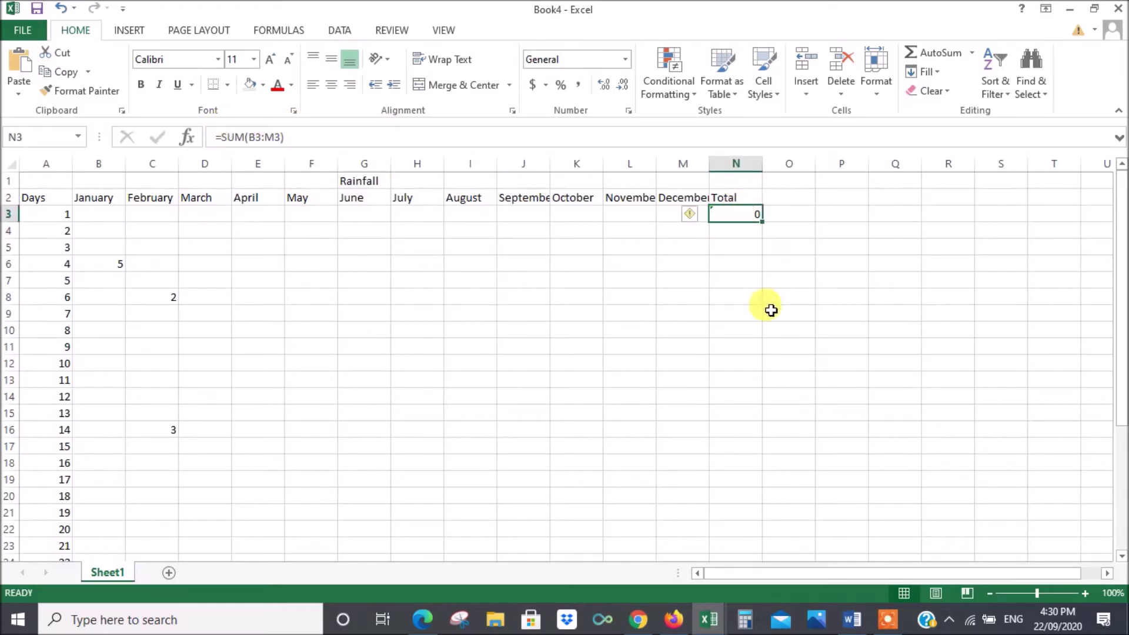
{"action": "scroll", "coordinate": [951, 214], "scroll_direction": "down", "scroll_amount": 2}
{"action": "scroll", "coordinate": [947, 216], "scroll_direction": "up", "scroll_amount": 2}
{"action": "scroll", "coordinate": [941, 214], "scroll_direction": "down", "scroll_amount": 5}
{"action": "scroll", "coordinate": [939, 212], "scroll_direction": "down", "scroll_amount": 1}
{"action": "scroll", "coordinate": [939, 213], "scroll_direction": "up", "scroll_amount": 6}
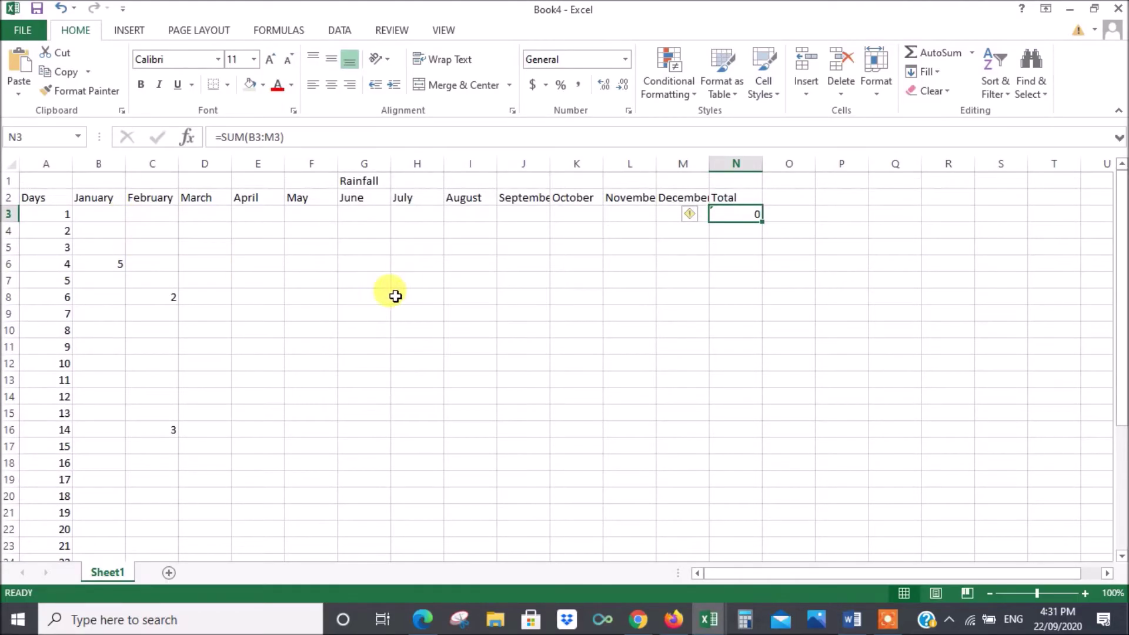
Enter 2 as the January rainfall for day 1 in B3.
{"action": "left_click", "coordinate": [119, 214]}
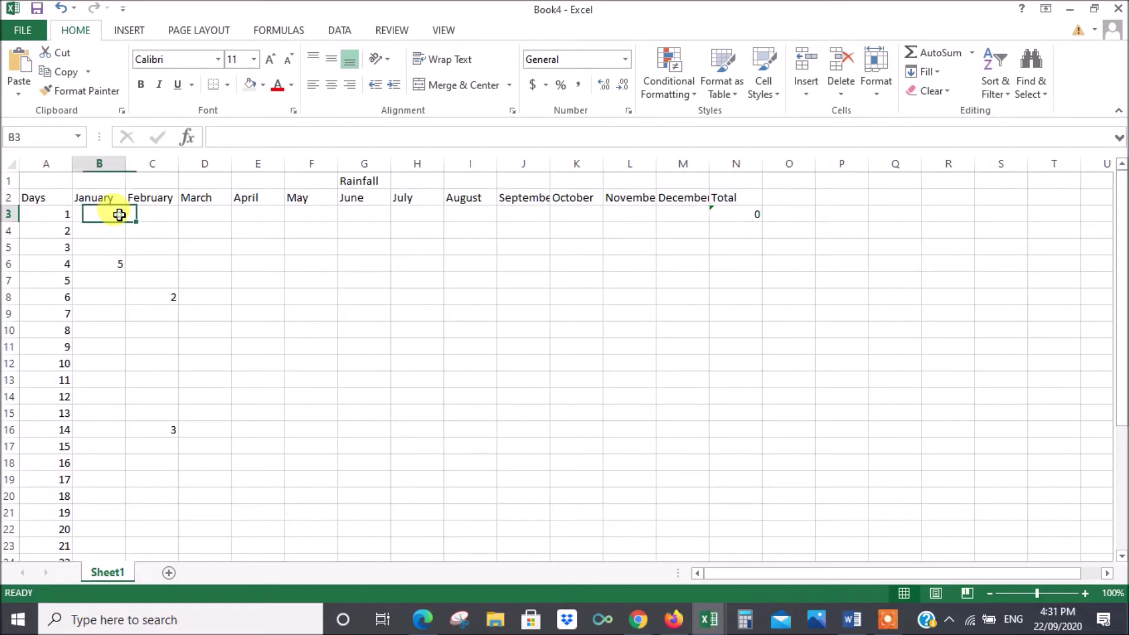
{"action": "type", "text": "2"}
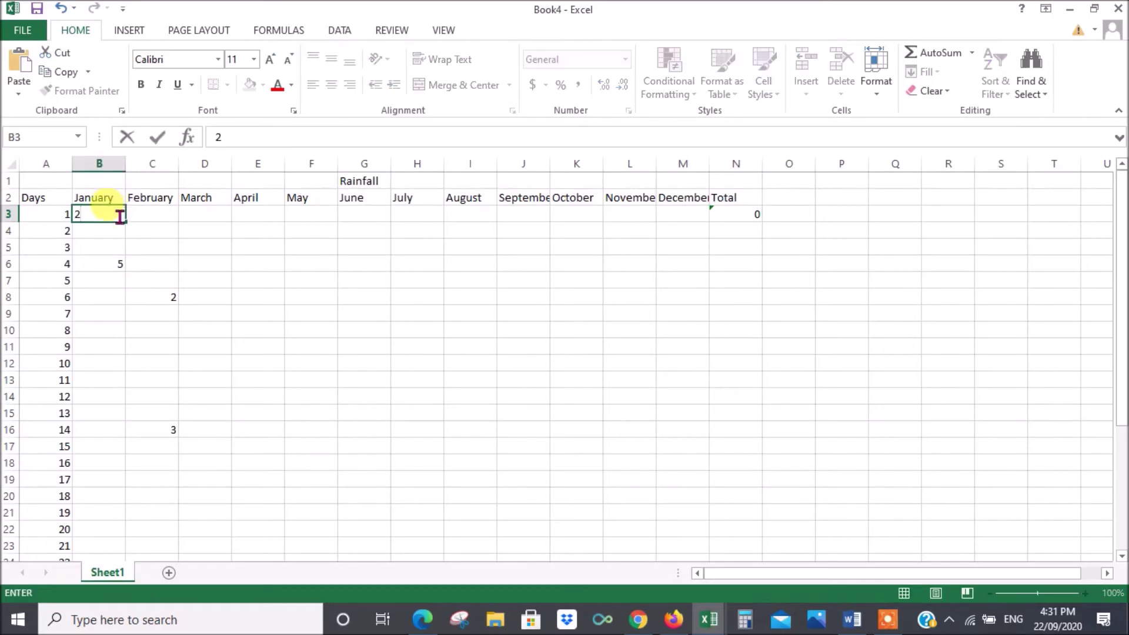
{"action": "left_click", "coordinate": [386, 298]}
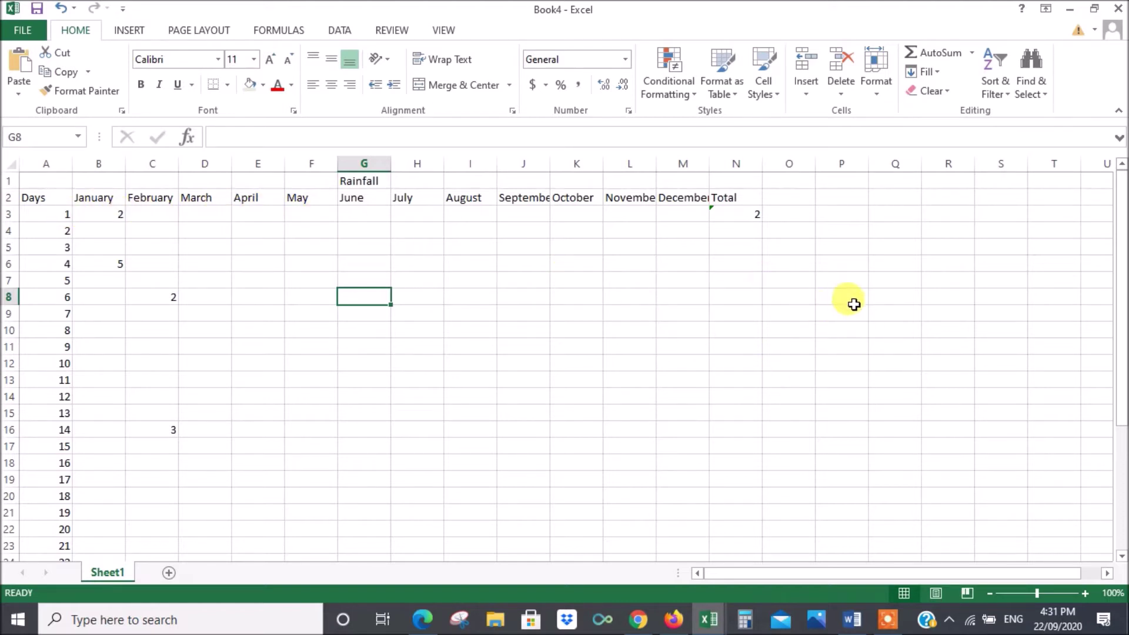
Fill the SUM formula from N3 down through N33 to total every day's rainfall.
{"action": "left_click", "coordinate": [744, 212]}
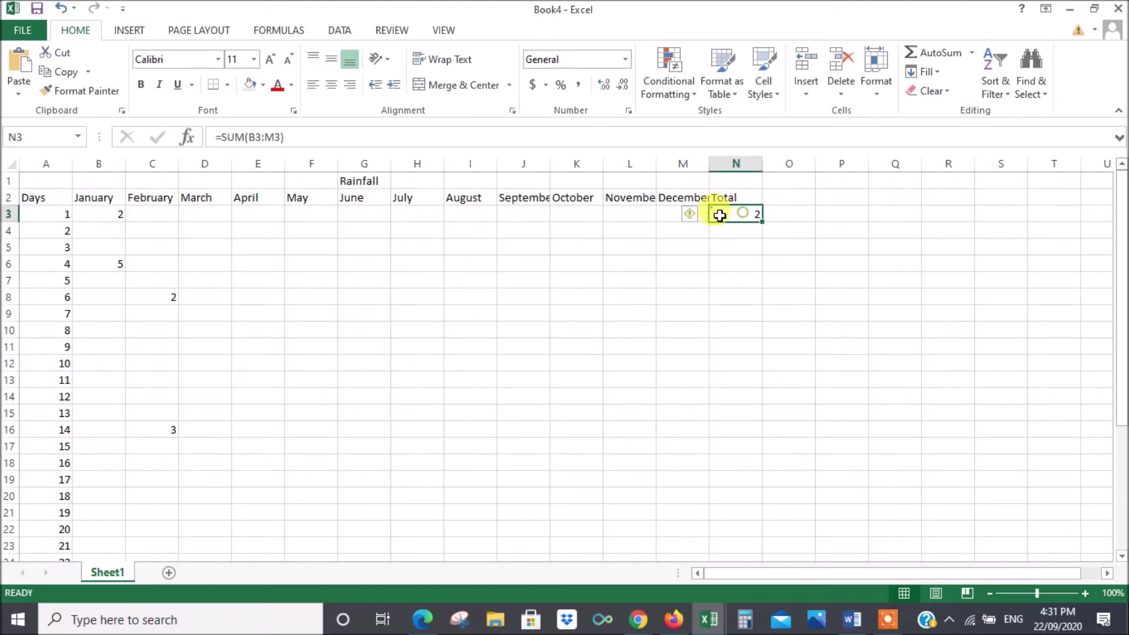
{"action": "scroll", "coordinate": [892, 252], "scroll_direction": "down", "scroll_amount": 1}
{"action": "scroll", "coordinate": [888, 252], "scroll_direction": "up", "scroll_amount": 1}
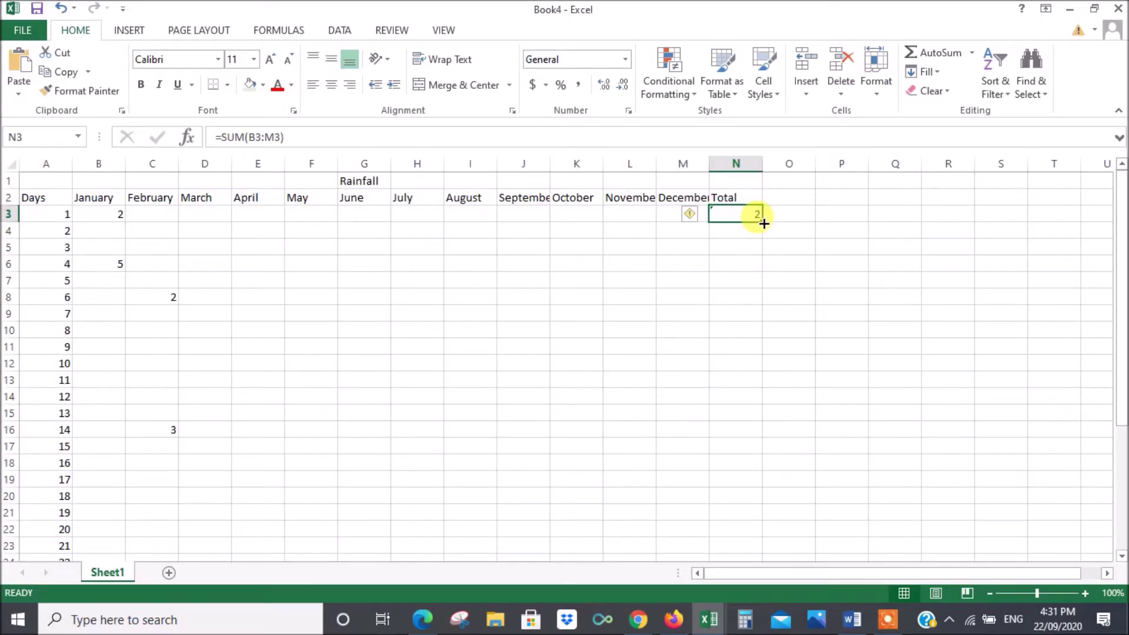
{"action": "left_click_drag", "start_coordinate": [764, 224], "coordinate": [757, 554]}
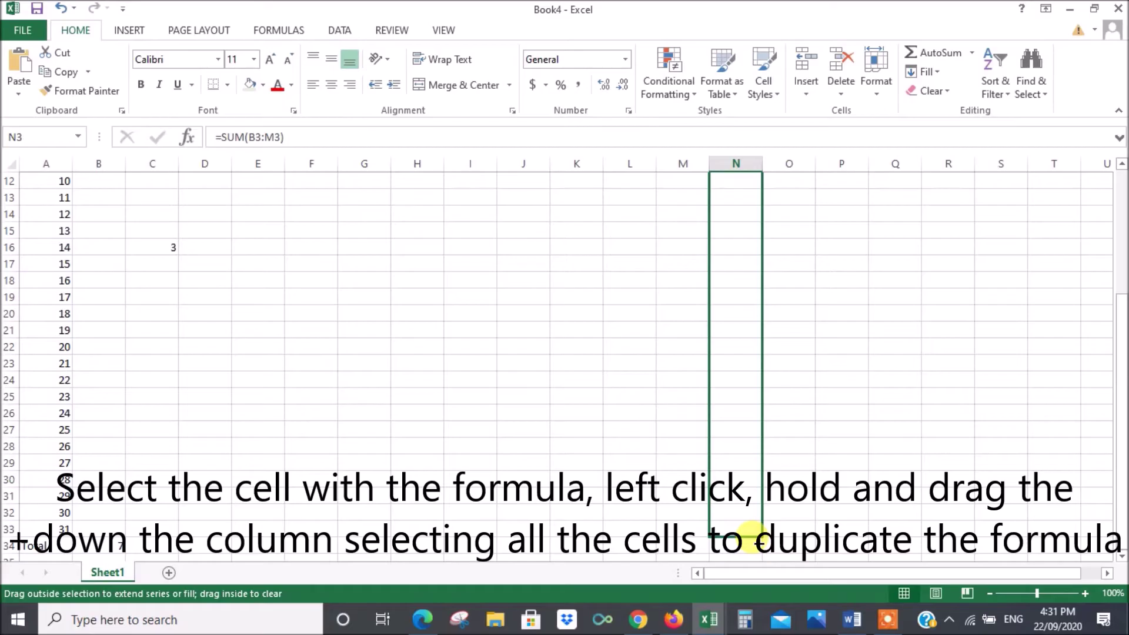
{"action": "left_click_drag", "start_coordinate": [758, 541], "coordinate": [759, 543]}
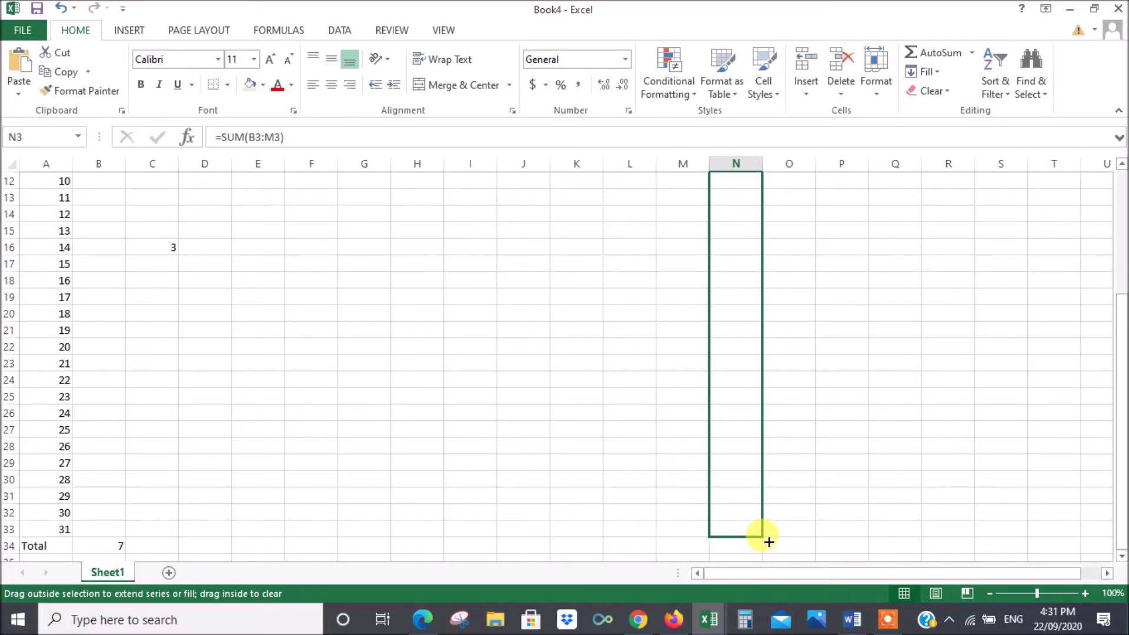
{"action": "left_click_drag", "start_coordinate": [769, 541], "coordinate": [770, 547]}
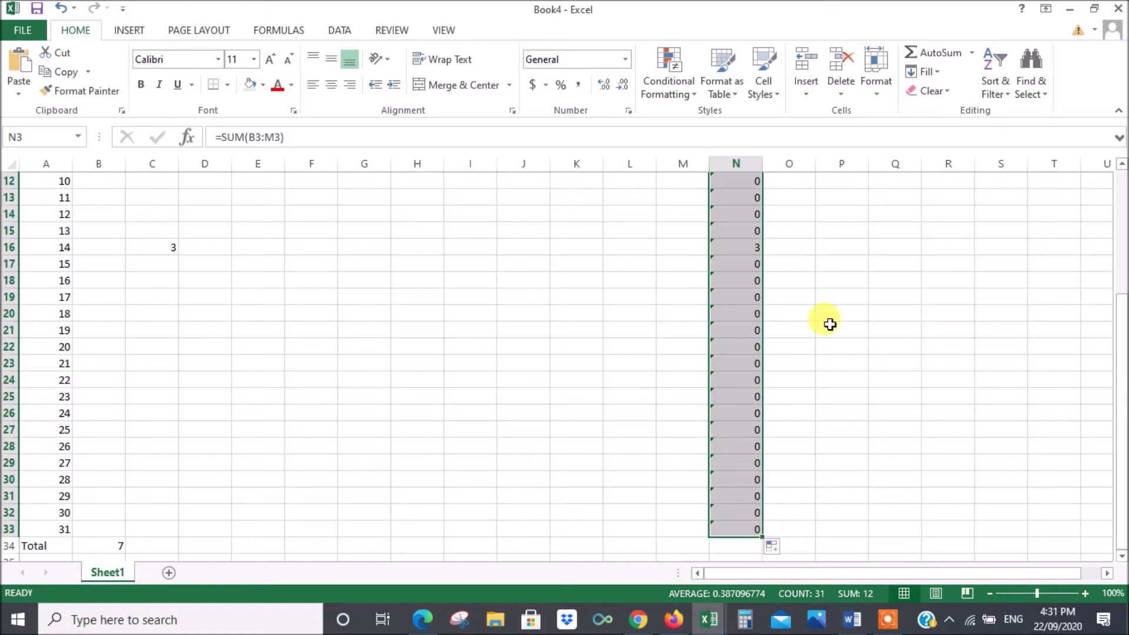
{"action": "scroll", "coordinate": [918, 370], "scroll_direction": "up", "scroll_amount": 4}
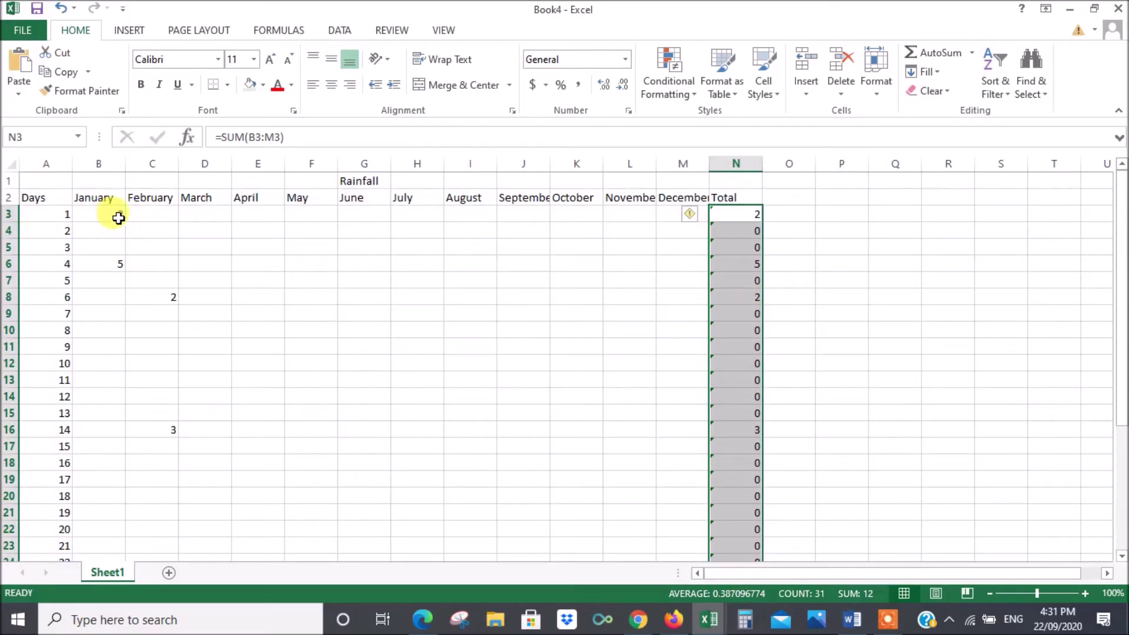
Fill the January total formula from B34 across row 34 to N34.
{"action": "scroll", "coordinate": [990, 285], "scroll_direction": "down", "scroll_amount": 5}
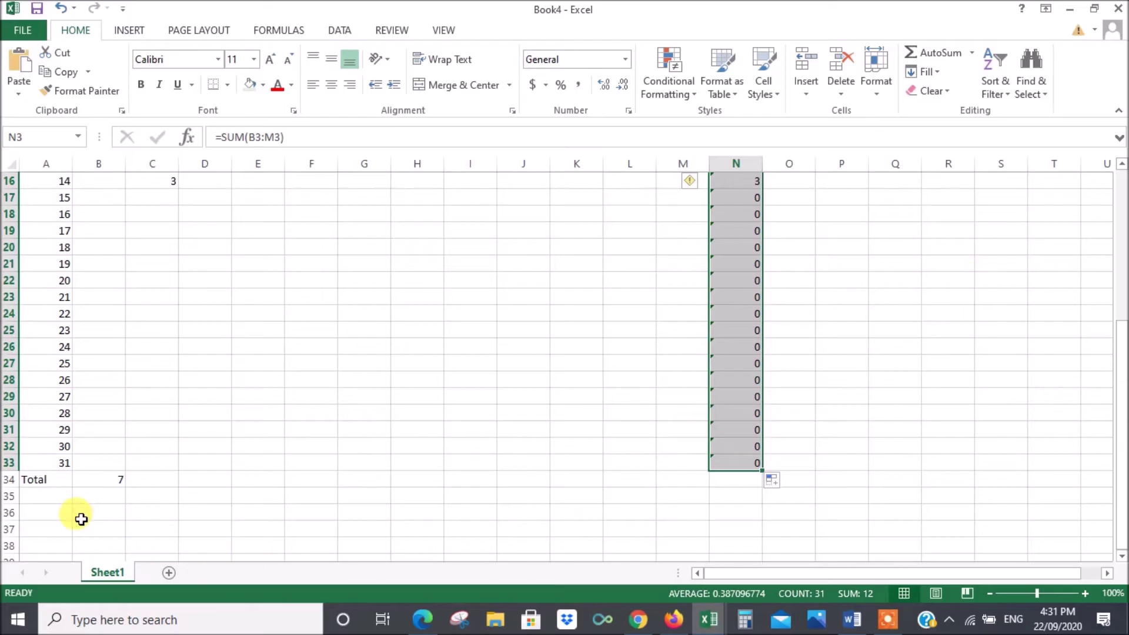
{"action": "left_click", "coordinate": [106, 478]}
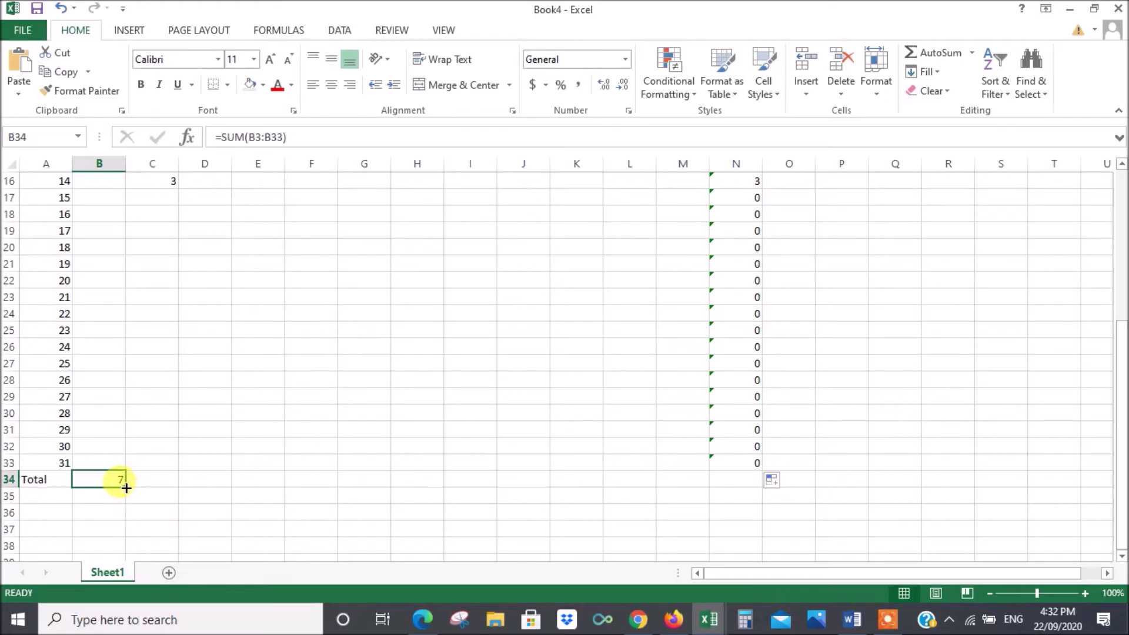
{"action": "left_click_drag", "start_coordinate": [124, 488], "coordinate": [749, 490]}
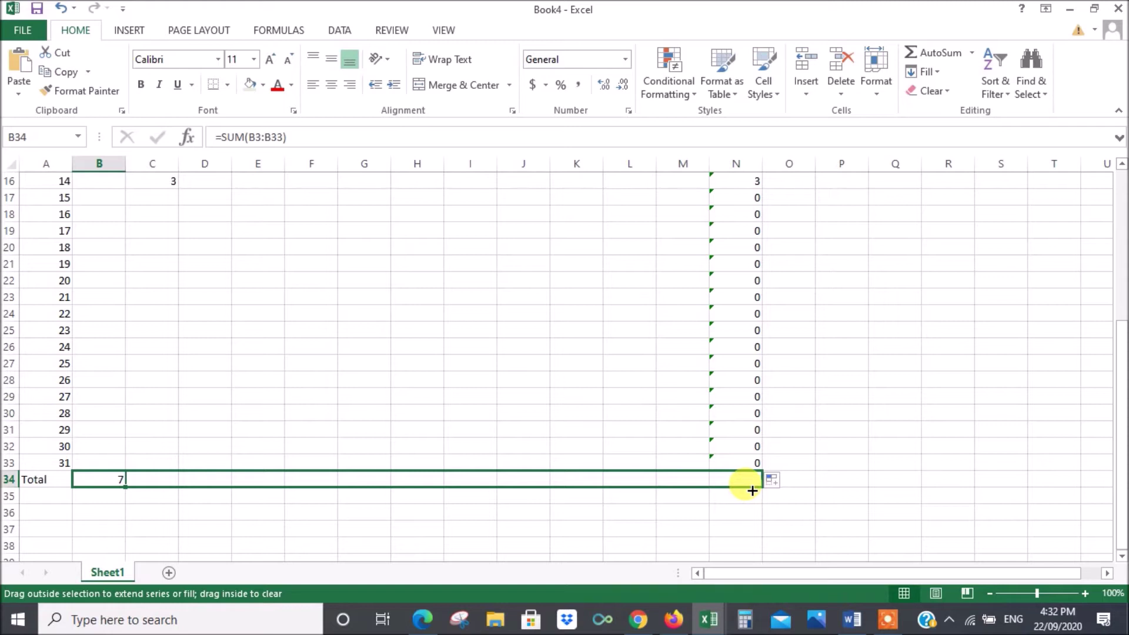
{"action": "left_click_drag", "start_coordinate": [753, 493], "coordinate": [751, 494]}
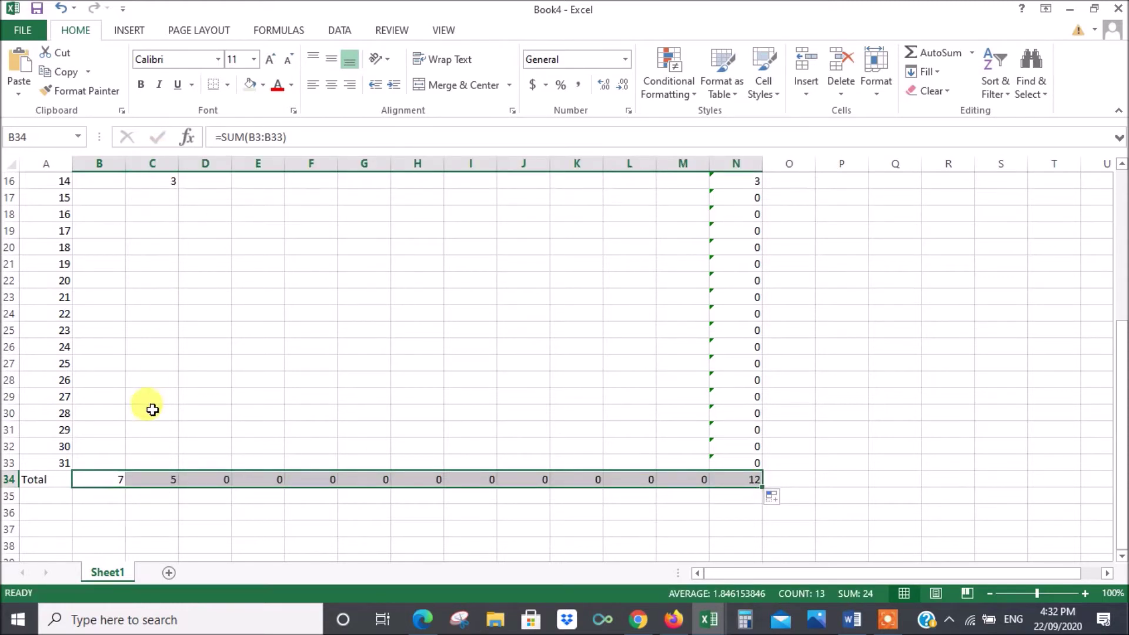
Enter 5 as the June rainfall for day 11 in G13.
{"action": "scroll", "coordinate": [254, 290], "scroll_direction": "up", "scroll_amount": 5}
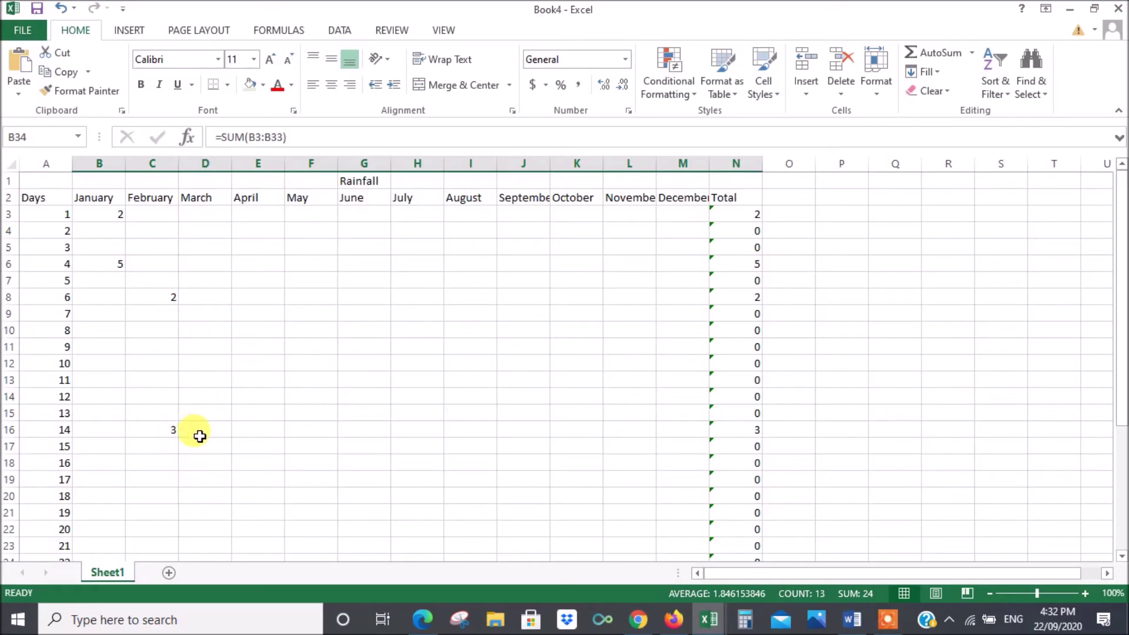
{"action": "scroll", "coordinate": [200, 436], "scroll_direction": "down", "scroll_amount": 5}
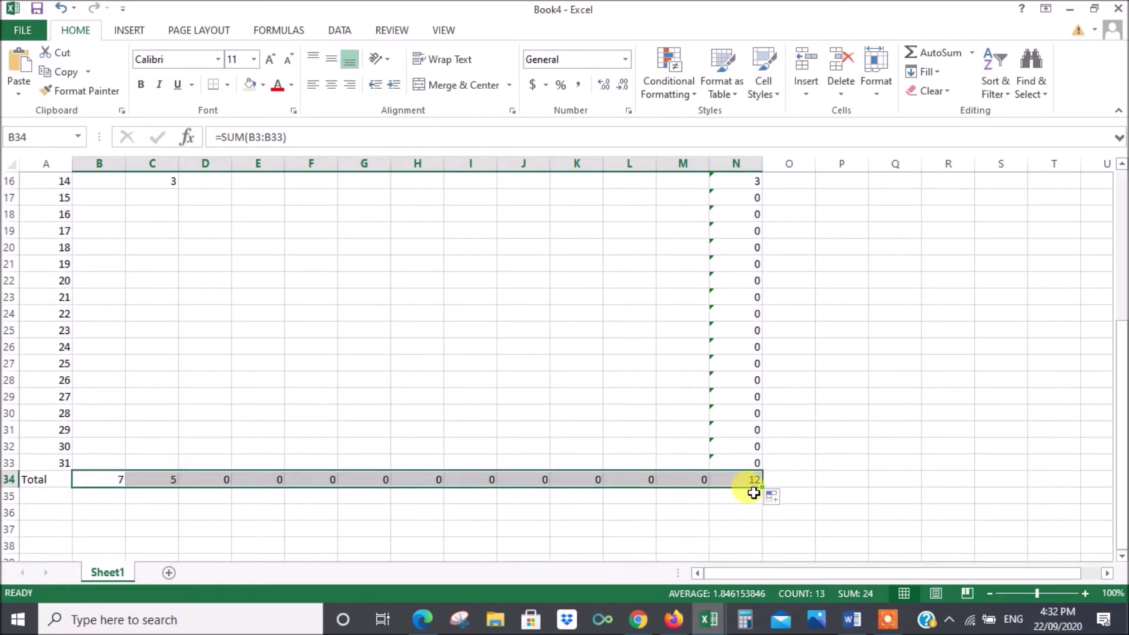
{"action": "scroll", "coordinate": [856, 448], "scroll_direction": "up", "scroll_amount": 5}
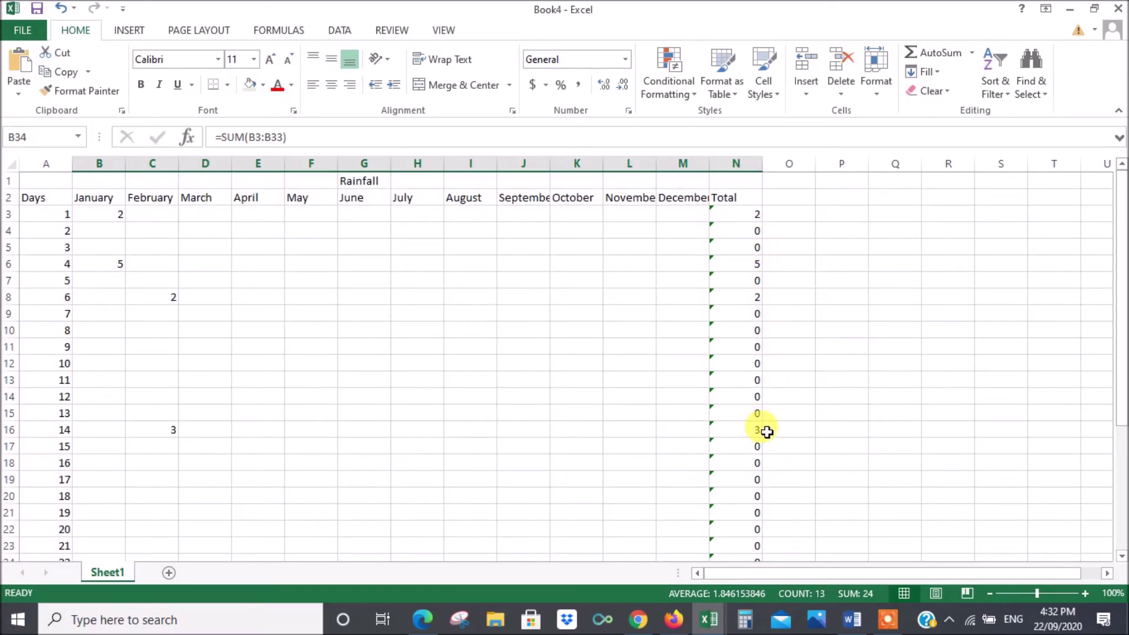
{"action": "scroll", "coordinate": [797, 415], "scroll_direction": "down", "scroll_amount": 4}
{"action": "scroll", "coordinate": [796, 416], "scroll_direction": "down", "scroll_amount": 1}
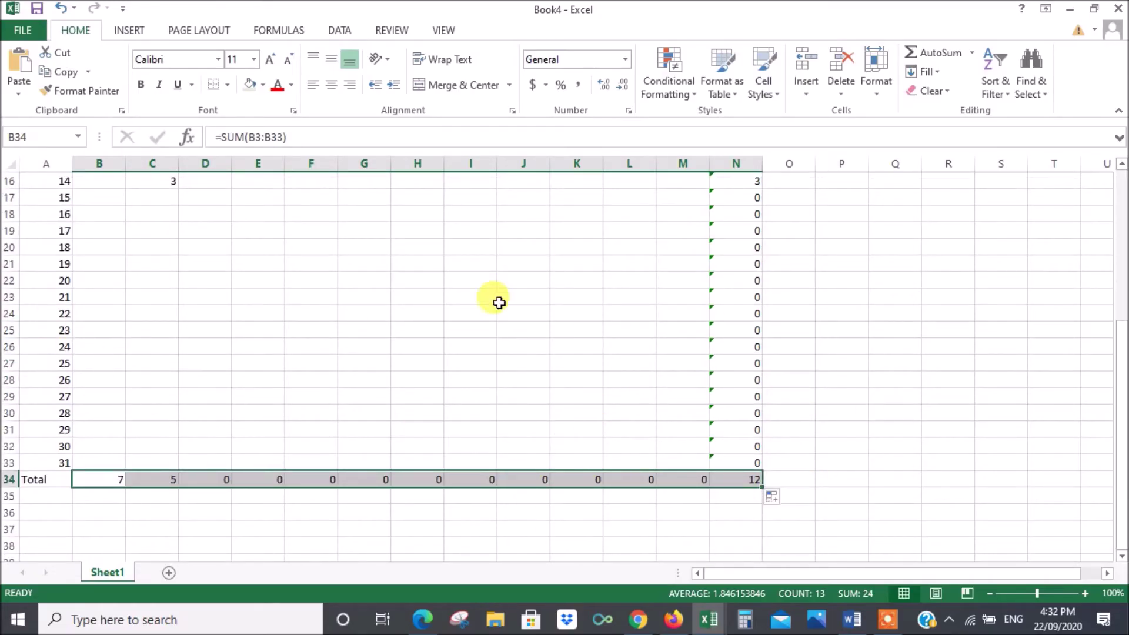
{"action": "scroll", "coordinate": [410, 350], "scroll_direction": "up", "scroll_amount": 5}
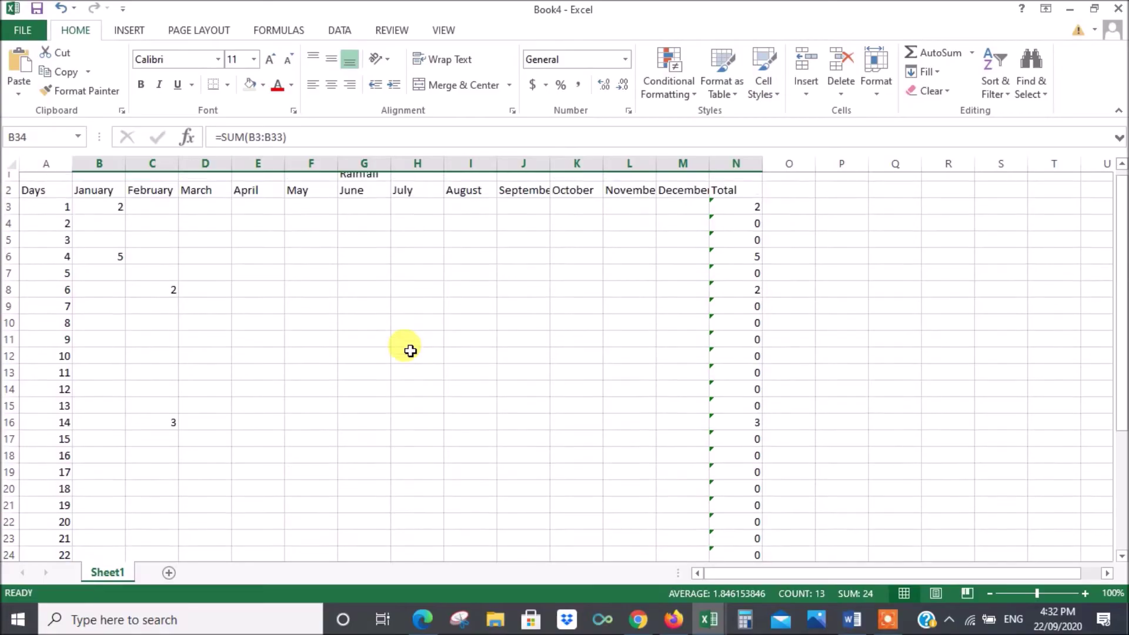
{"action": "left_click", "coordinate": [383, 383]}
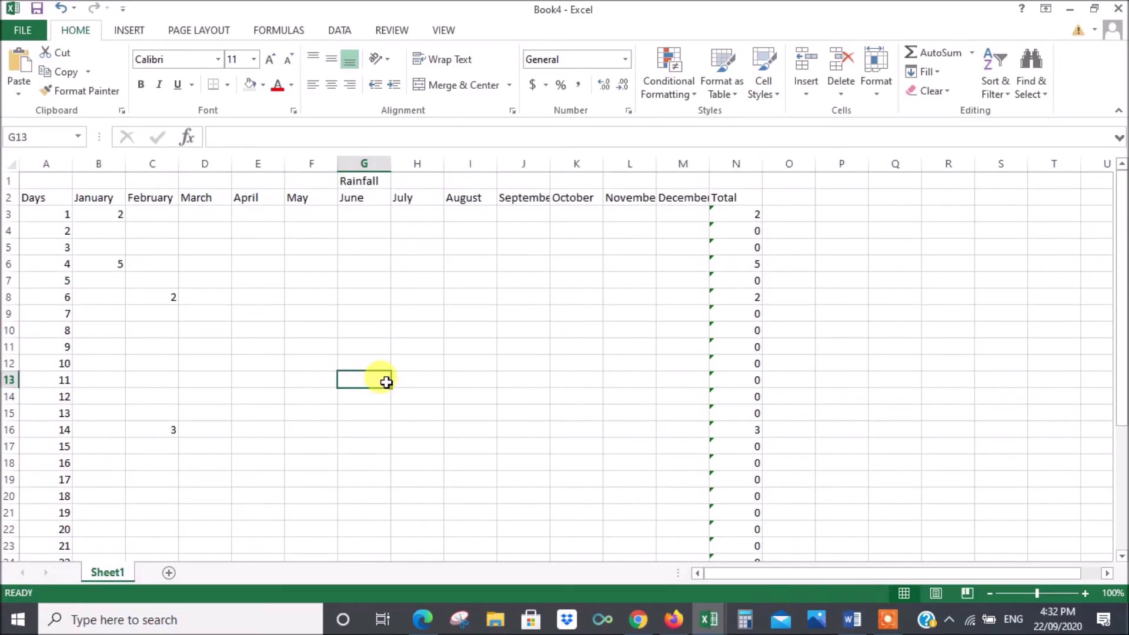
{"action": "type", "text": "5"}
{"action": "left_click", "coordinate": [429, 458]}
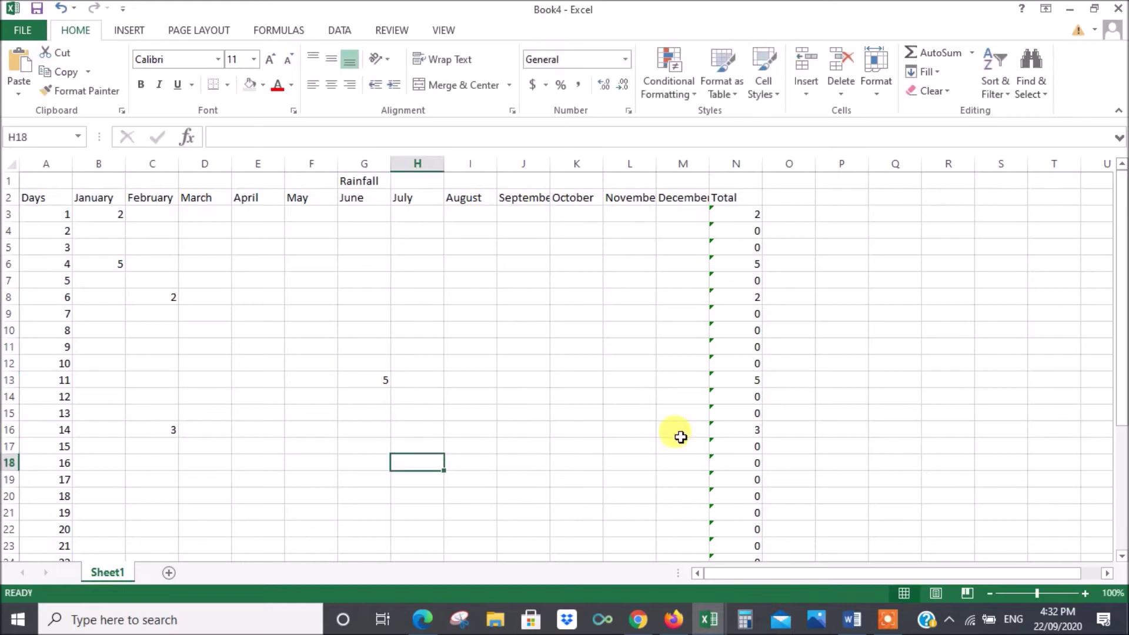
Review the monthly totals in row 34 and the daily totals in column N against the entered rainfall values.
{"action": "scroll", "coordinate": [898, 352], "scroll_direction": "down", "scroll_amount": 5}
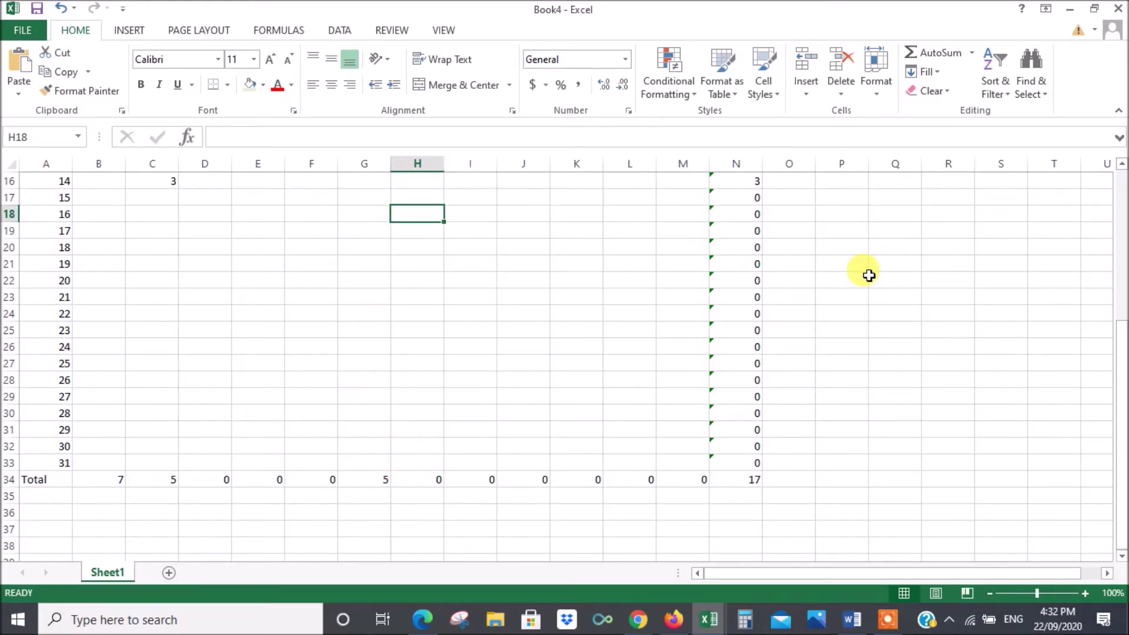
{"action": "scroll", "coordinate": [879, 275], "scroll_direction": "up", "scroll_amount": 5}
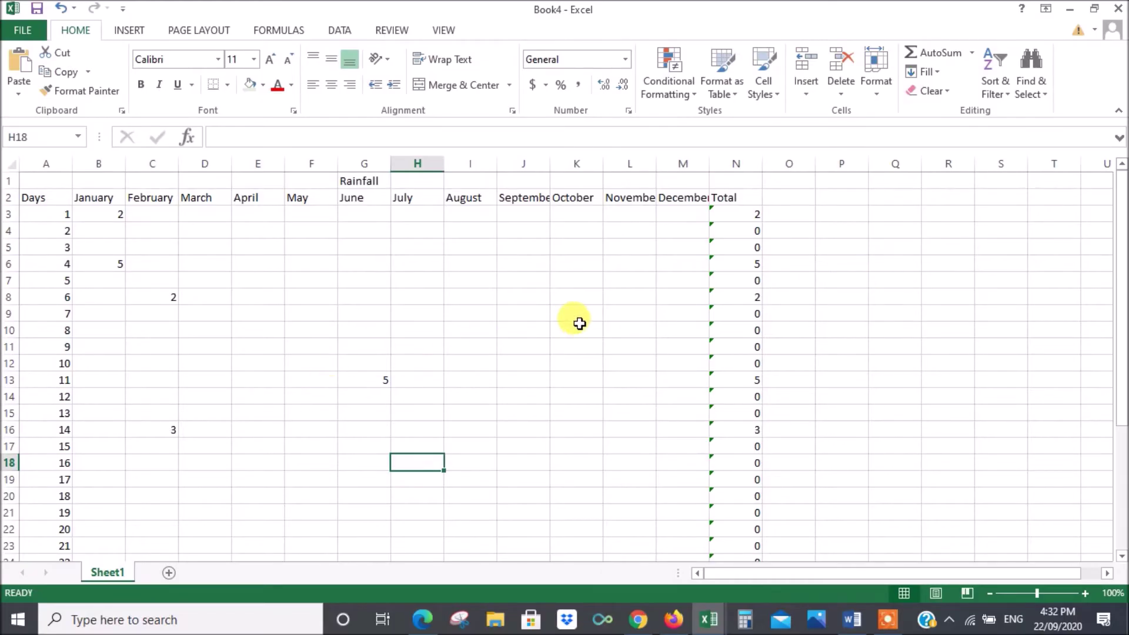
{"action": "scroll", "coordinate": [559, 306], "scroll_direction": "down", "scroll_amount": 1}
{"action": "scroll", "coordinate": [559, 306], "scroll_direction": "up", "scroll_amount": 1}
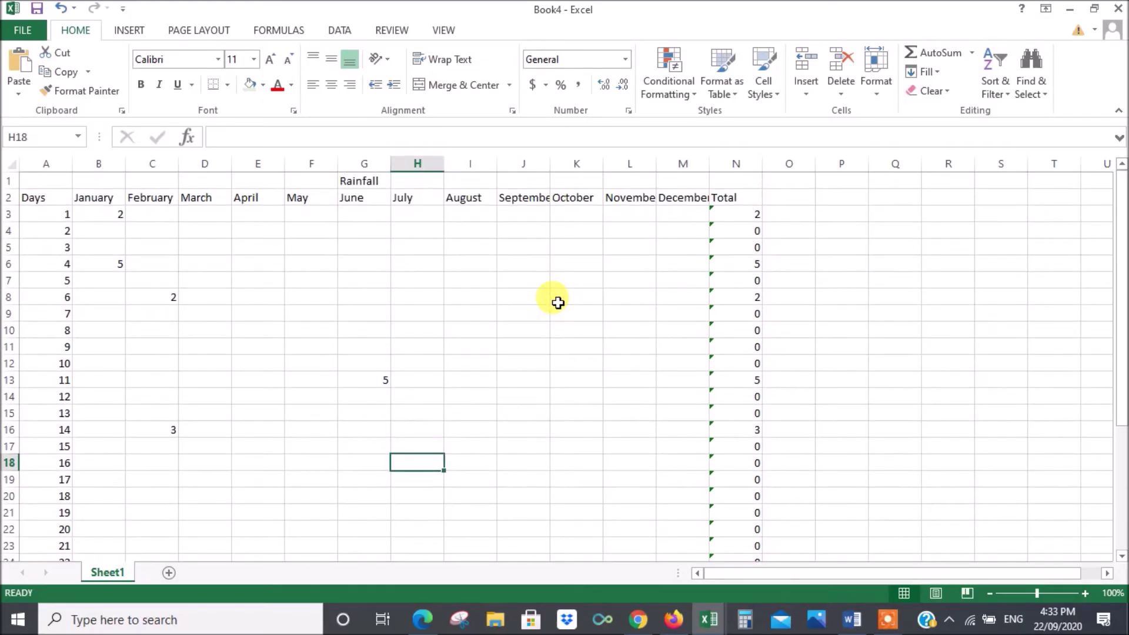
{"action": "scroll", "coordinate": [559, 299], "scroll_direction": "down", "scroll_amount": 3}
{"action": "scroll", "coordinate": [559, 299], "scroll_direction": "up", "scroll_amount": 3}
{"action": "scroll", "coordinate": [559, 300], "scroll_direction": "down", "scroll_amount": 4}
{"action": "scroll", "coordinate": [559, 299], "scroll_direction": "down", "scroll_amount": 2}
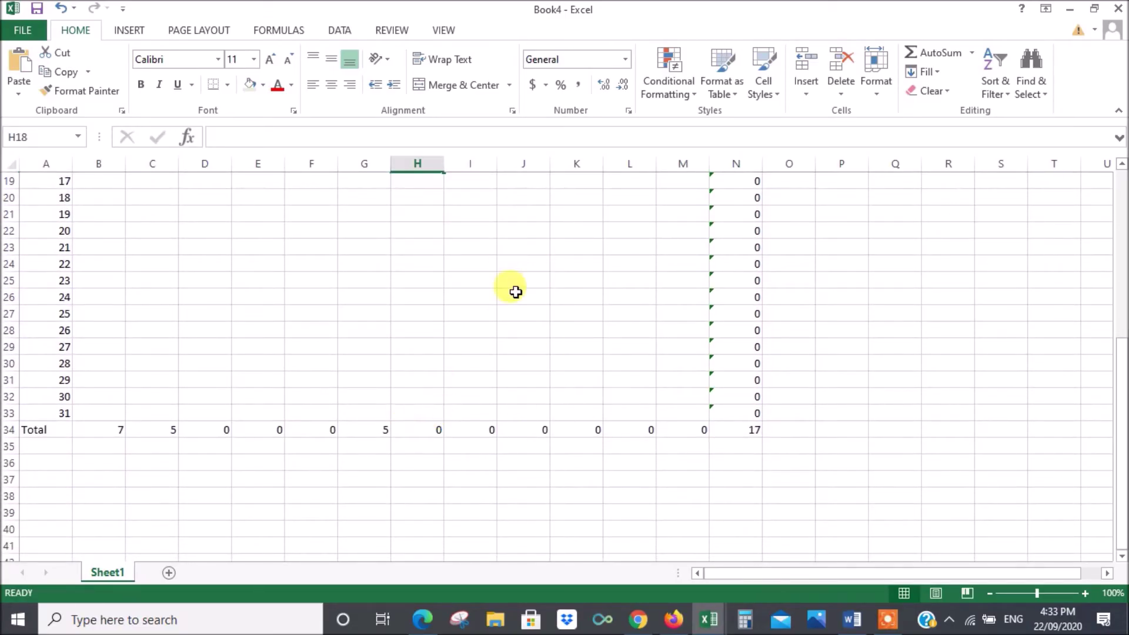
{"action": "scroll", "coordinate": [599, 308], "scroll_direction": "up", "scroll_amount": 6}
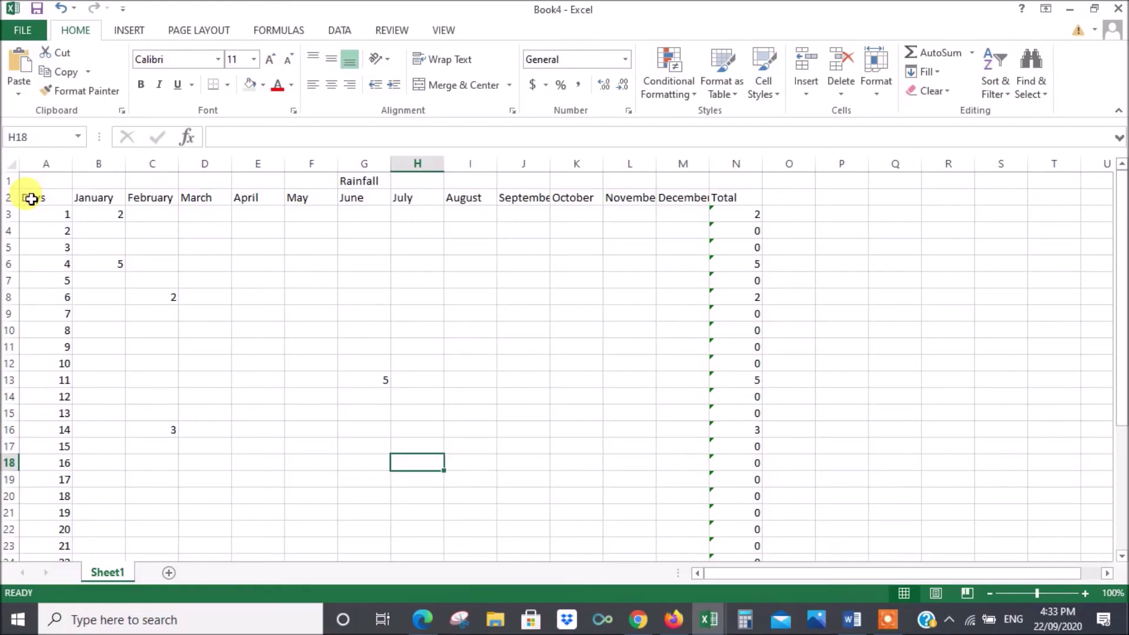
Freeze panes at B3 so the title and month rows and the Days column stay in view, checking them while scrolling.
{"action": "left_click", "coordinate": [32, 198]}
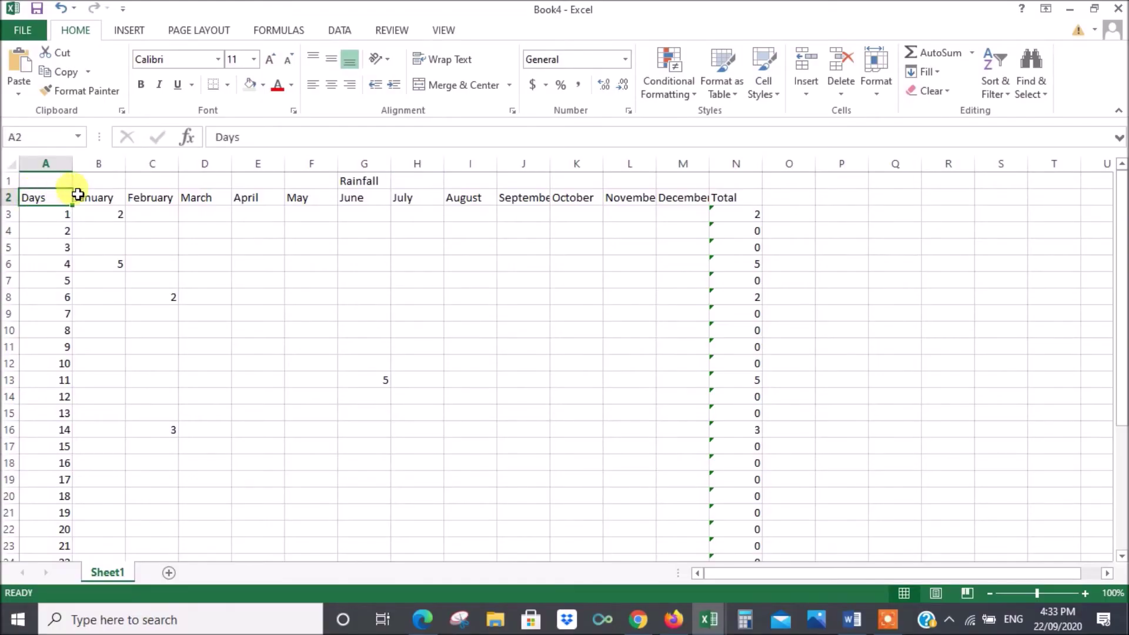
{"action": "left_click", "coordinate": [104, 217]}
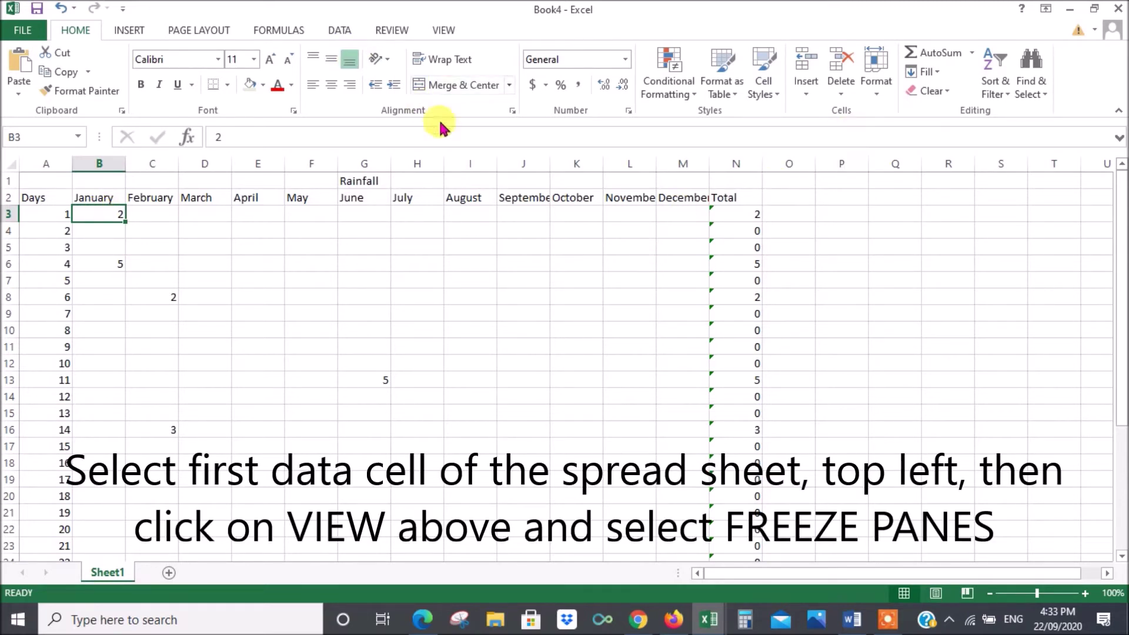
{"action": "left_click", "coordinate": [443, 30]}
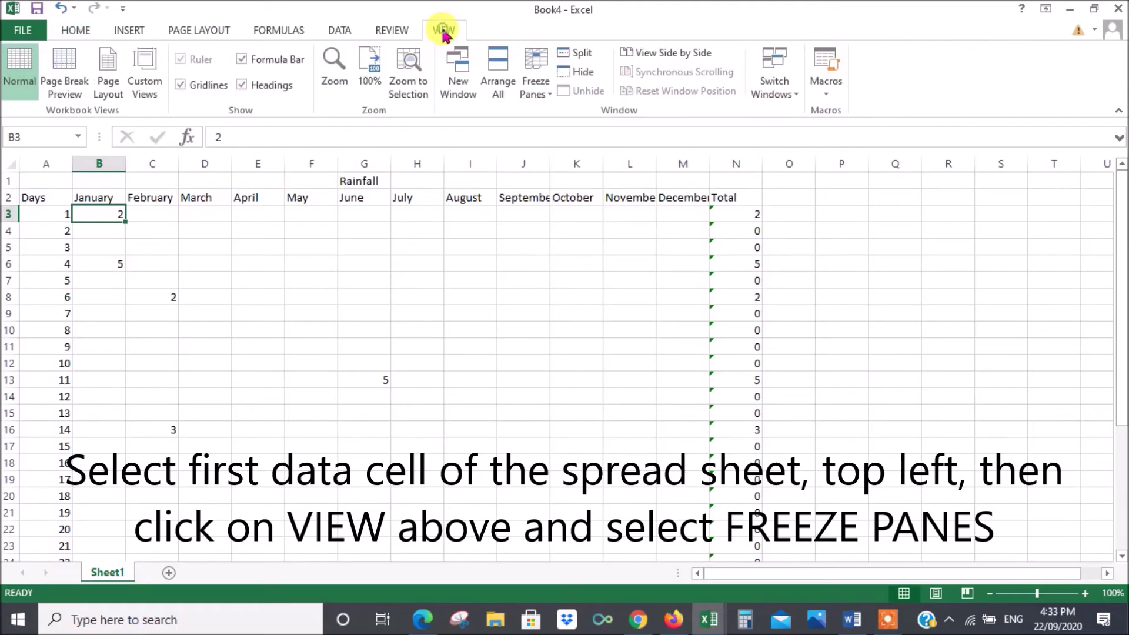
{"action": "left_click", "coordinate": [536, 85]}
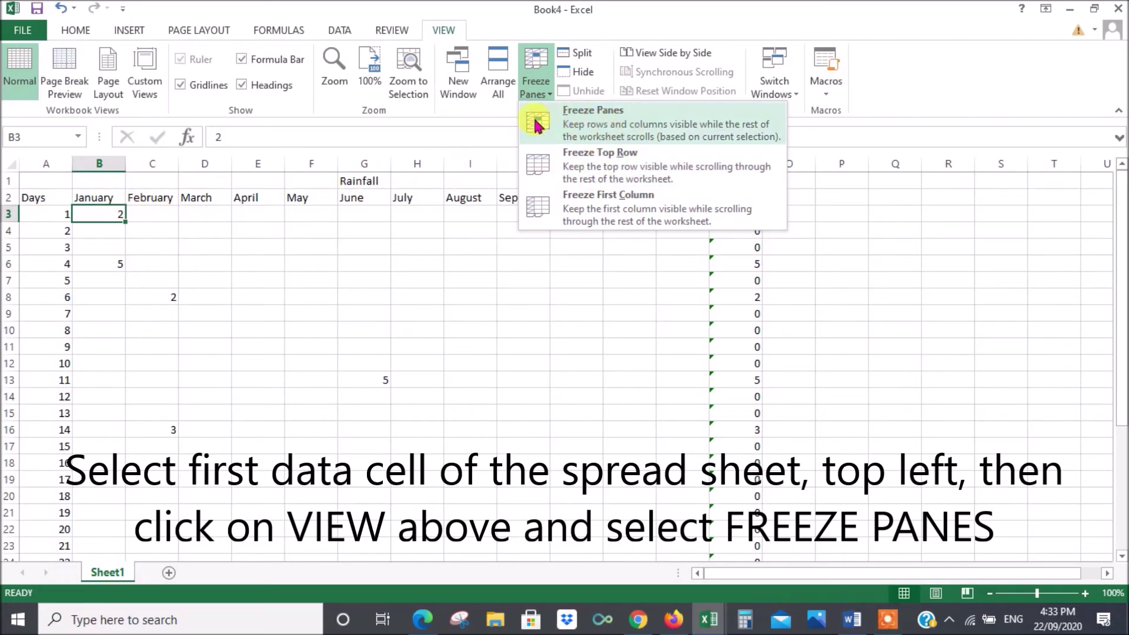
{"action": "left_click", "coordinate": [633, 133]}
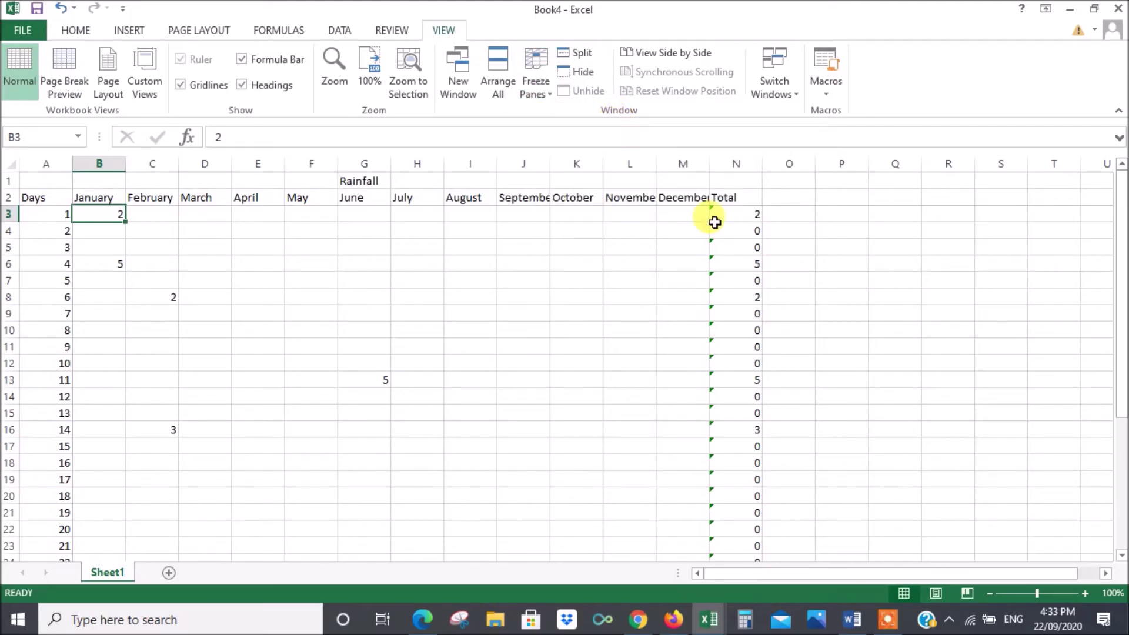
{"action": "scroll", "coordinate": [815, 295], "scroll_direction": "down", "scroll_amount": 8}
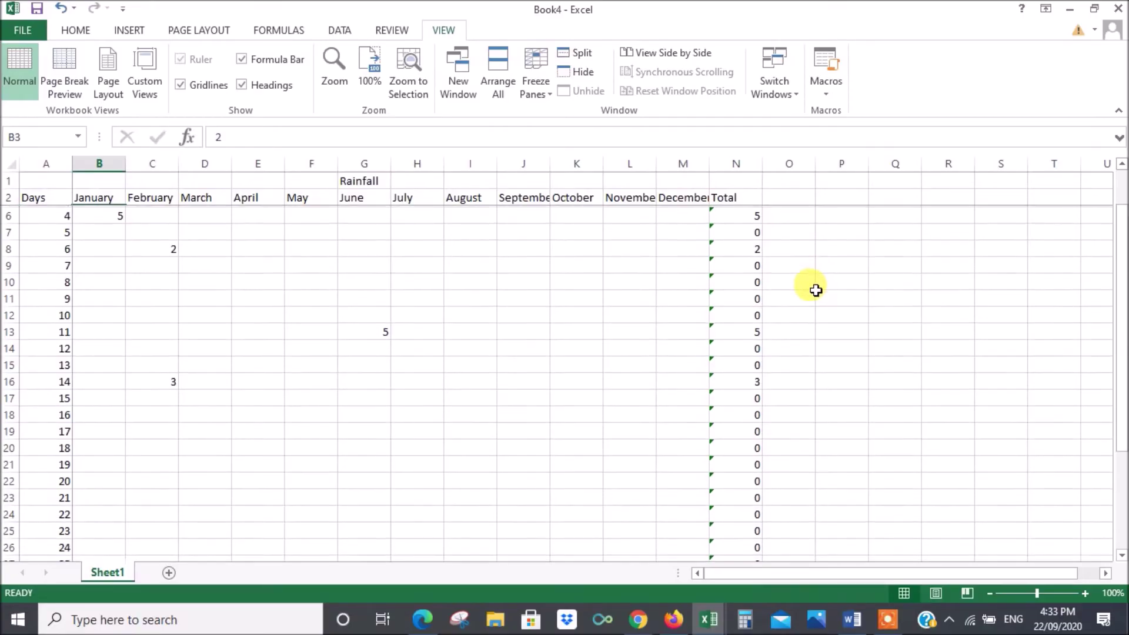
{"action": "scroll", "coordinate": [797, 283], "scroll_direction": "down", "scroll_amount": 4}
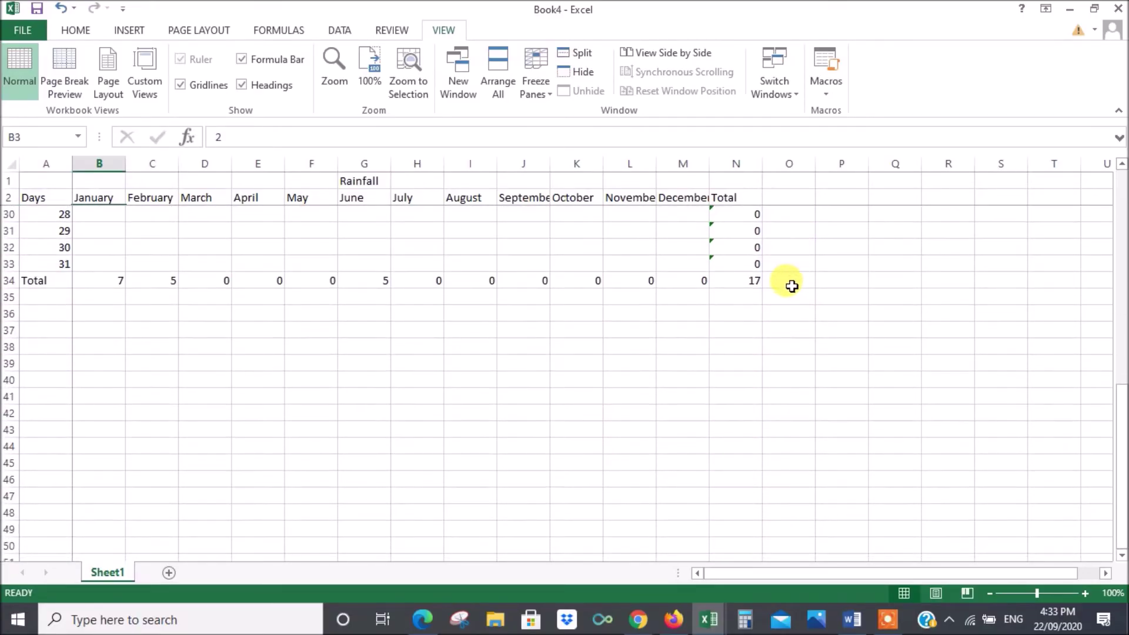
{"action": "scroll", "coordinate": [772, 295], "scroll_direction": "up", "scroll_amount": 12}
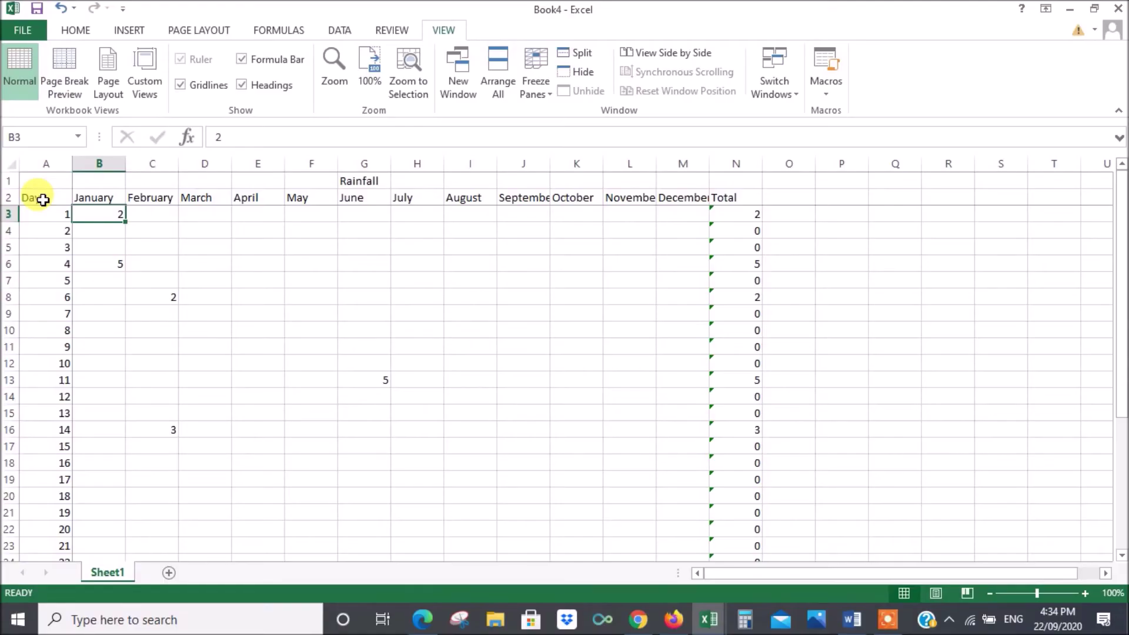
Set the width of columns A through N to 10 so the month headings in row 2 fit.
{"action": "left_click_drag", "start_coordinate": [43, 199], "coordinate": [742, 199]}
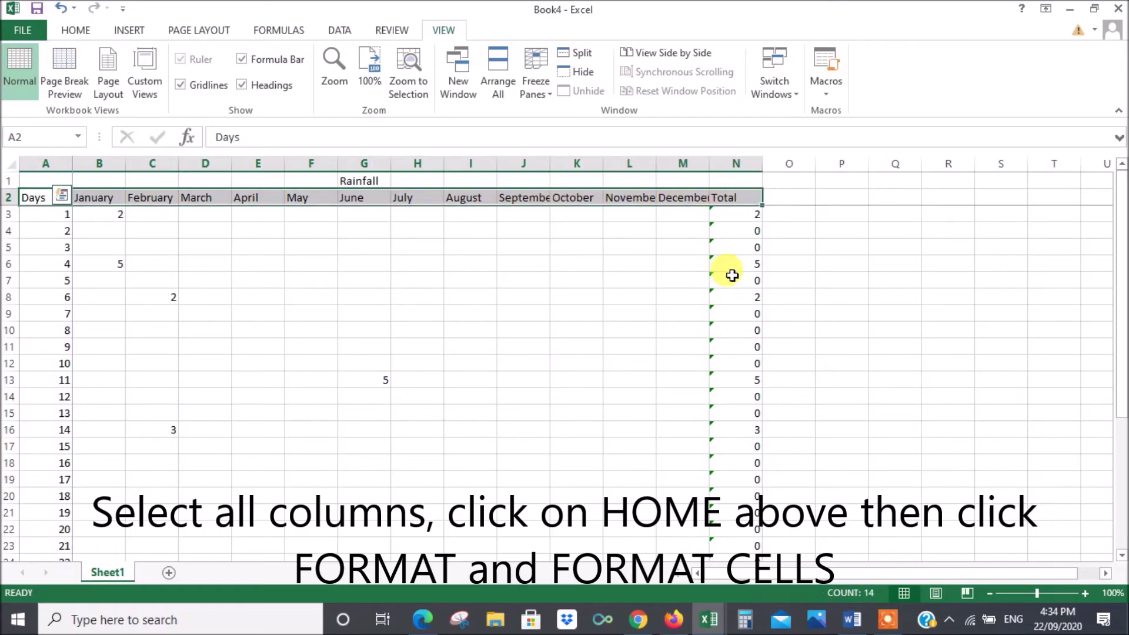
{"action": "left_click", "coordinate": [74, 32]}
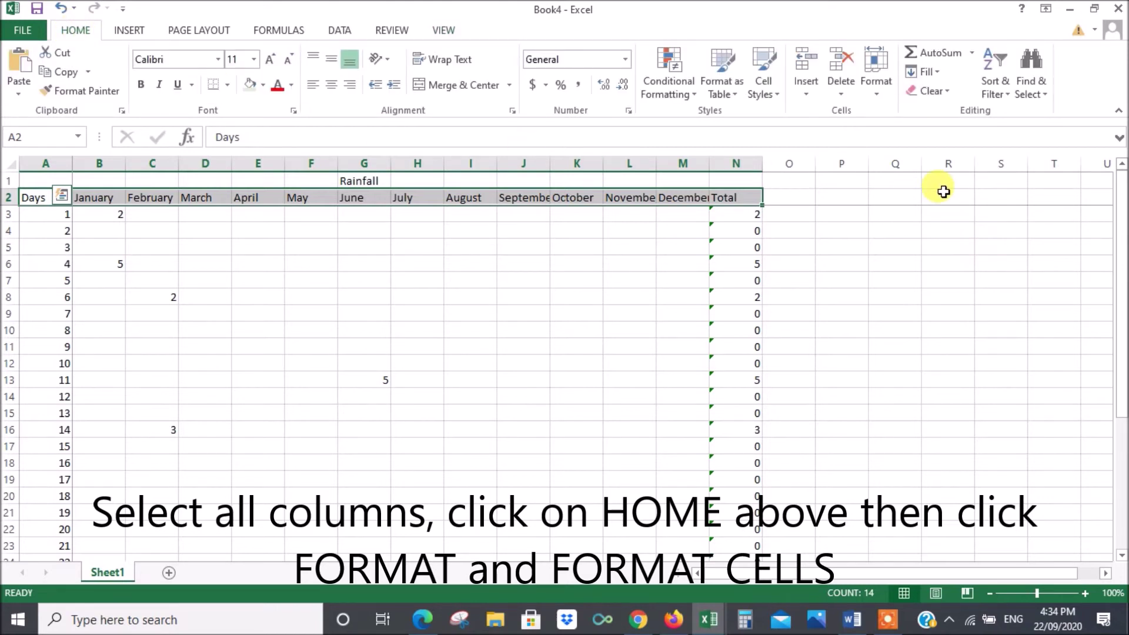
{"action": "left_click", "coordinate": [882, 63]}
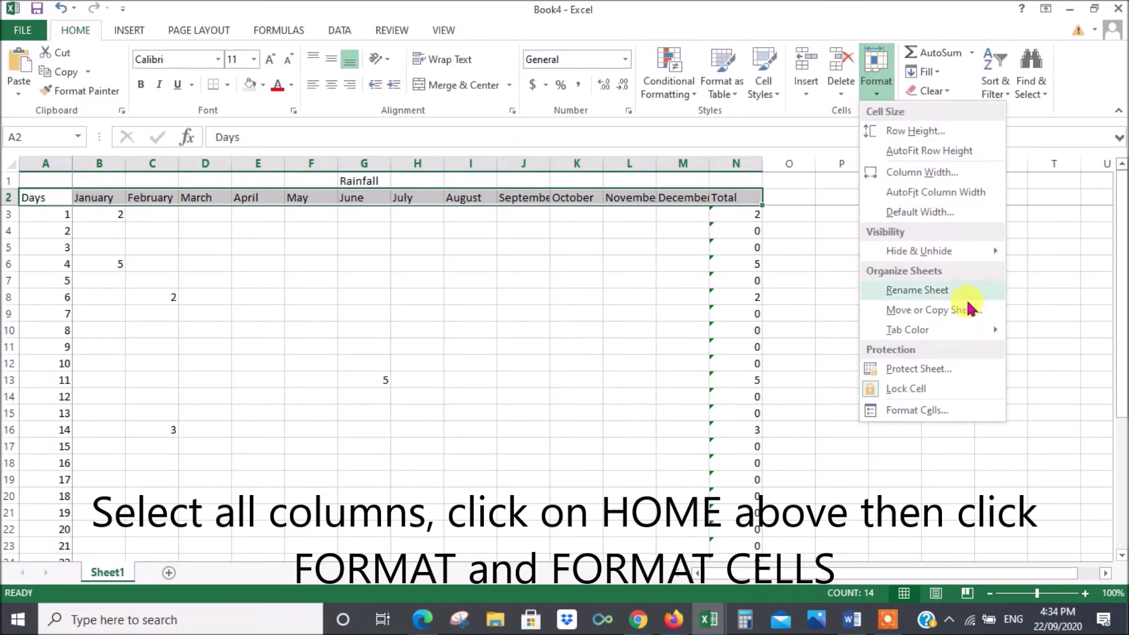
{"action": "left_click", "coordinate": [923, 172]}
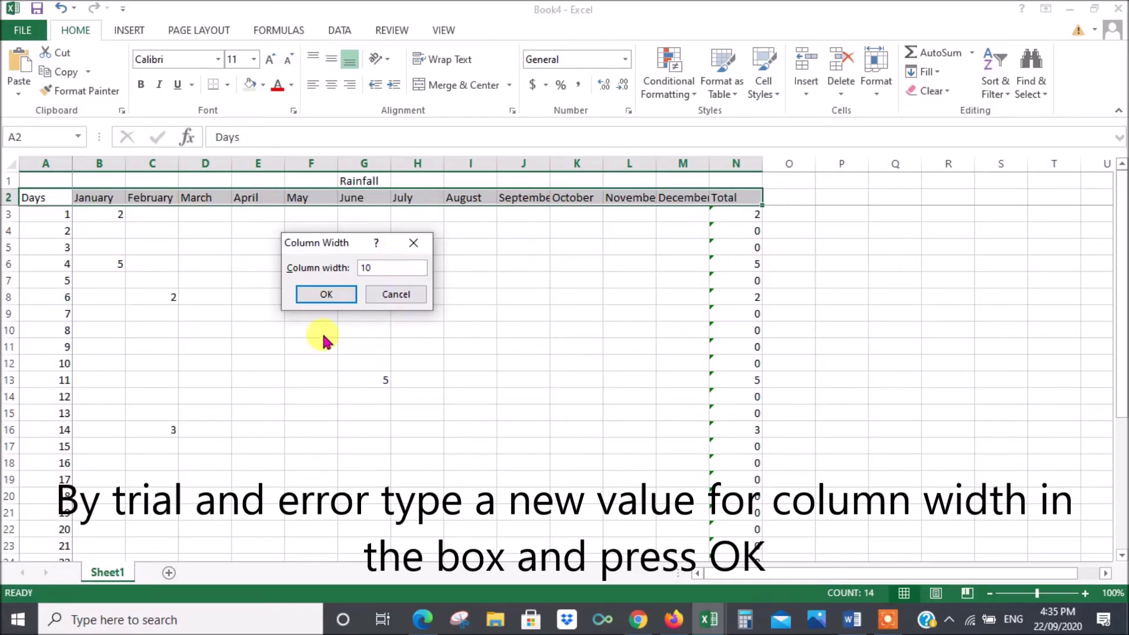
{"action": "left_click", "coordinate": [313, 295]}
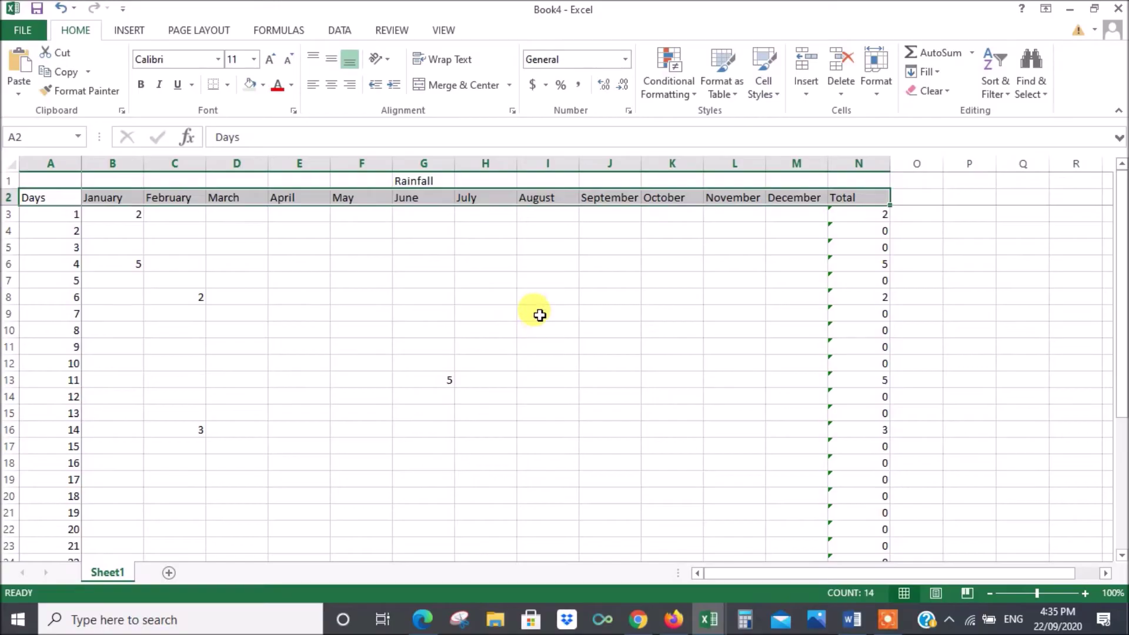
{"action": "scroll", "coordinate": [540, 315], "scroll_direction": "down", "scroll_amount": 3}
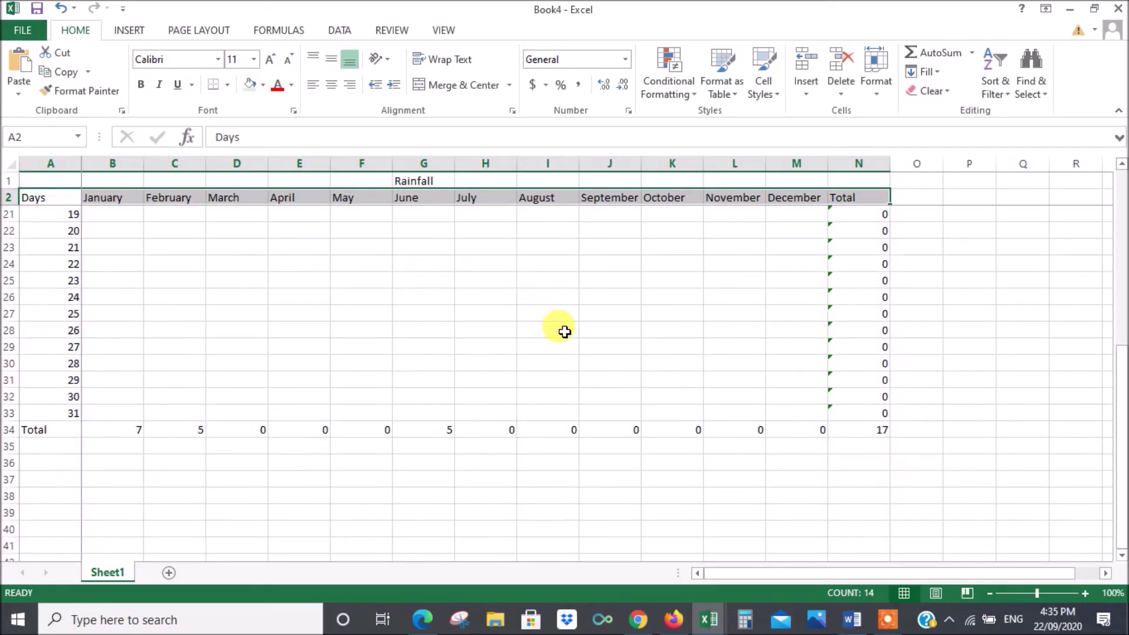
{"action": "scroll", "coordinate": [564, 331], "scroll_direction": "up", "scroll_amount": 6}
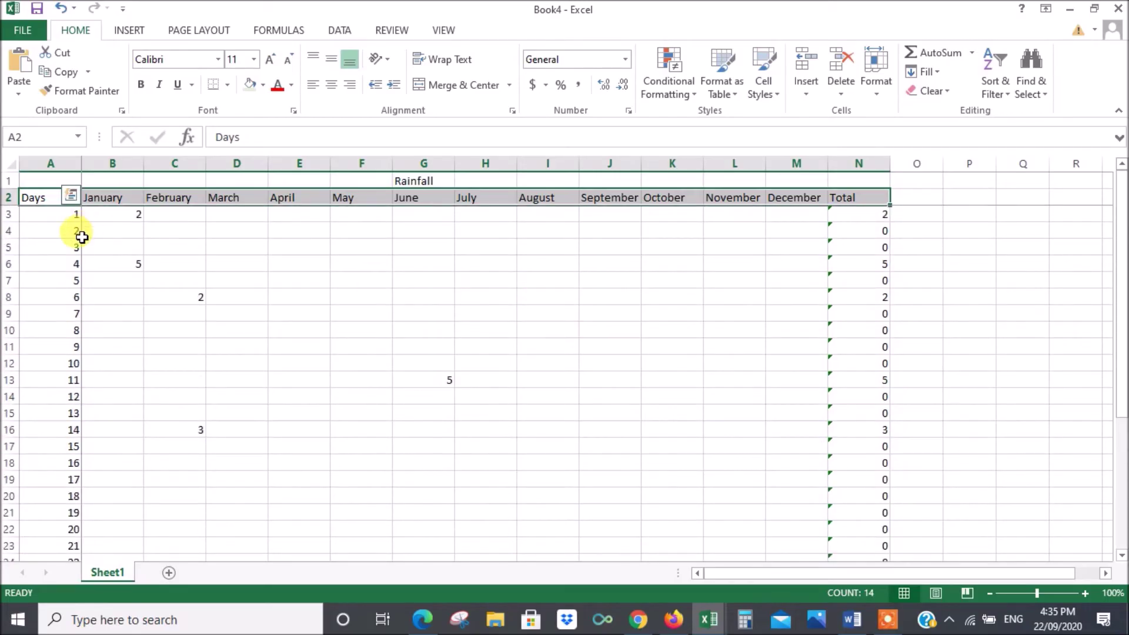
Add thick box borders around the heading row A2:N2 and around the Days column A2:A34.
{"action": "left_click_drag", "start_coordinate": [47, 198], "coordinate": [843, 198]}
{"action": "left_click", "coordinate": [228, 86]}
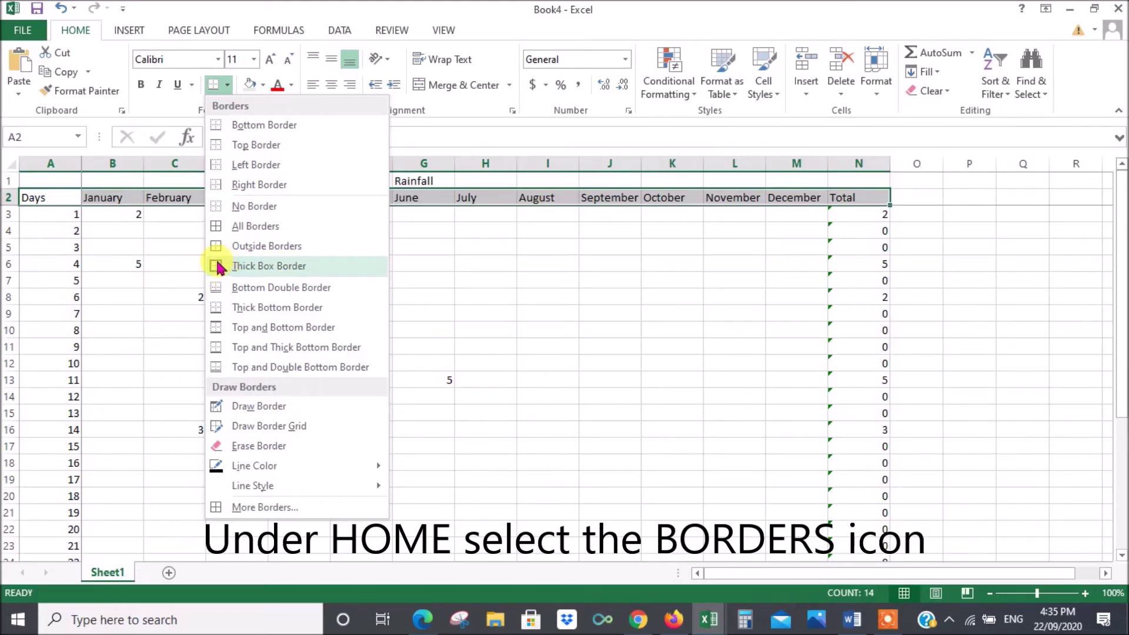
{"action": "left_click", "coordinate": [267, 271]}
{"action": "left_click_drag", "start_coordinate": [46, 200], "coordinate": [40, 529]}
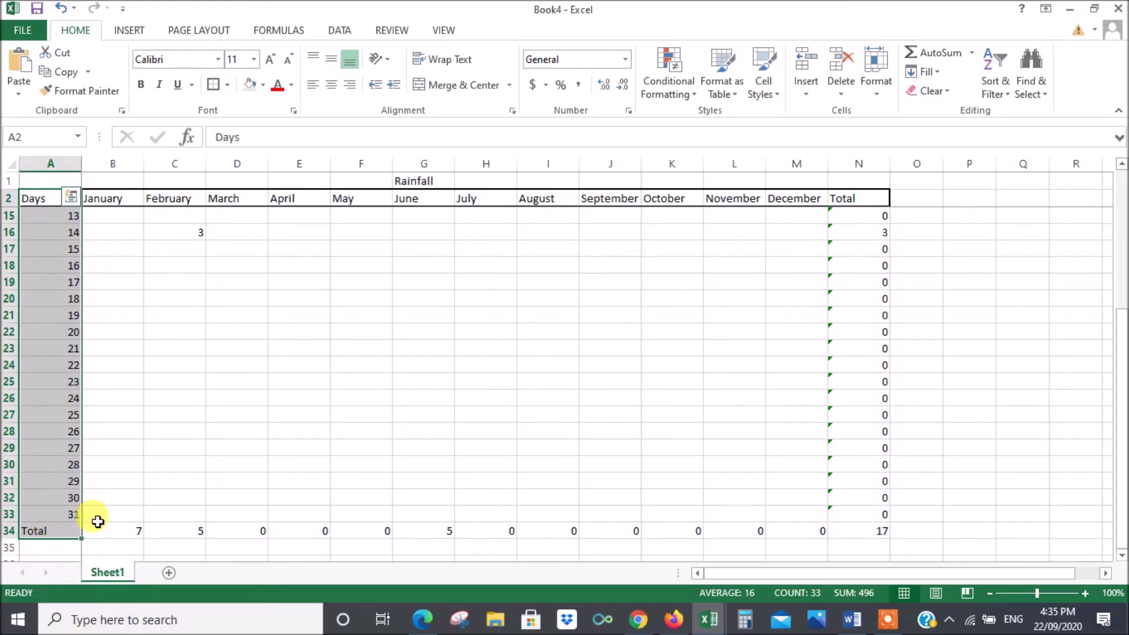
{"action": "left_click", "coordinate": [226, 86]}
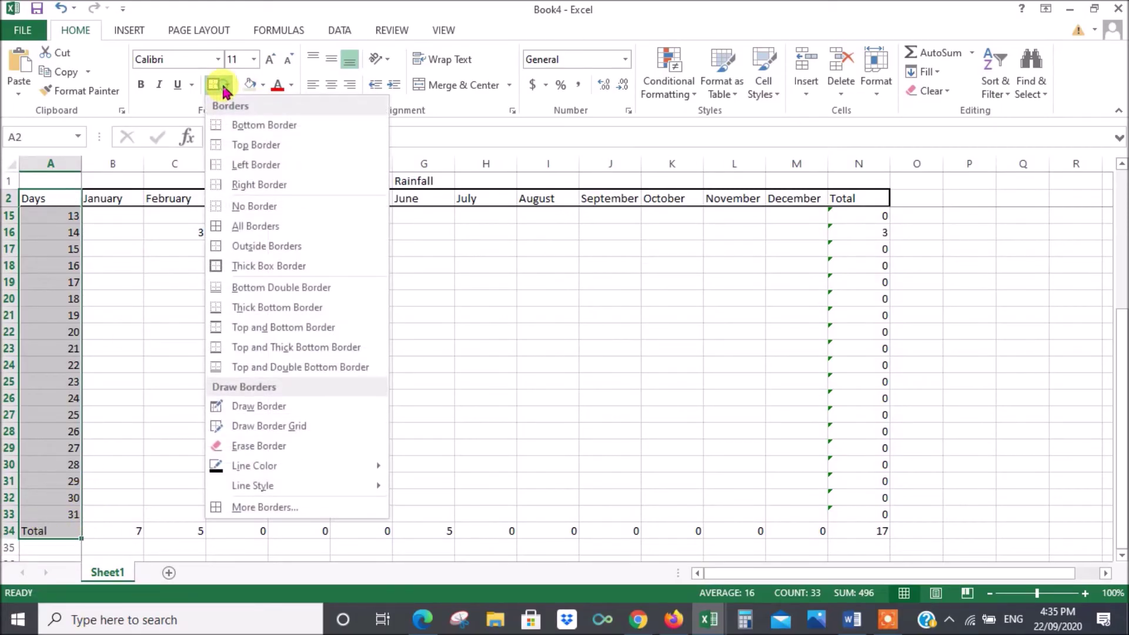
{"action": "left_click", "coordinate": [246, 265]}
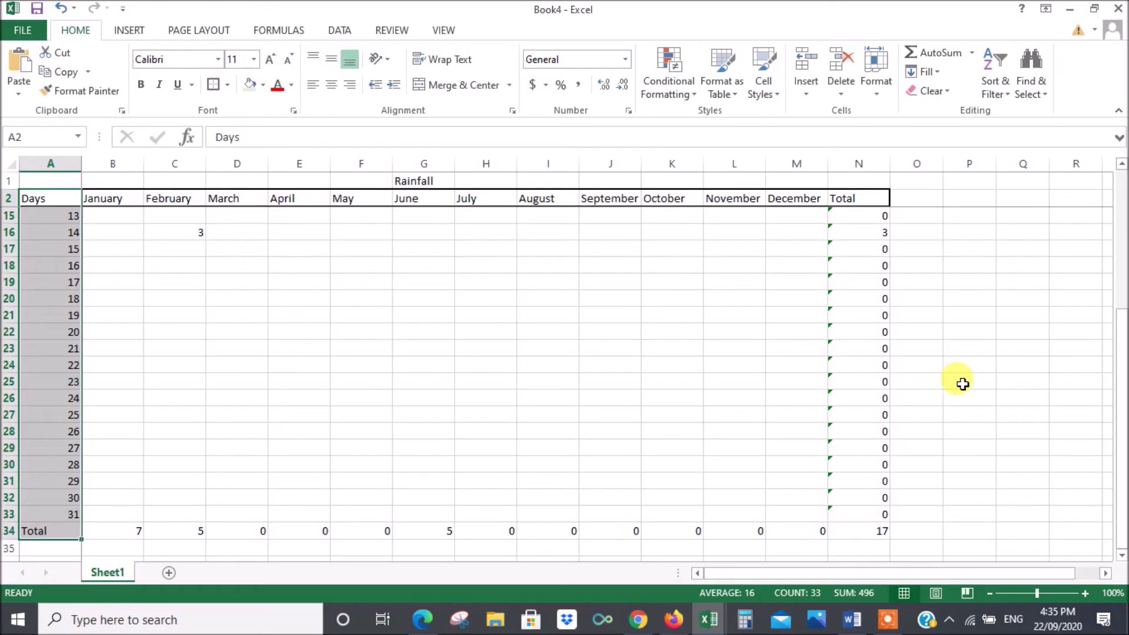
Add thick box borders around the Total column N2:N34 and around the Total row A34:N34.
{"action": "left_click_drag", "start_coordinate": [869, 202], "coordinate": [859, 482]}
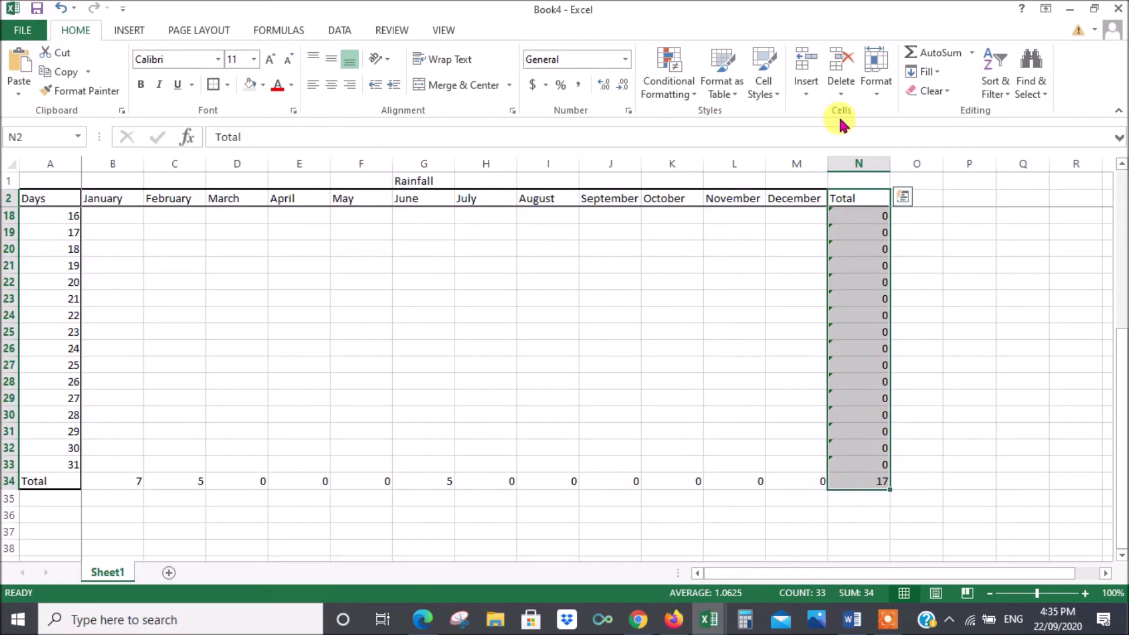
{"action": "left_click", "coordinate": [228, 85]}
{"action": "left_click", "coordinate": [254, 265]}
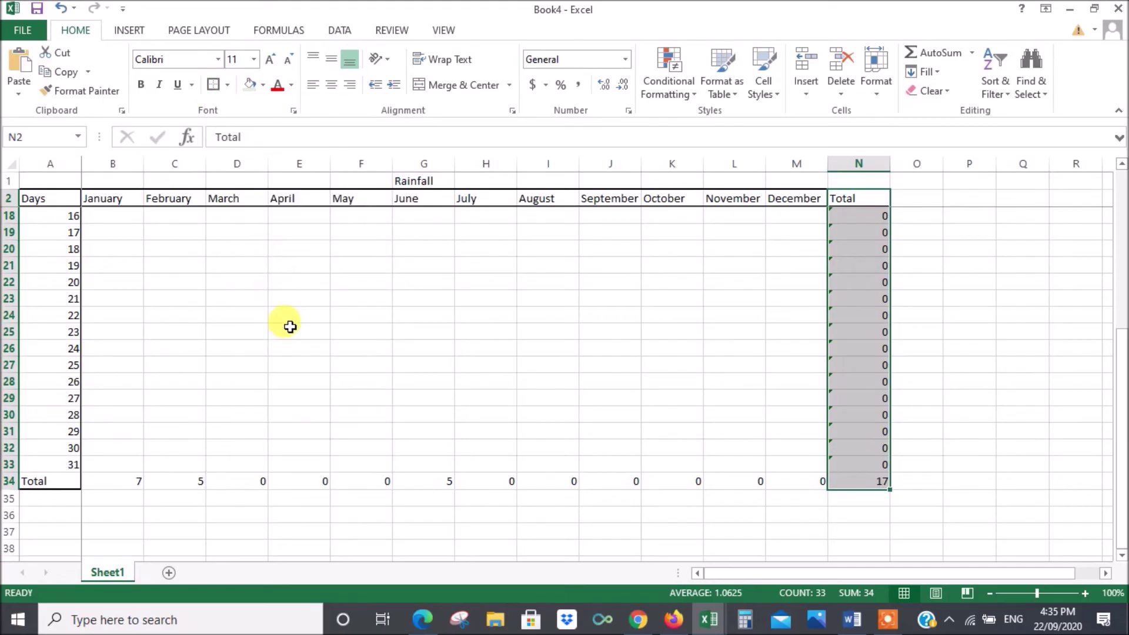
{"action": "left_click_drag", "start_coordinate": [74, 482], "coordinate": [870, 474]}
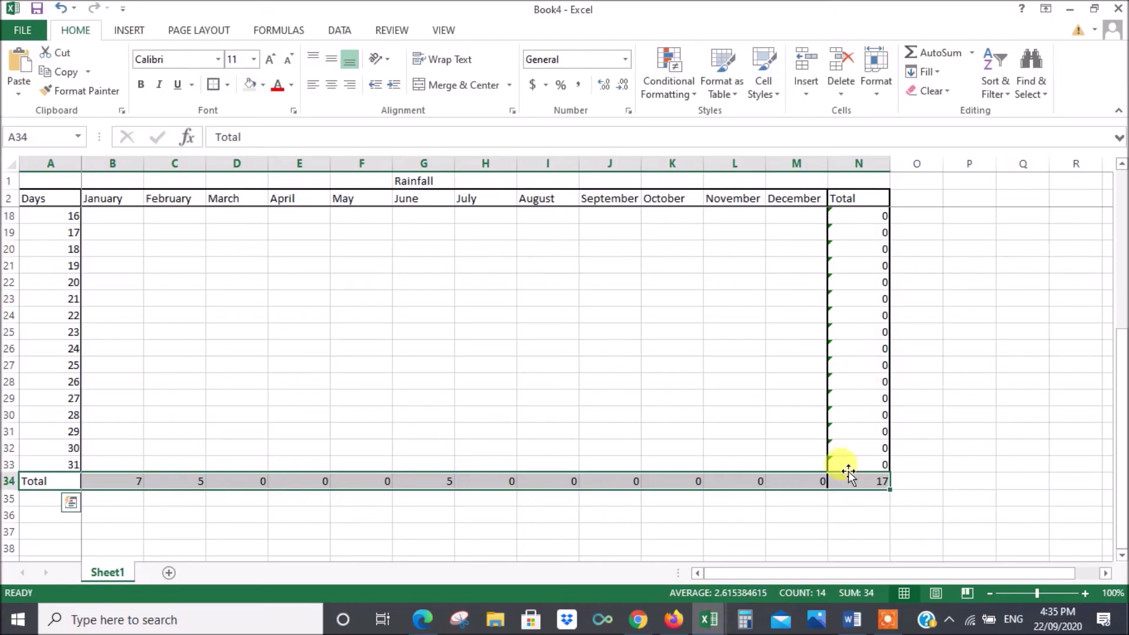
{"action": "left_click", "coordinate": [215, 84]}
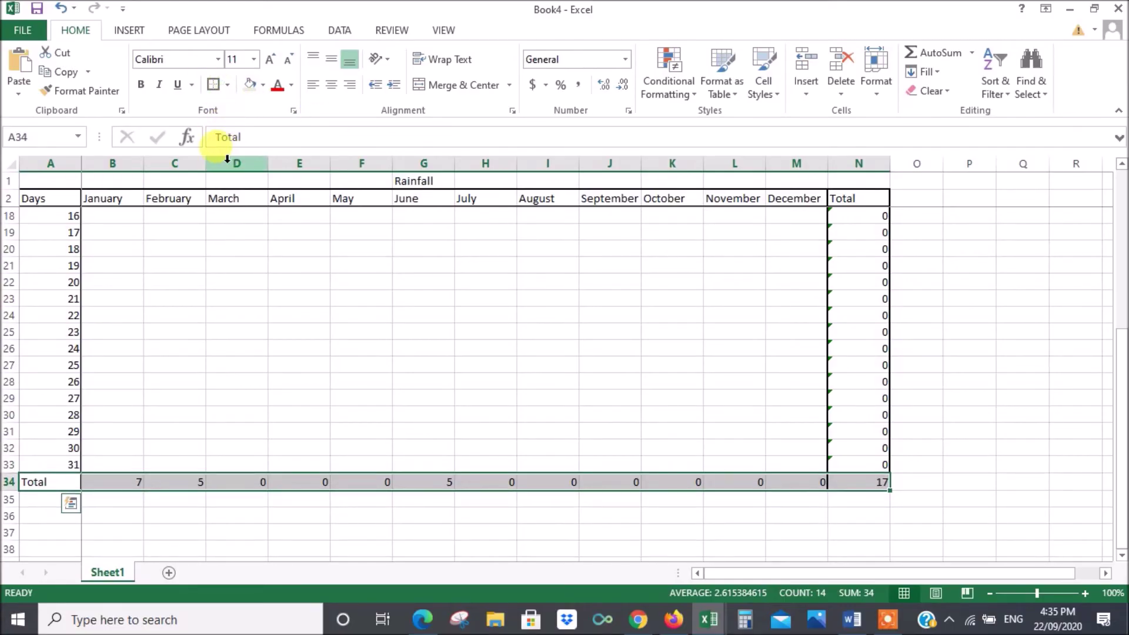
{"action": "left_click", "coordinate": [227, 84]}
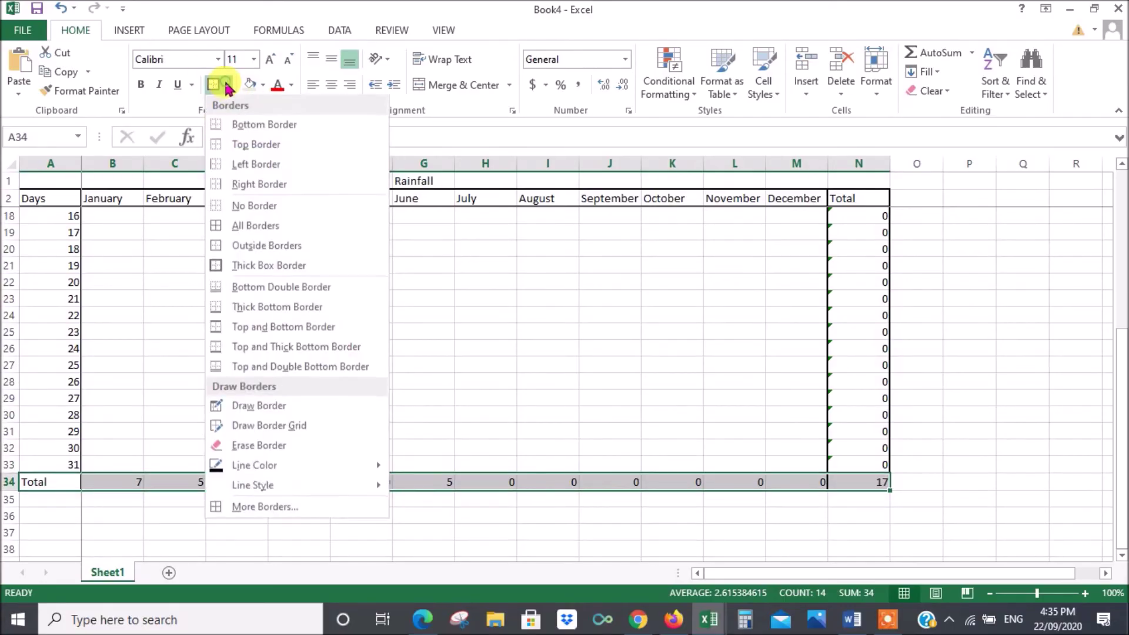
{"action": "left_click", "coordinate": [246, 265]}
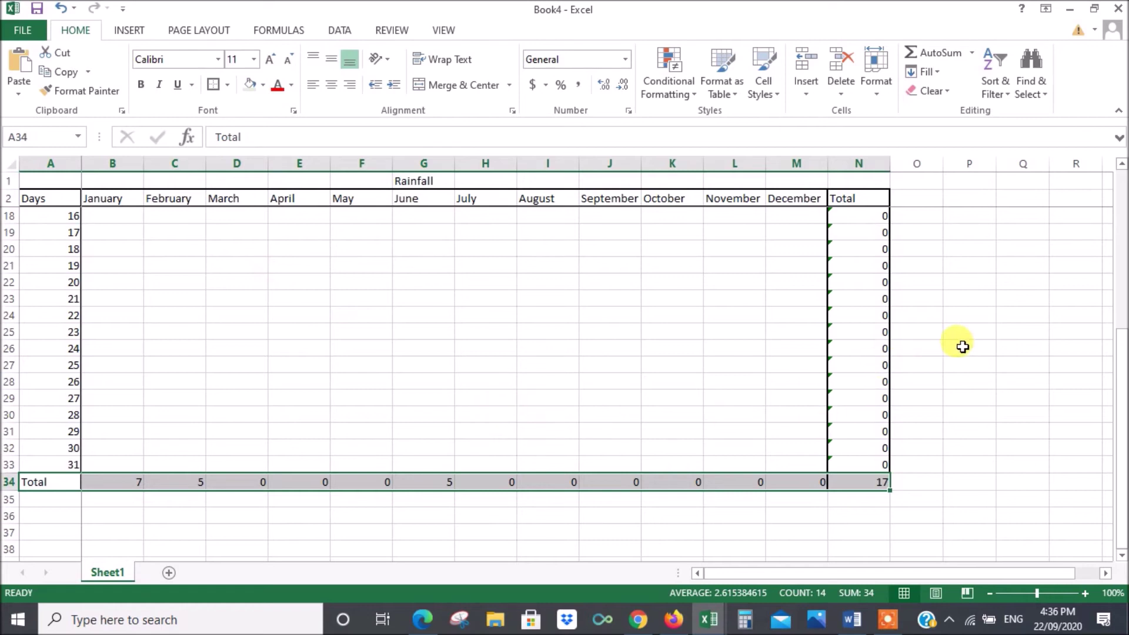
{"action": "scroll", "coordinate": [961, 346], "scroll_direction": "up", "scroll_amount": 5}
{"action": "scroll", "coordinate": [977, 311], "scroll_direction": "down", "scroll_amount": 9}
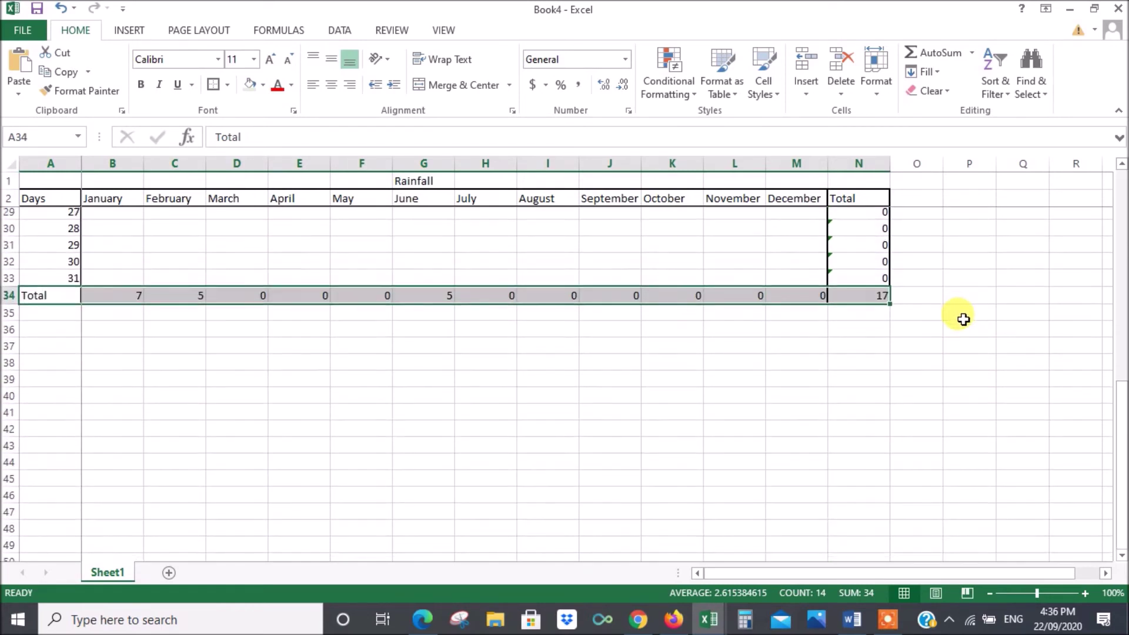
{"action": "scroll", "coordinate": [962, 319], "scroll_direction": "up", "scroll_amount": 9}
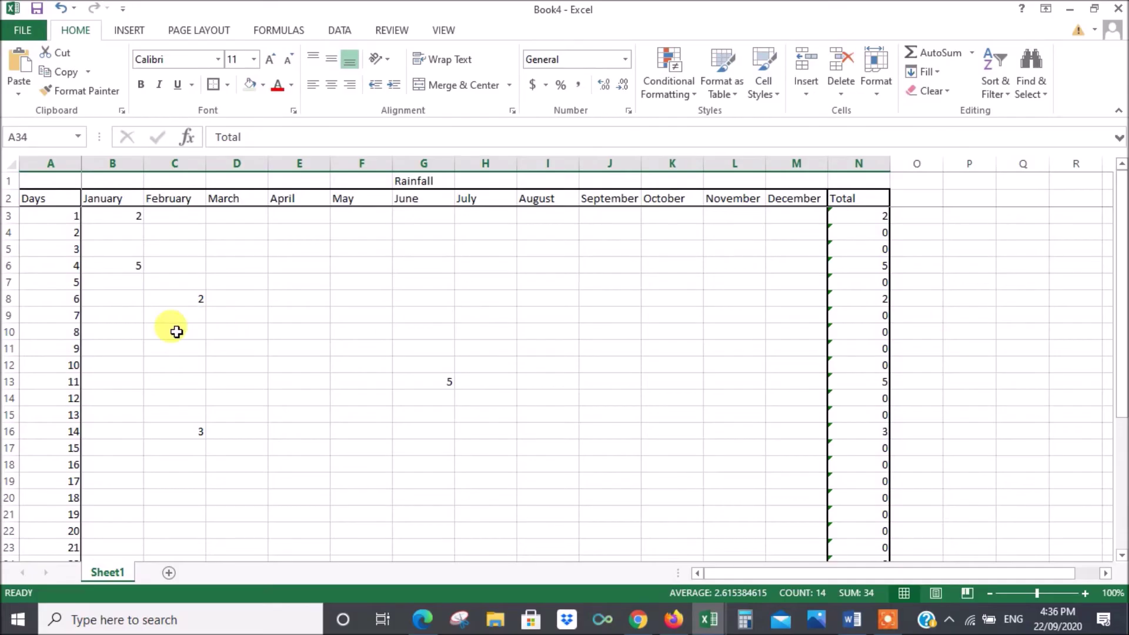
Fill the heading row A2:N2 and the Days column A2:A33 with light blue.
{"action": "left_click_drag", "start_coordinate": [47, 198], "coordinate": [840, 198]}
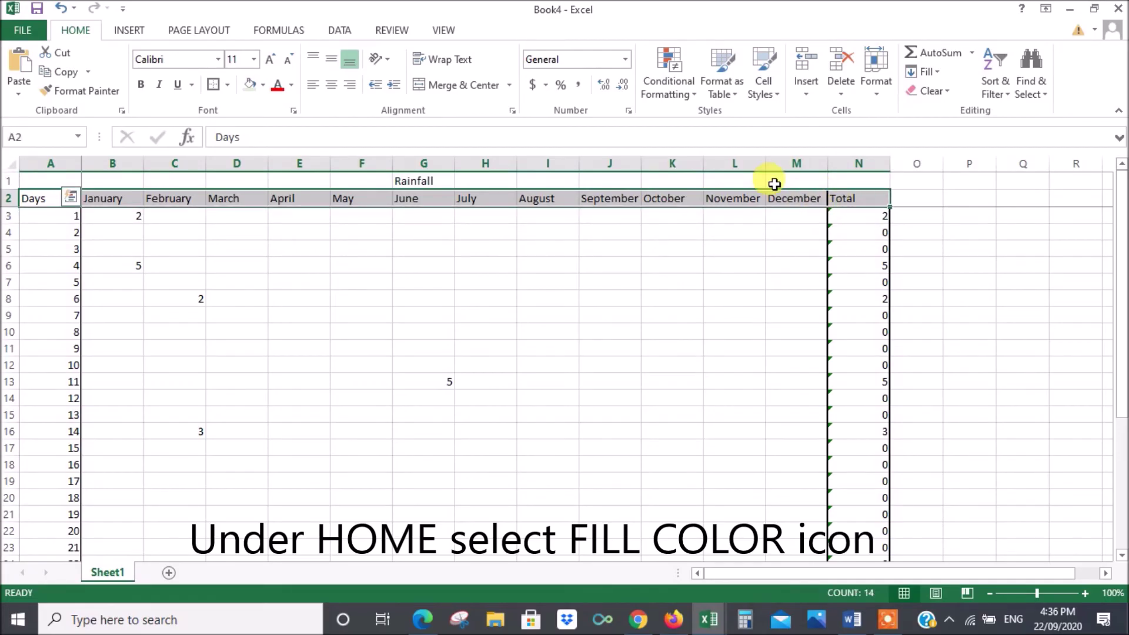
{"action": "left_click", "coordinate": [264, 86]}
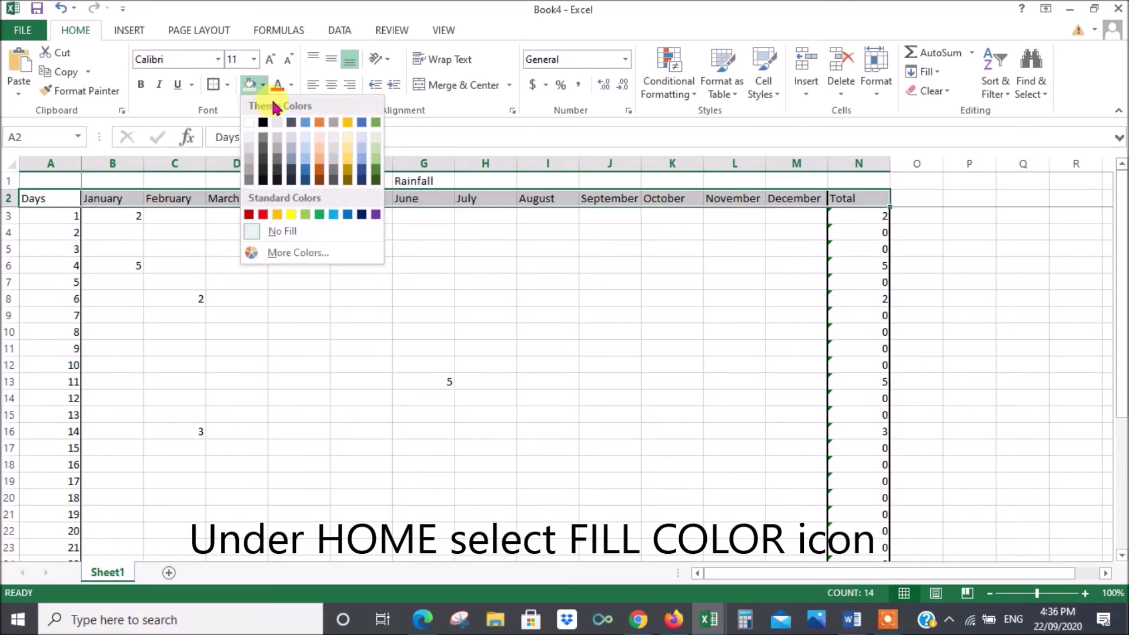
{"action": "left_click", "coordinate": [306, 154]}
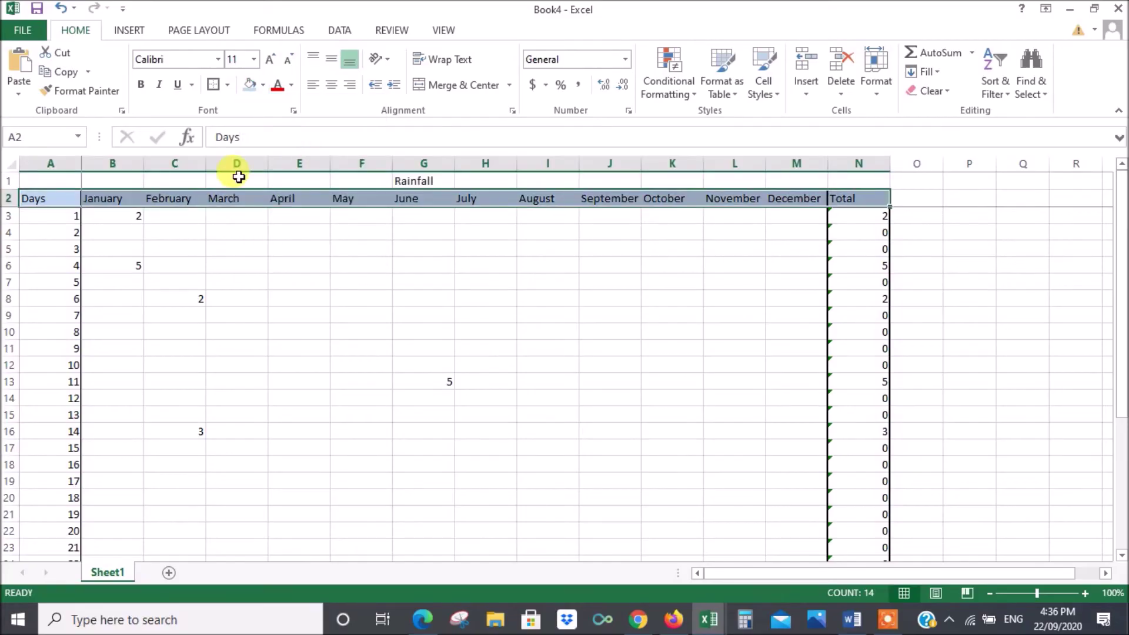
{"action": "left_click_drag", "start_coordinate": [51, 202], "coordinate": [42, 517]}
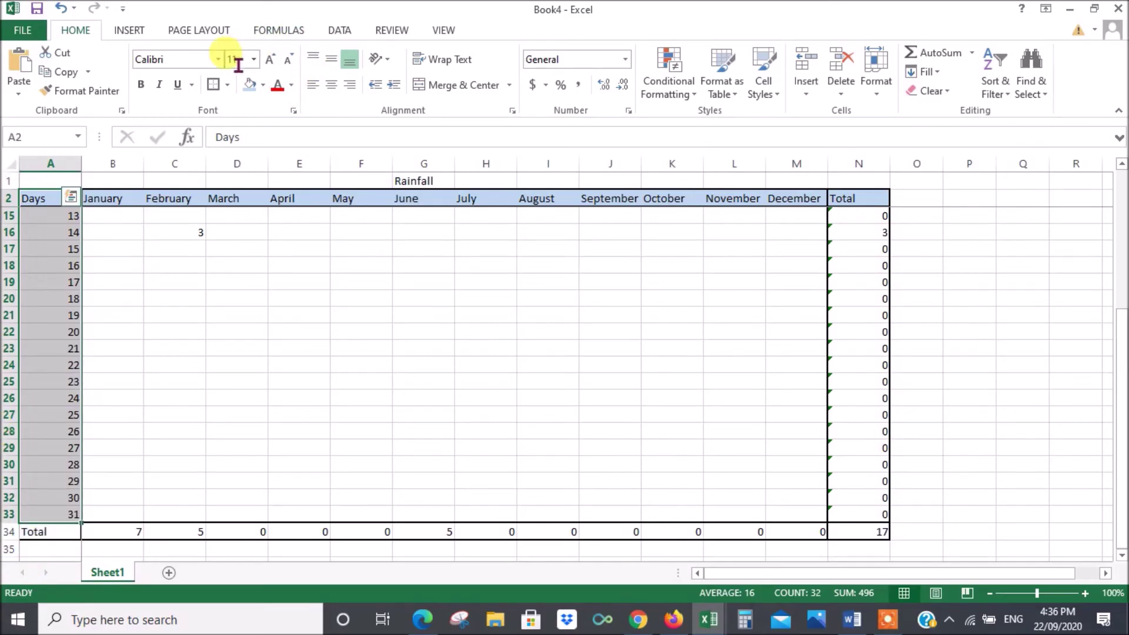
{"action": "left_click", "coordinate": [250, 85]}
Fill the Total row A34:N34 and the Total column cells N14:N34 with the same light blue.
{"action": "left_click_drag", "start_coordinate": [50, 532], "coordinate": [849, 534]}
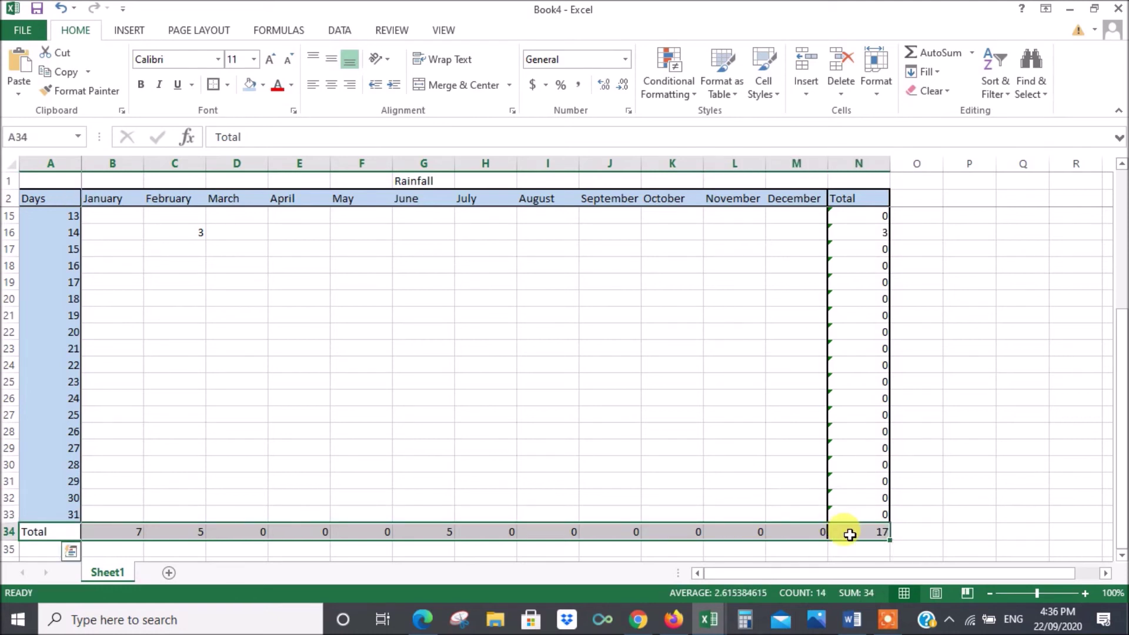
{"action": "left_click", "coordinate": [249, 84]}
{"action": "left_click_drag", "start_coordinate": [862, 529], "coordinate": [856, 209]}
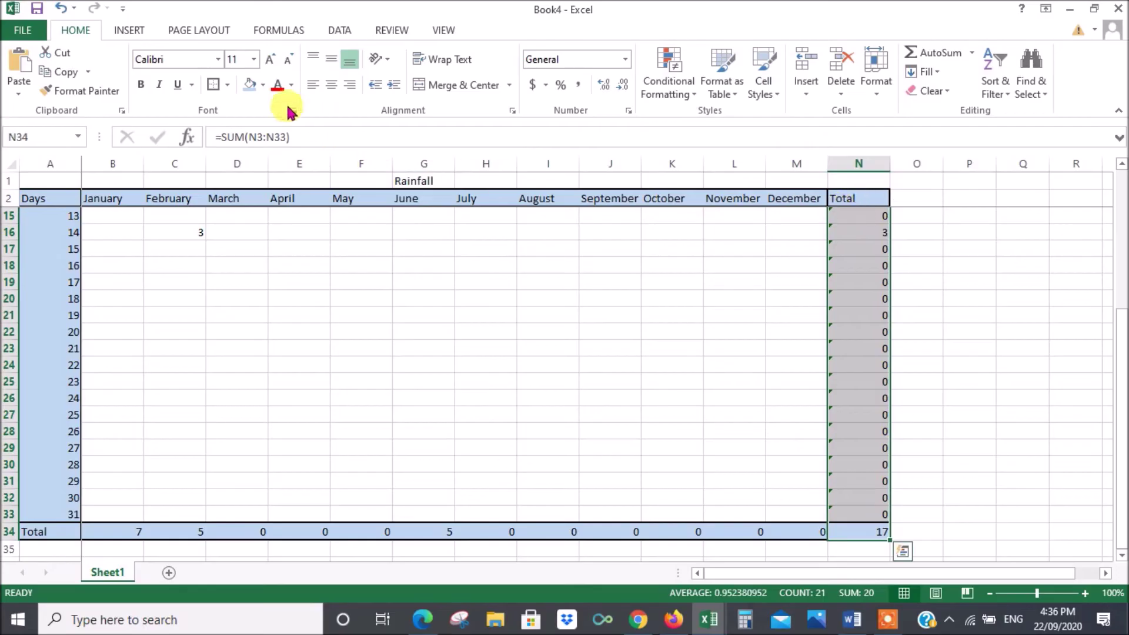
{"action": "left_click", "coordinate": [249, 84]}
{"action": "scroll", "coordinate": [963, 350], "scroll_direction": "down", "scroll_amount": 2}
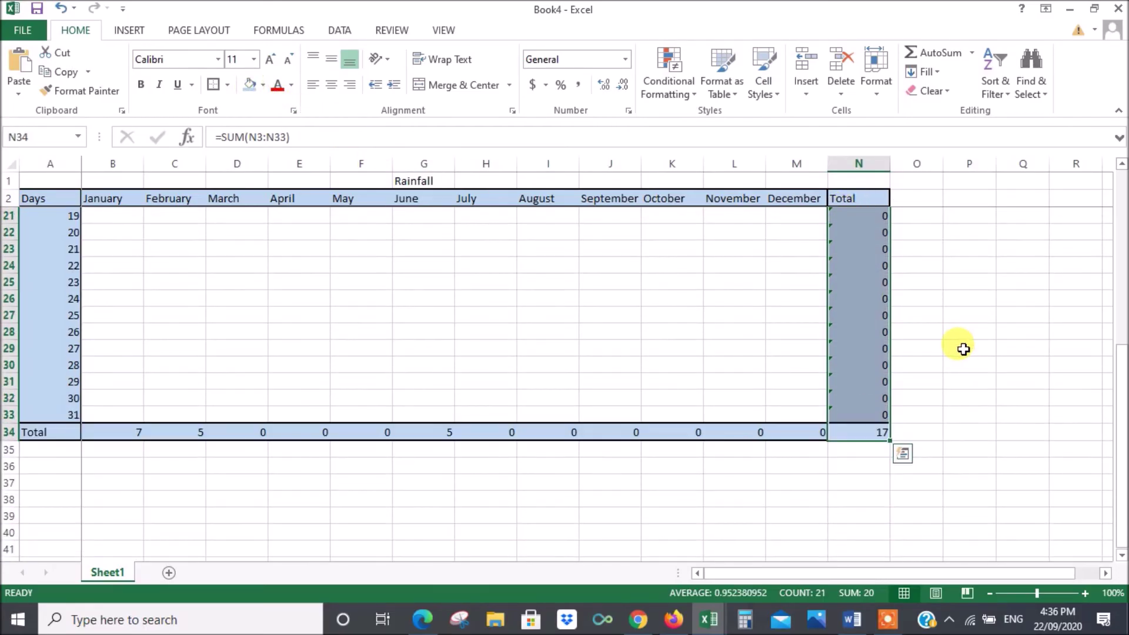
{"action": "scroll", "coordinate": [963, 349], "scroll_direction": "up", "scroll_amount": 5}
{"action": "scroll", "coordinate": [958, 335], "scroll_direction": "down", "scroll_amount": 4}
{"action": "scroll", "coordinate": [954, 330], "scroll_direction": "down", "scroll_amount": 2}
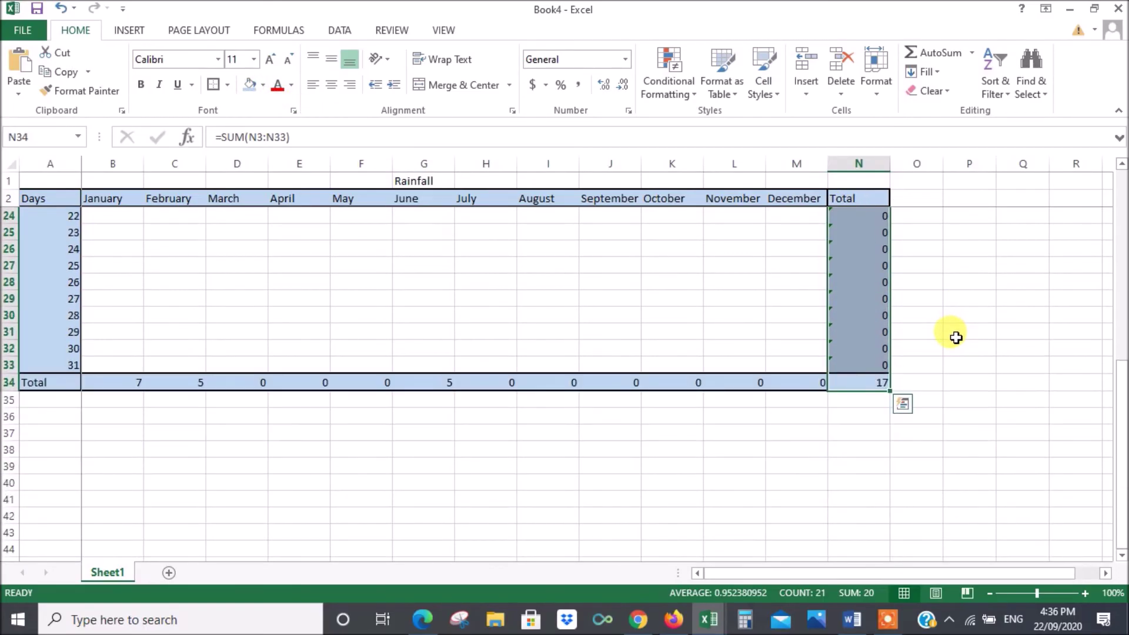
{"action": "scroll", "coordinate": [955, 335], "scroll_direction": "up", "scroll_amount": 5}
{"action": "scroll", "coordinate": [952, 331], "scroll_direction": "up", "scroll_amount": 2}
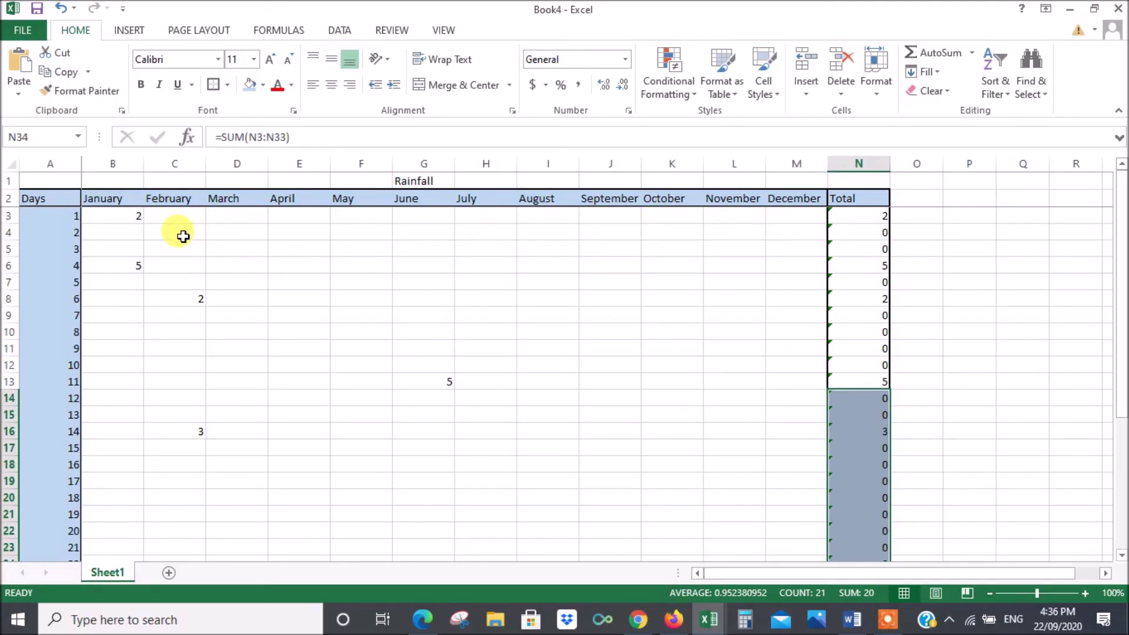
Fill the day 2 row from January to December, B4:M4, with light orange.
{"action": "left_click", "coordinate": [265, 85]}
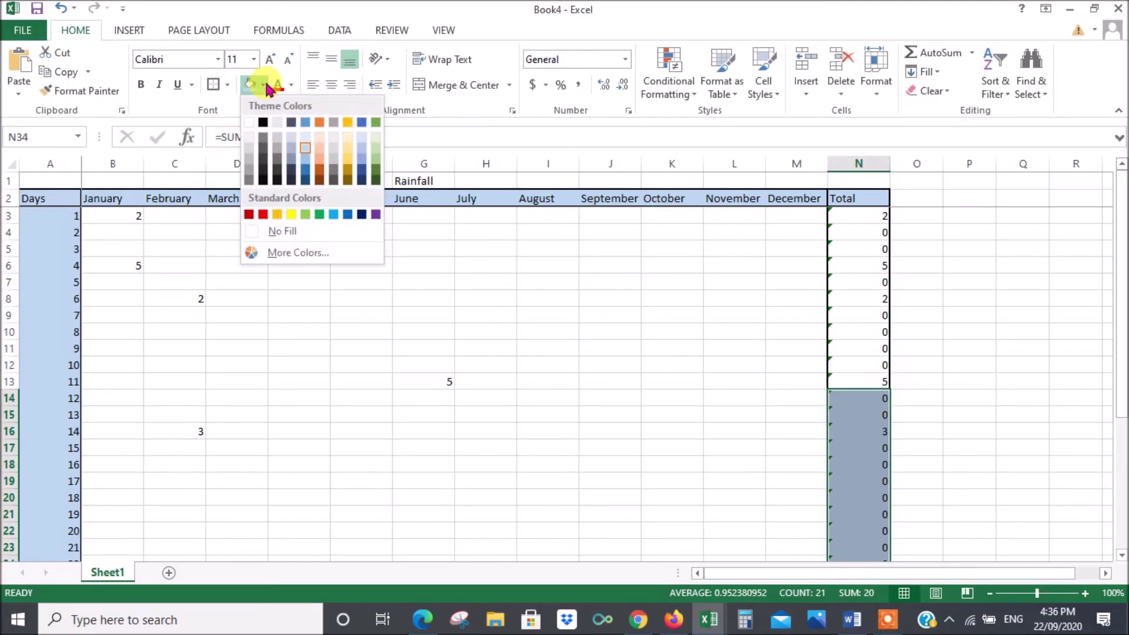
{"action": "left_click", "coordinate": [109, 234]}
{"action": "left_click_drag", "start_coordinate": [109, 234], "coordinate": [811, 239]}
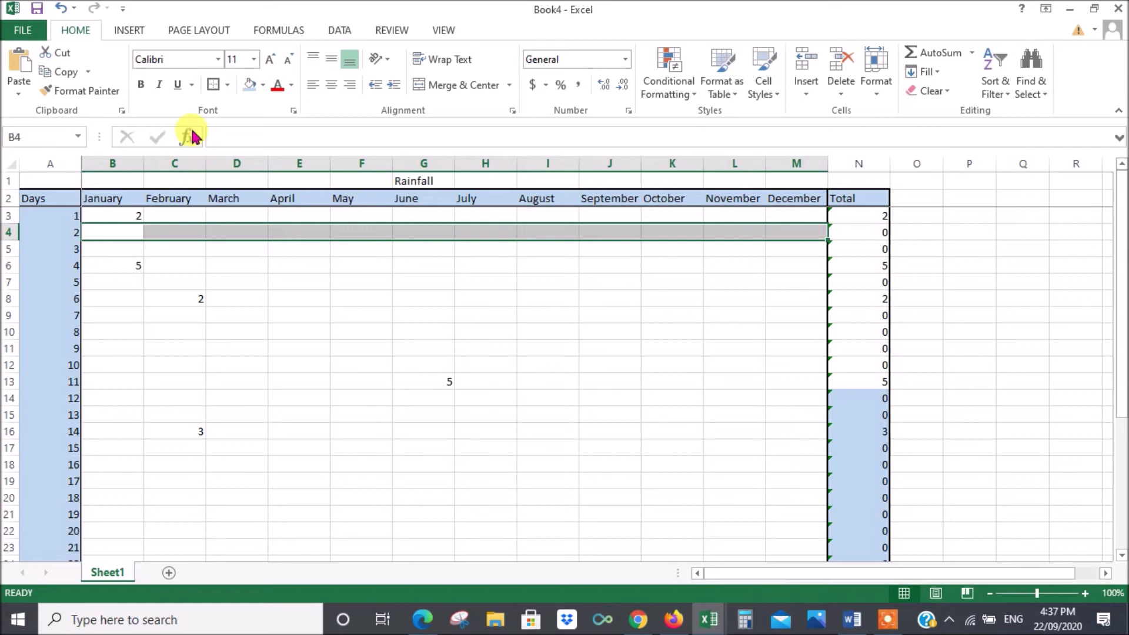
{"action": "left_click", "coordinate": [264, 86]}
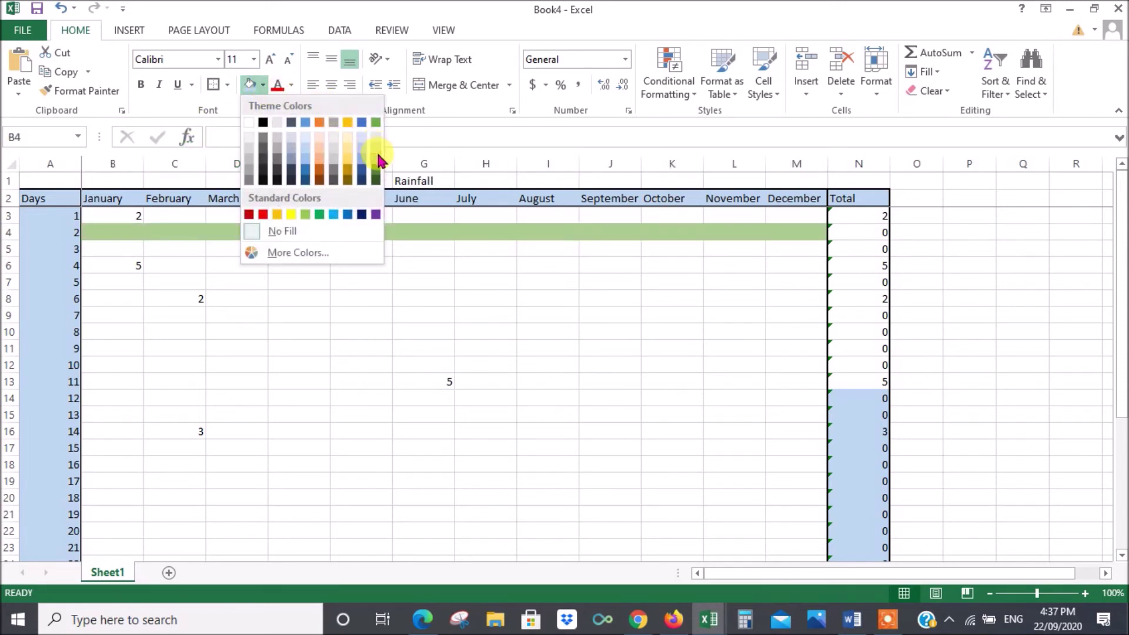
{"action": "left_click", "coordinate": [320, 148]}
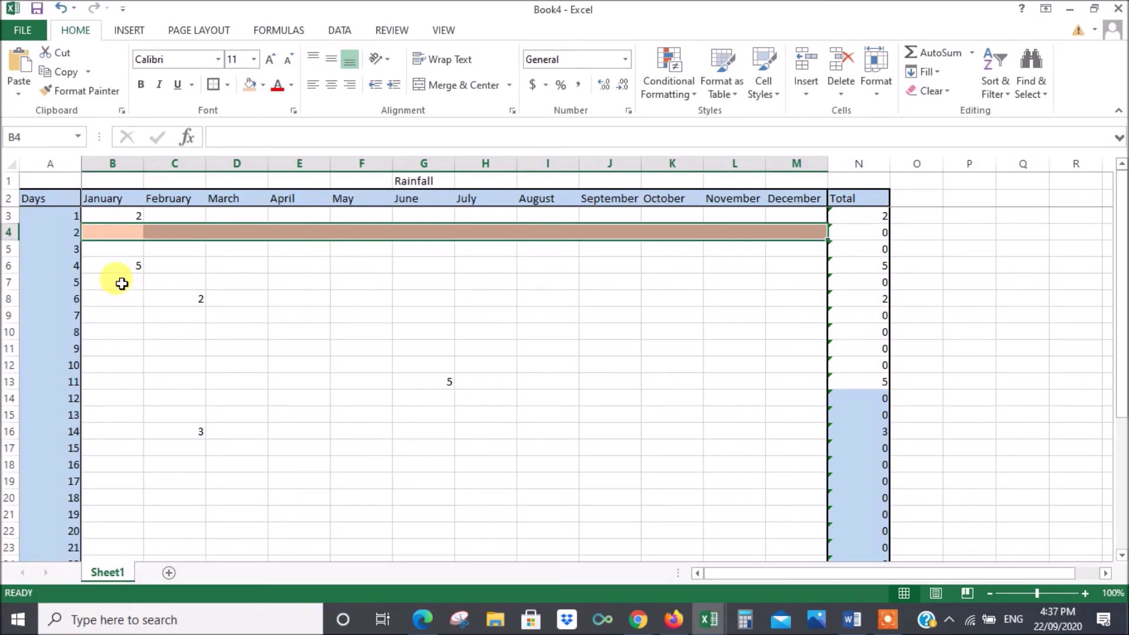
Apply the same light orange fill to the day 4 row B6:M6 and the day 6 row B8:M8.
{"action": "left_click_drag", "start_coordinate": [110, 269], "coordinate": [770, 264]}
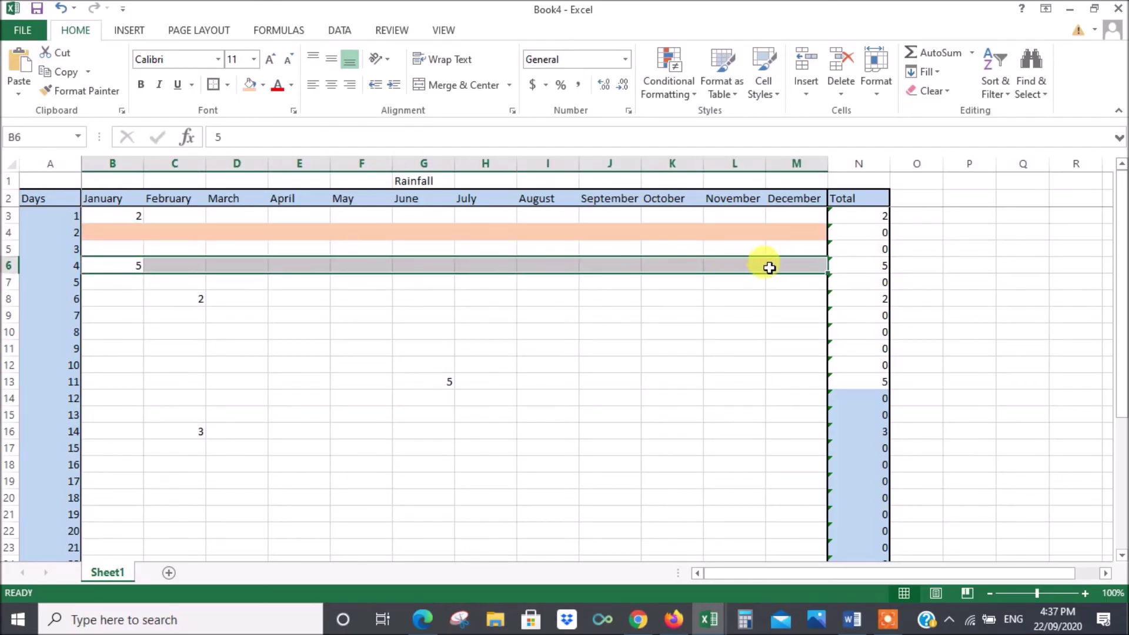
{"action": "left_click", "coordinate": [251, 88]}
{"action": "left_click_drag", "start_coordinate": [107, 304], "coordinate": [782, 299]}
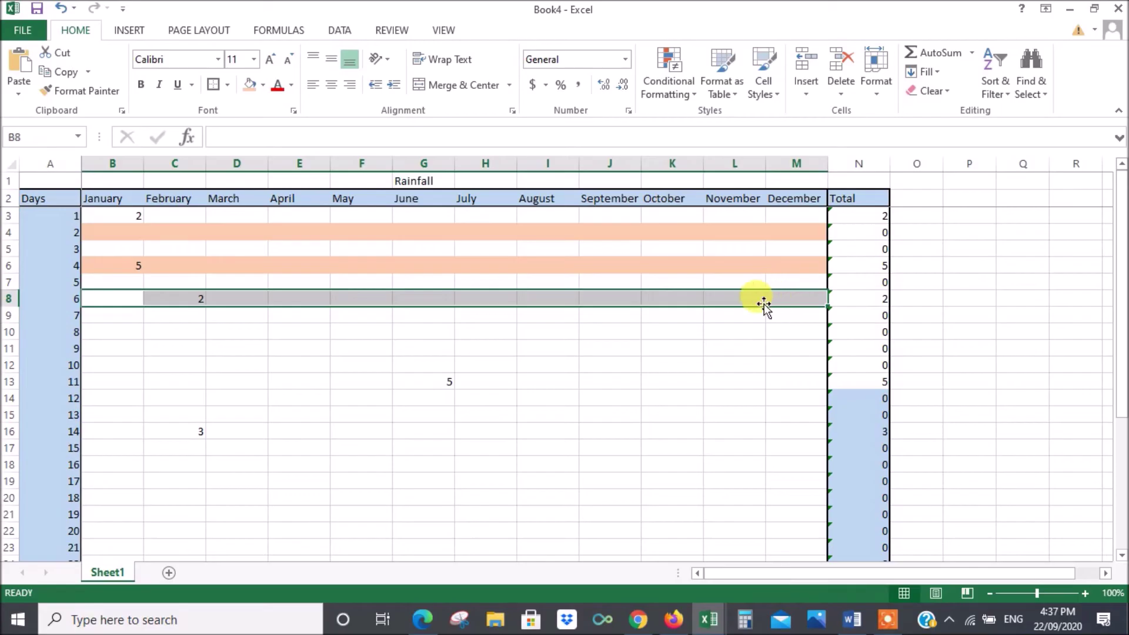
{"action": "left_click", "coordinate": [249, 86]}
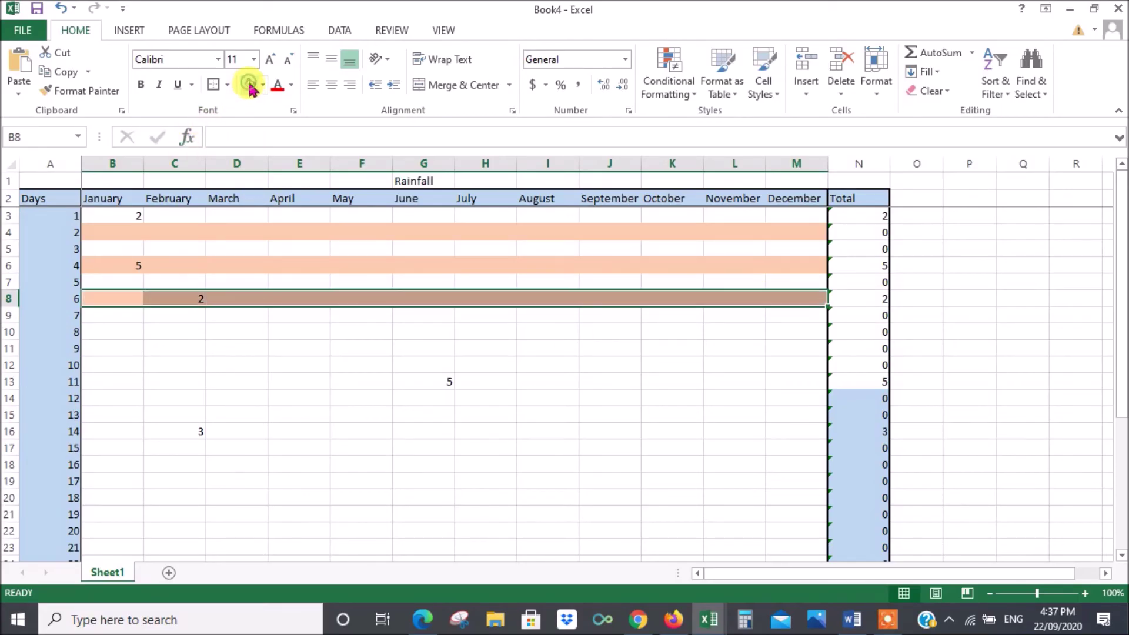
Enter 10 as the June rainfall for day 4 in cell G6.
{"action": "left_click_drag", "start_coordinate": [1031, 391], "coordinate": [1026, 415]}
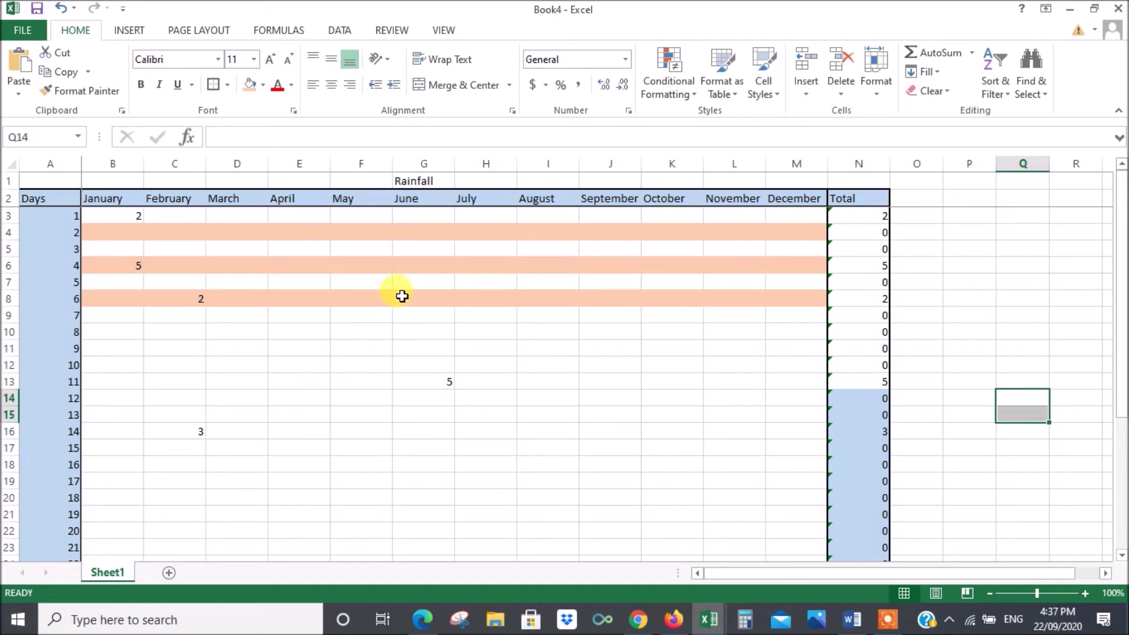
{"action": "left_click", "coordinate": [424, 265]}
{"action": "type", "text": "10"}
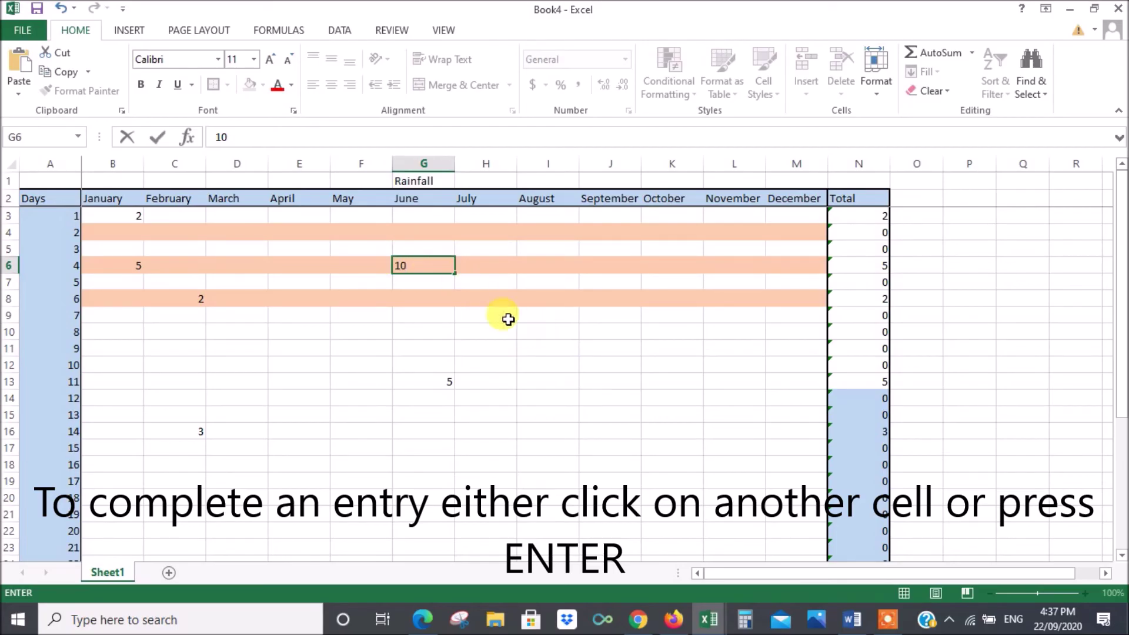
{"action": "left_click", "coordinate": [611, 348]}
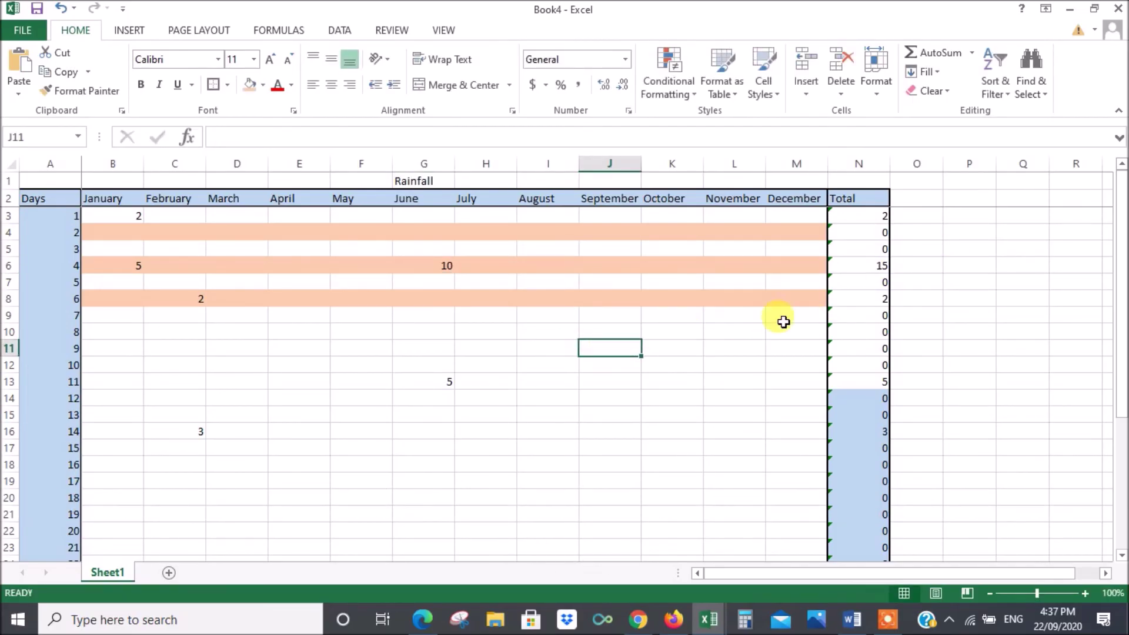
Examine the monthly totals in row 34, the daily totals in column N and the grand total in N34.
{"action": "scroll", "coordinate": [488, 317], "scroll_direction": "down", "scroll_amount": 5}
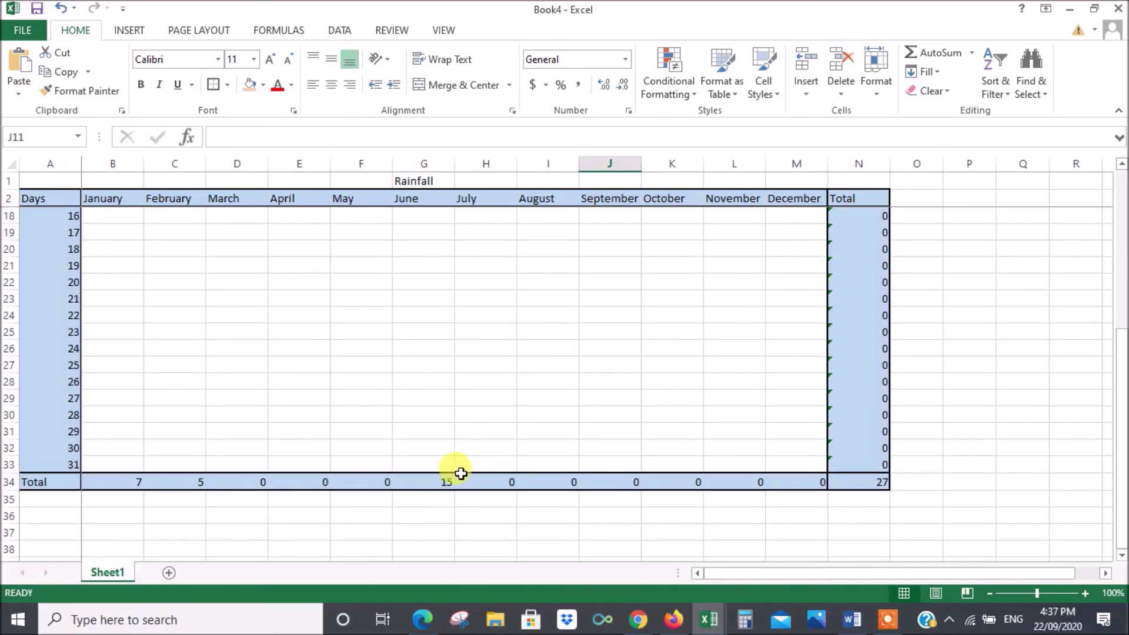
{"action": "scroll", "coordinate": [546, 319], "scroll_direction": "up", "scroll_amount": 5}
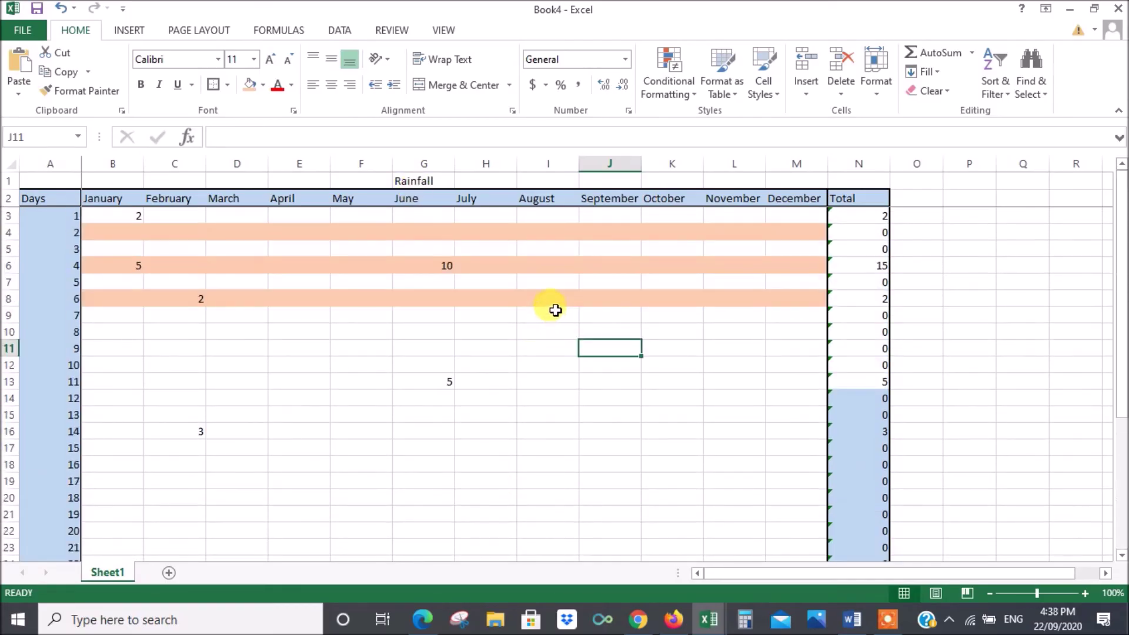
{"action": "scroll", "coordinate": [542, 302], "scroll_direction": "down", "scroll_amount": 4}
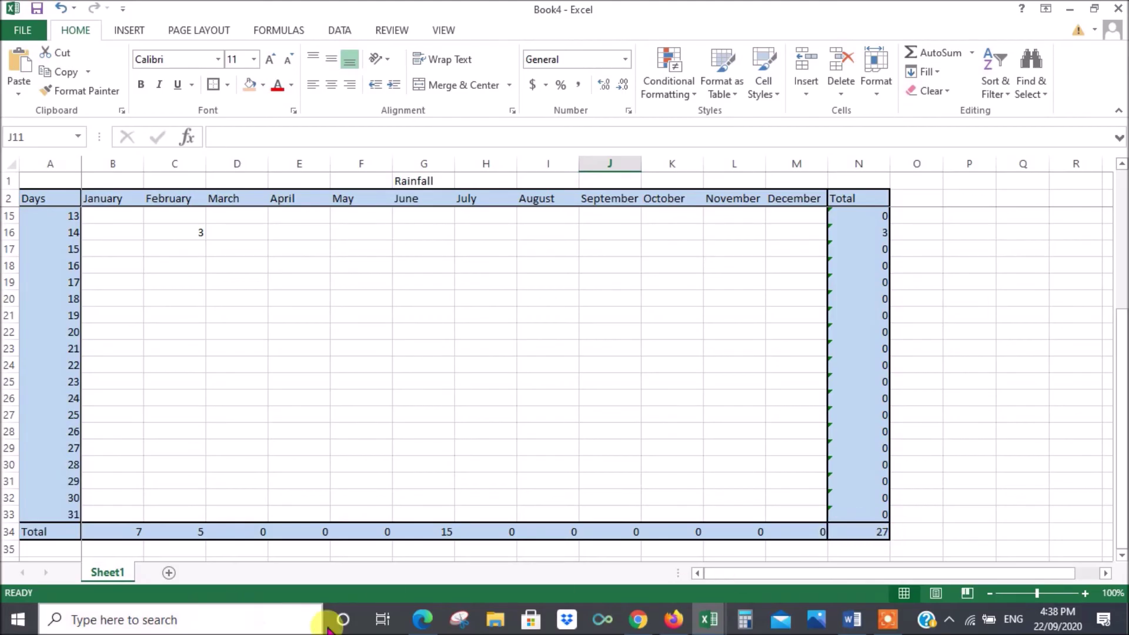
{"action": "scroll", "coordinate": [985, 362], "scroll_direction": "up", "scroll_amount": 4}
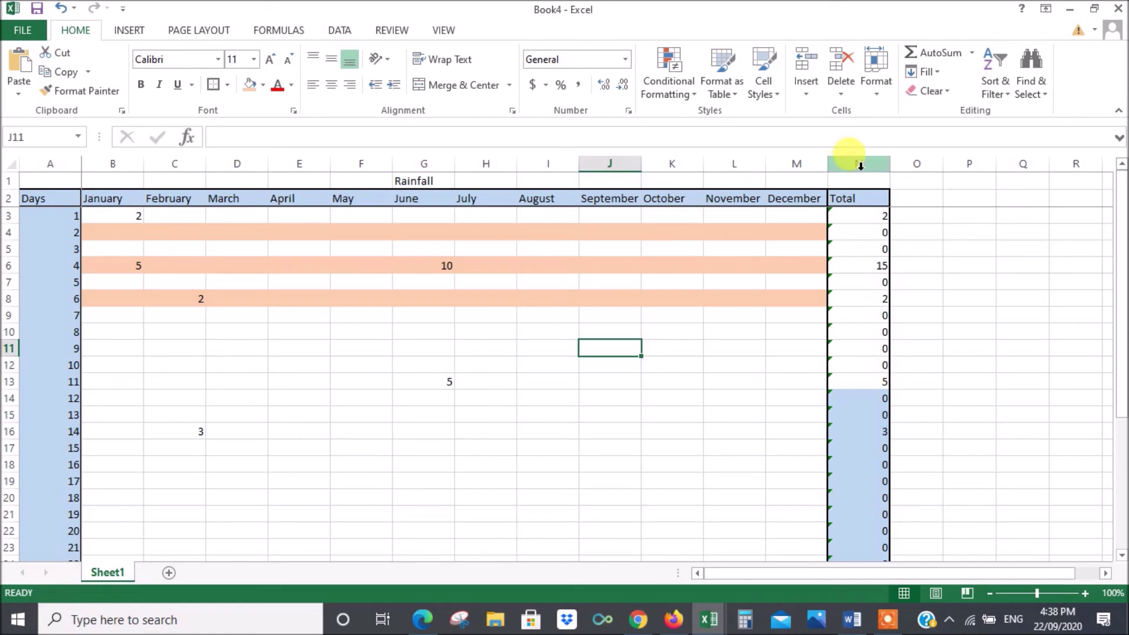
{"action": "scroll", "coordinate": [920, 367], "scroll_direction": "down", "scroll_amount": 6}
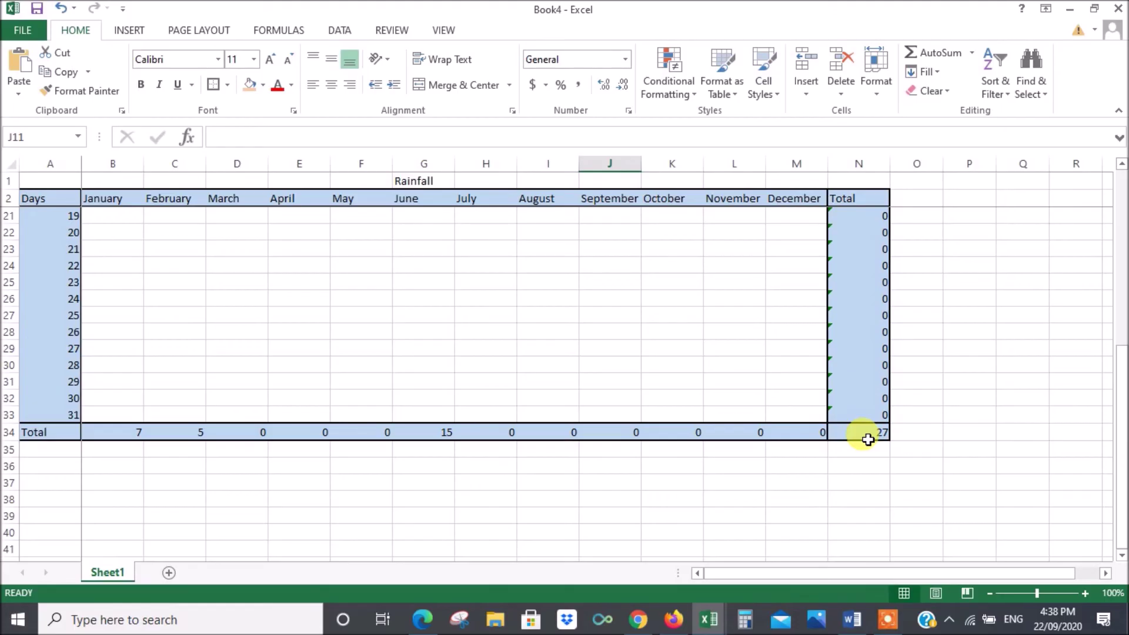
{"action": "scroll", "coordinate": [603, 348], "scroll_direction": "up", "scroll_amount": 6}
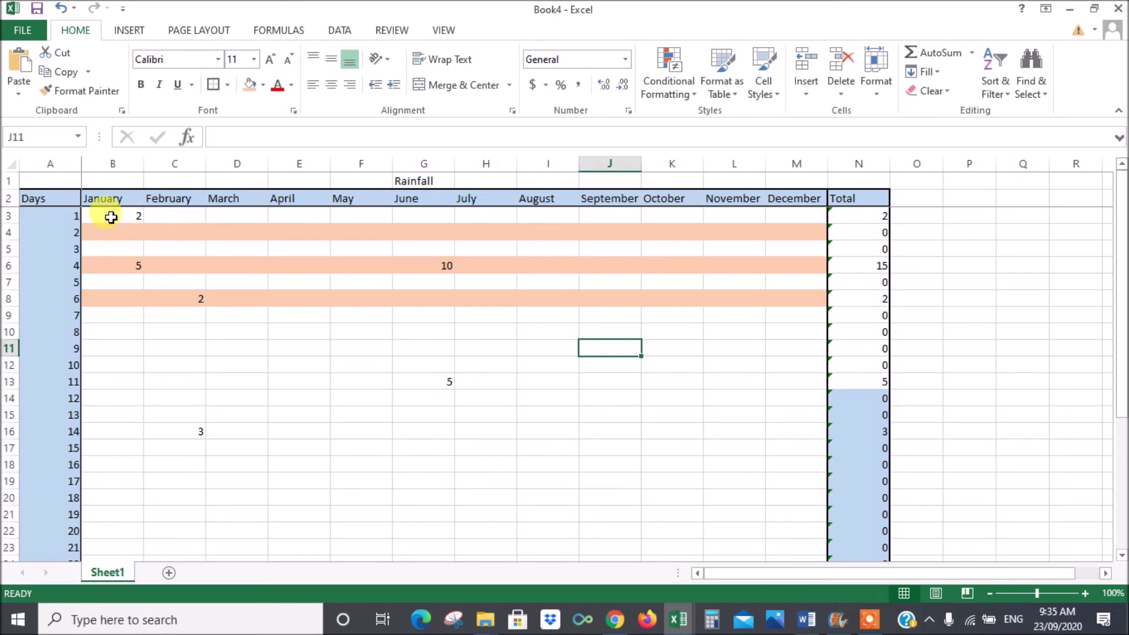
Format all data and daily total cells, B3:N33, as Currency with the $ symbol and two decimal places.
{"action": "left_click_drag", "start_coordinate": [110, 216], "coordinate": [844, 516]}
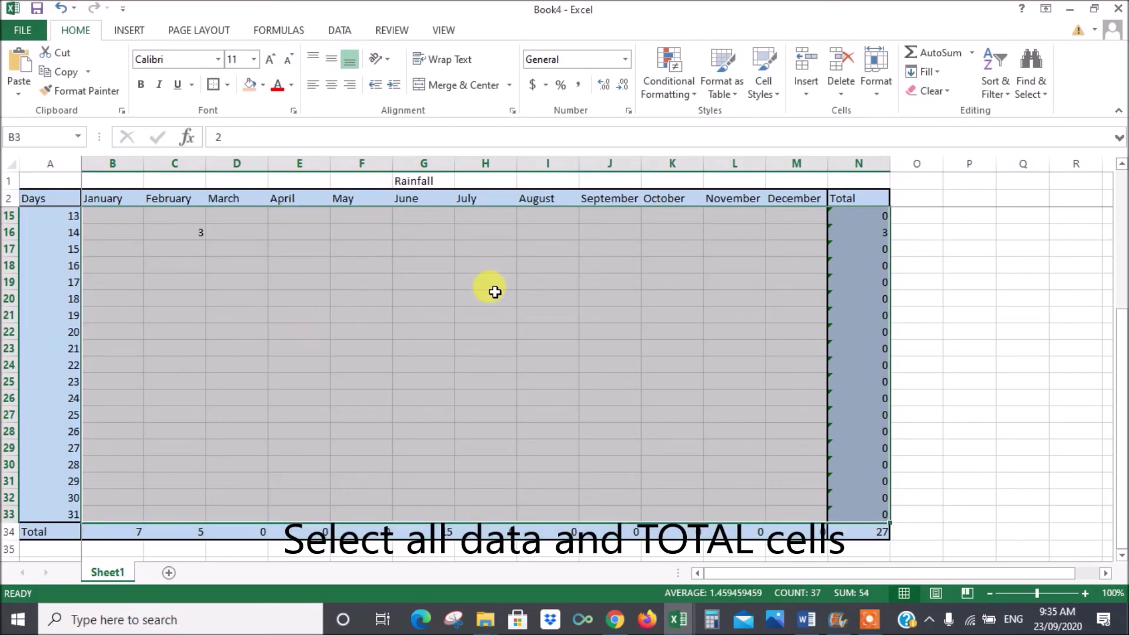
{"action": "left_click", "coordinate": [882, 72]}
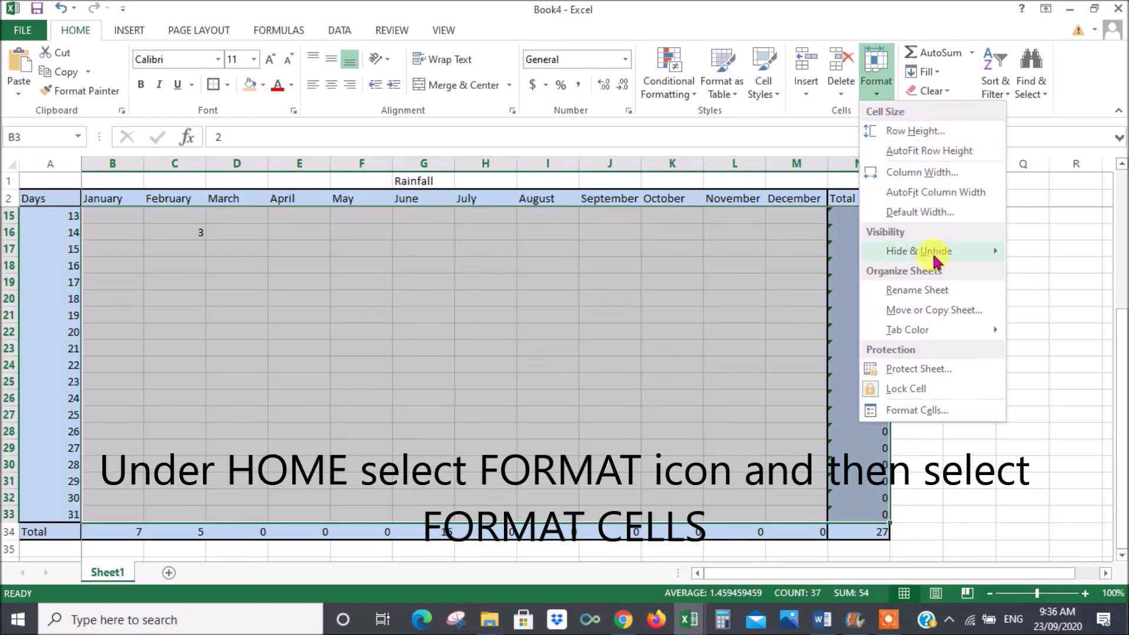
{"action": "left_click", "coordinate": [930, 410]}
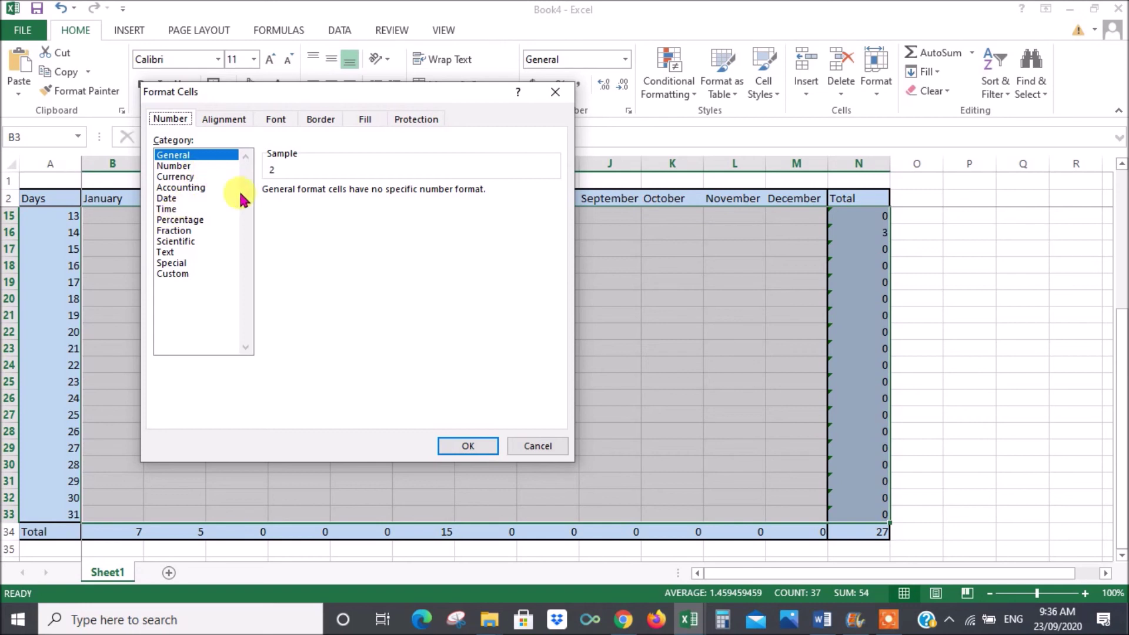
{"action": "left_click", "coordinate": [174, 177]}
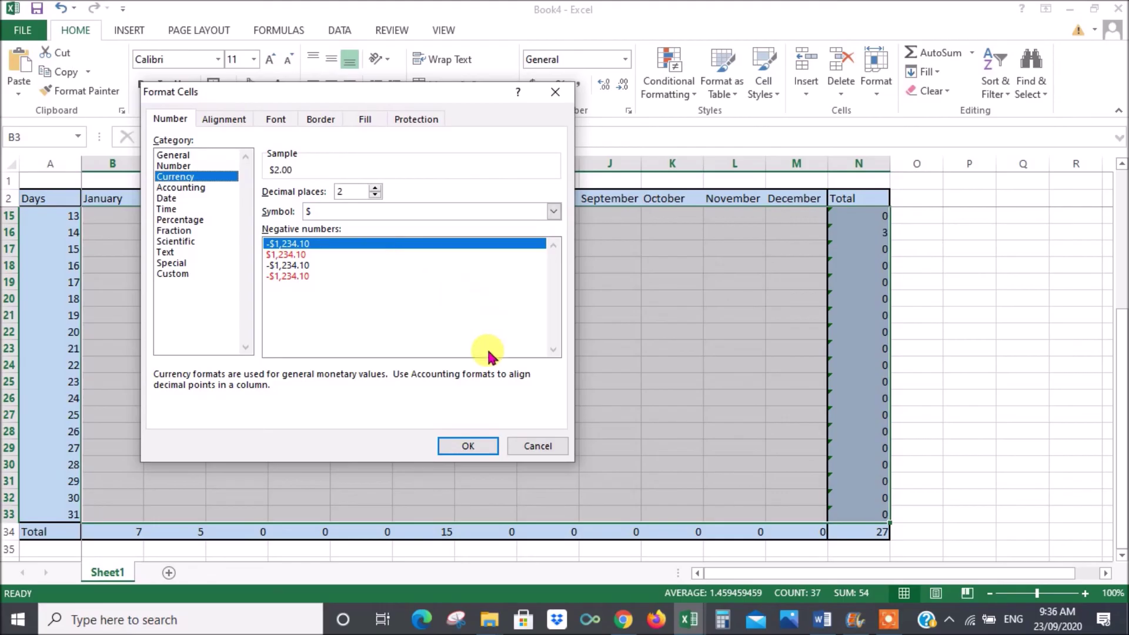
{"action": "left_click", "coordinate": [481, 448]}
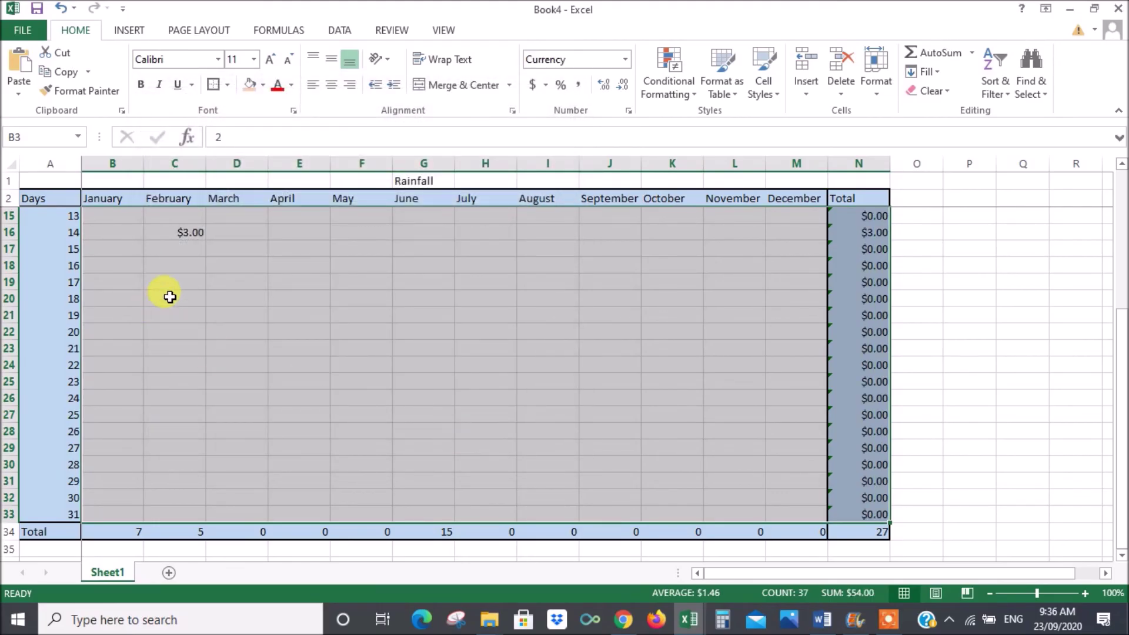
Change the format of B3:N33 to Number with two decimal places and the 1000 separator.
{"action": "scroll", "coordinate": [335, 287], "scroll_direction": "down", "scroll_amount": 2}
{"action": "scroll", "coordinate": [335, 287], "scroll_direction": "up", "scroll_amount": 5}
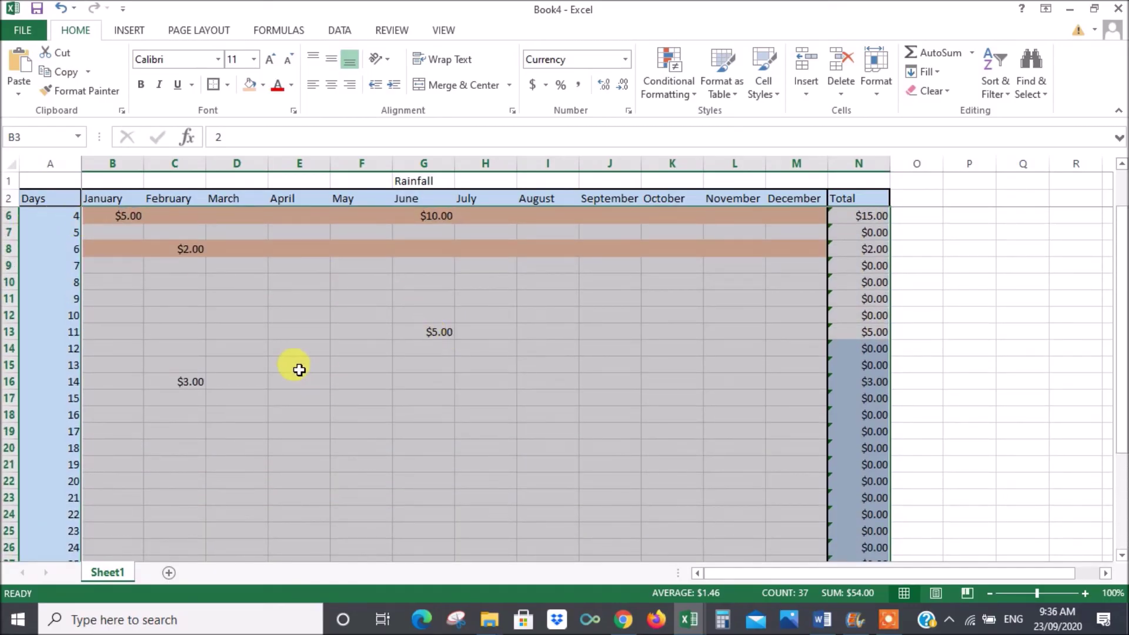
{"action": "scroll", "coordinate": [296, 366], "scroll_direction": "up", "scroll_amount": 1}
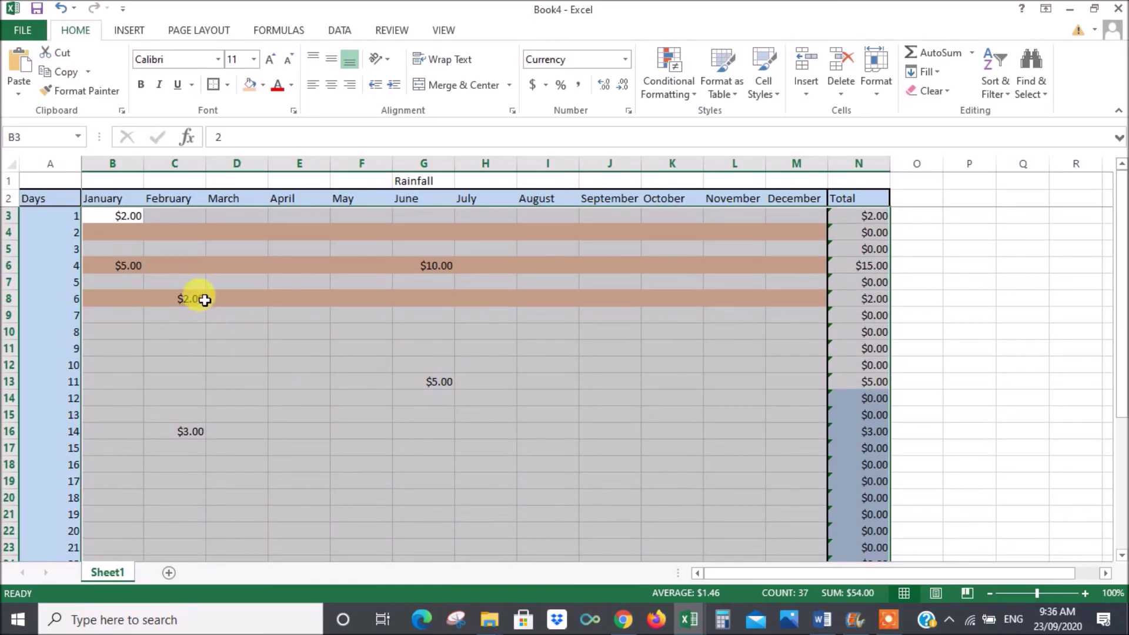
{"action": "scroll", "coordinate": [332, 338], "scroll_direction": "down", "scroll_amount": 3}
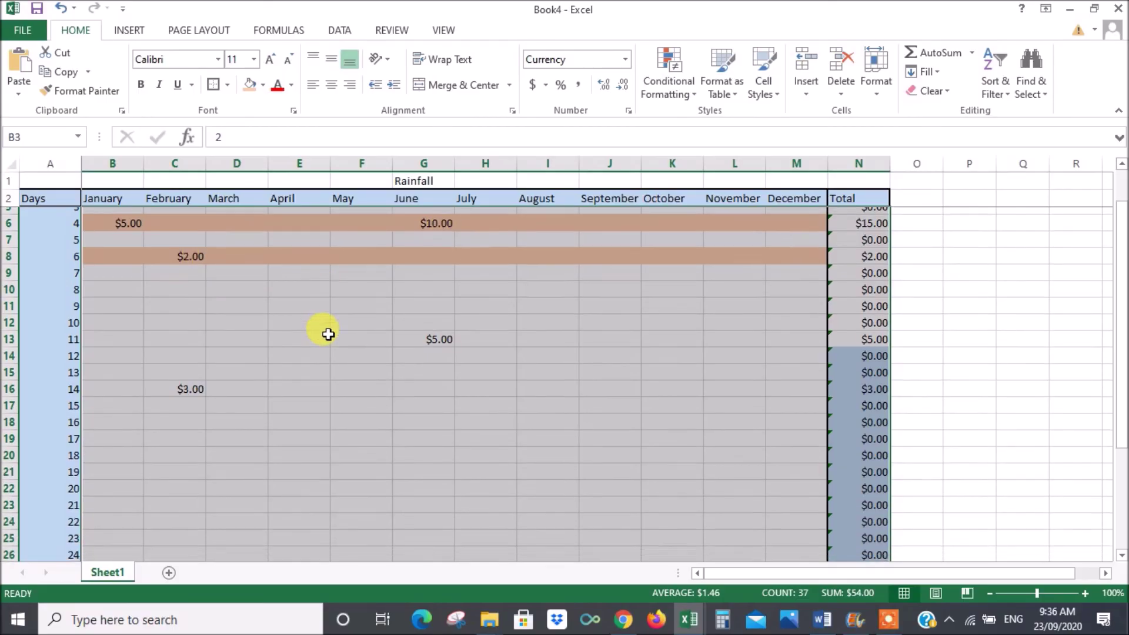
{"action": "scroll", "coordinate": [325, 331], "scroll_direction": "up", "scroll_amount": 2}
{"action": "scroll", "coordinate": [325, 329], "scroll_direction": "up", "scroll_amount": 1}
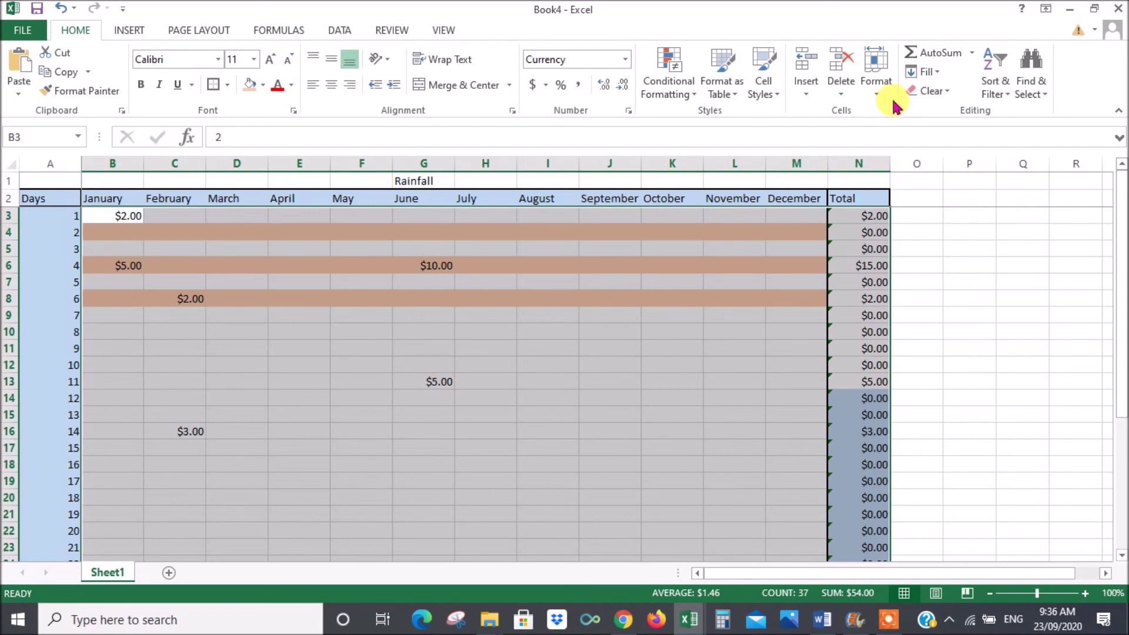
{"action": "left_click", "coordinate": [885, 76]}
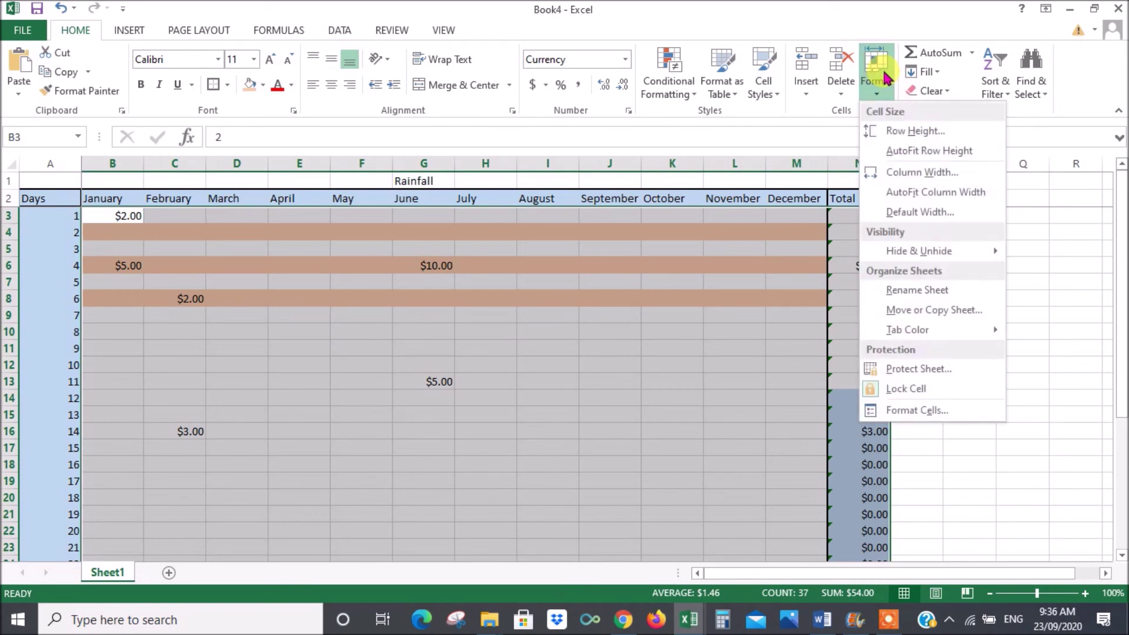
{"action": "left_click", "coordinate": [917, 411]}
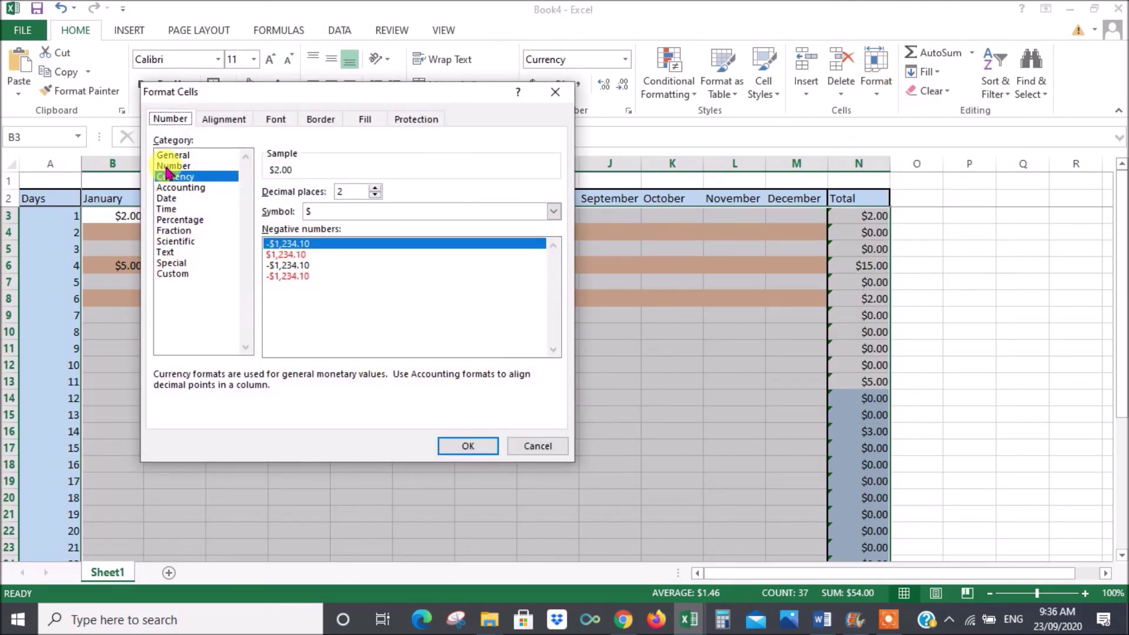
{"action": "left_click", "coordinate": [167, 167]}
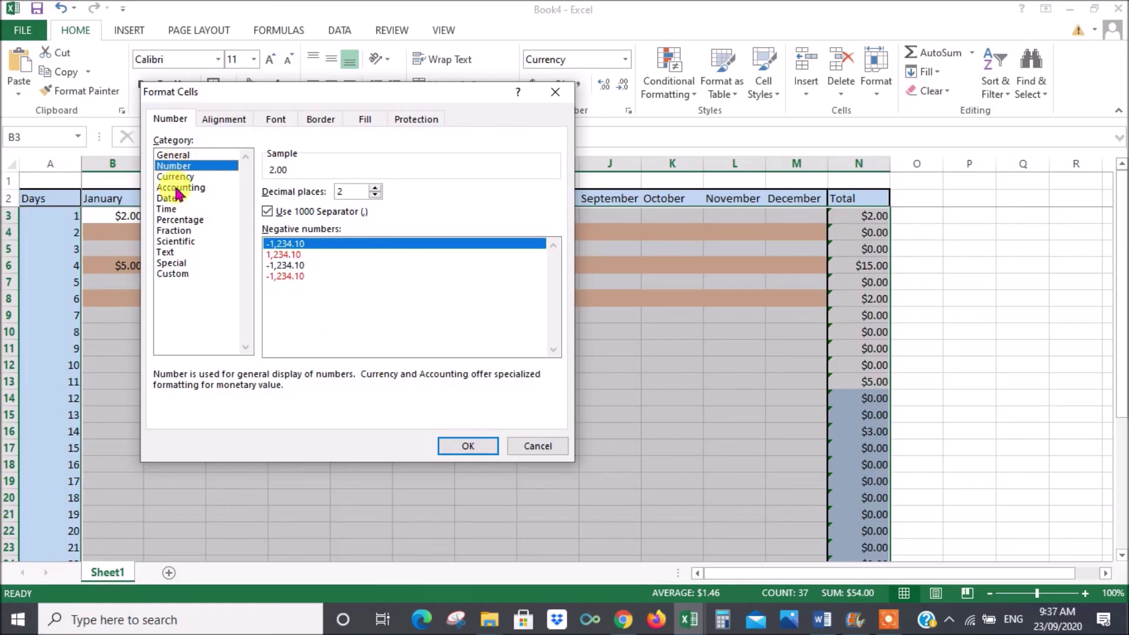
{"action": "left_click", "coordinate": [470, 446]}
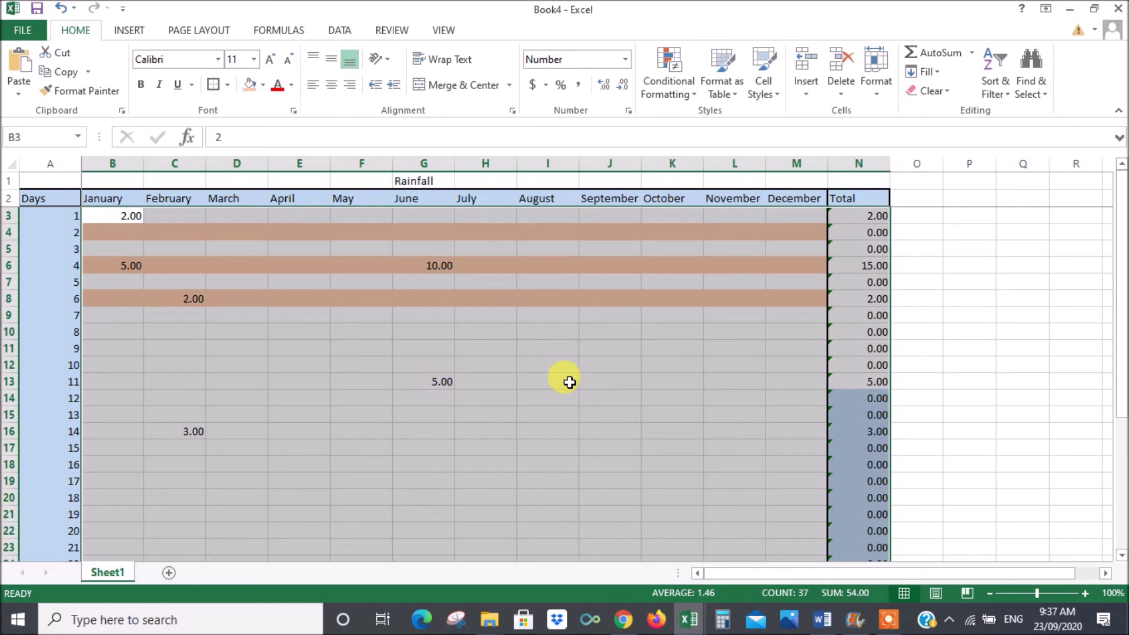
{"action": "left_click", "coordinate": [945, 299]}
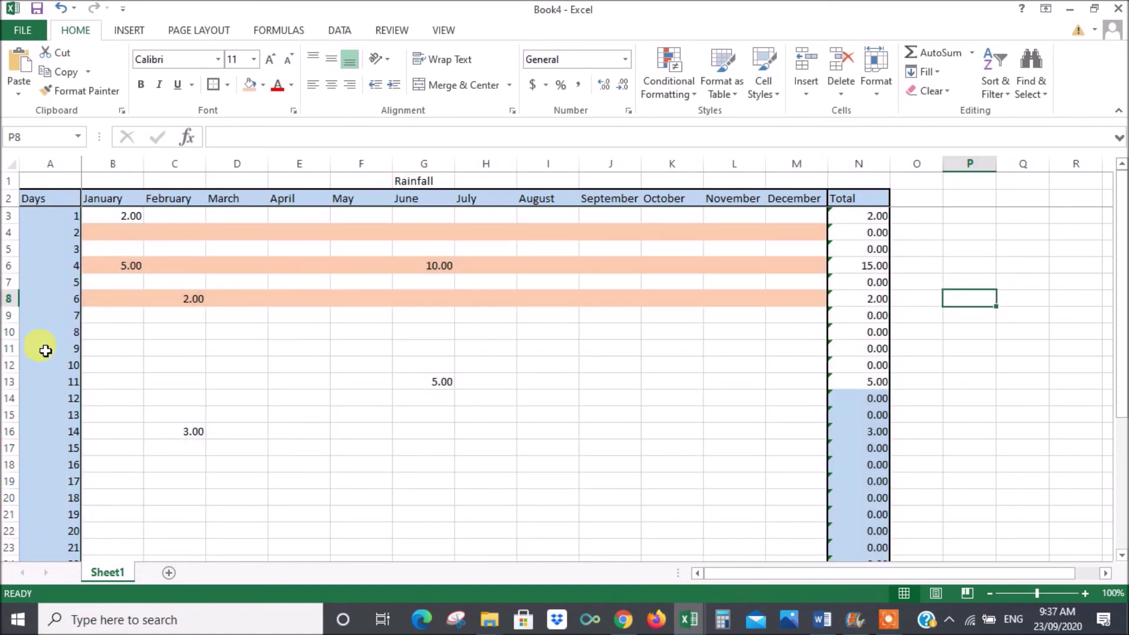
Format the heading row A2:N2, from Days to Total, as Text.
{"action": "left_click_drag", "start_coordinate": [43, 198], "coordinate": [854, 196]}
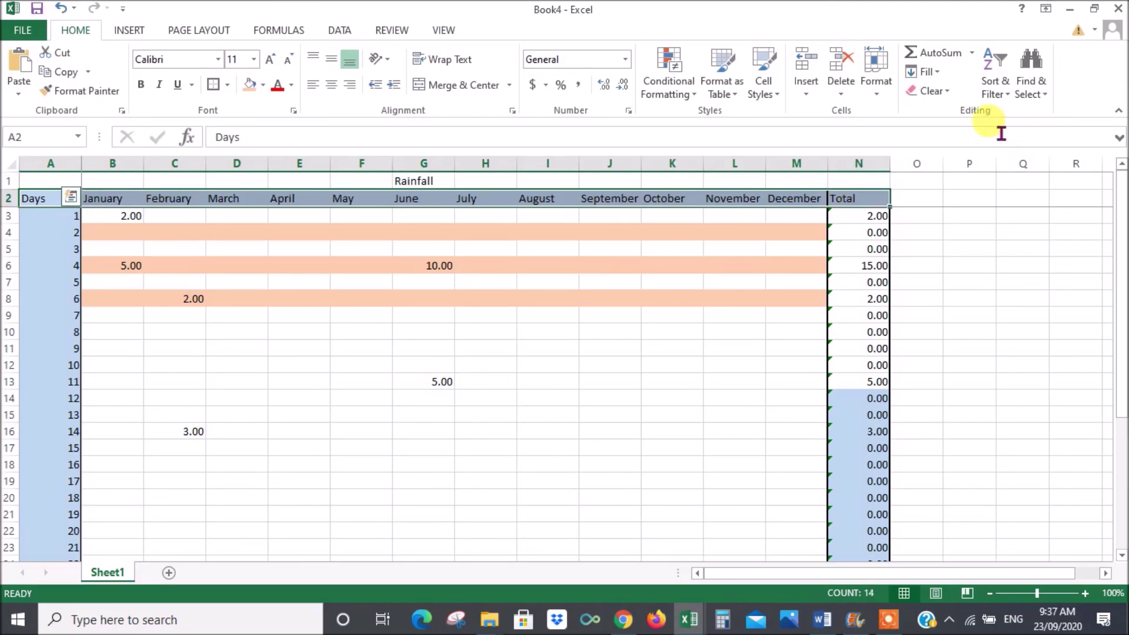
{"action": "left_click", "coordinate": [878, 97]}
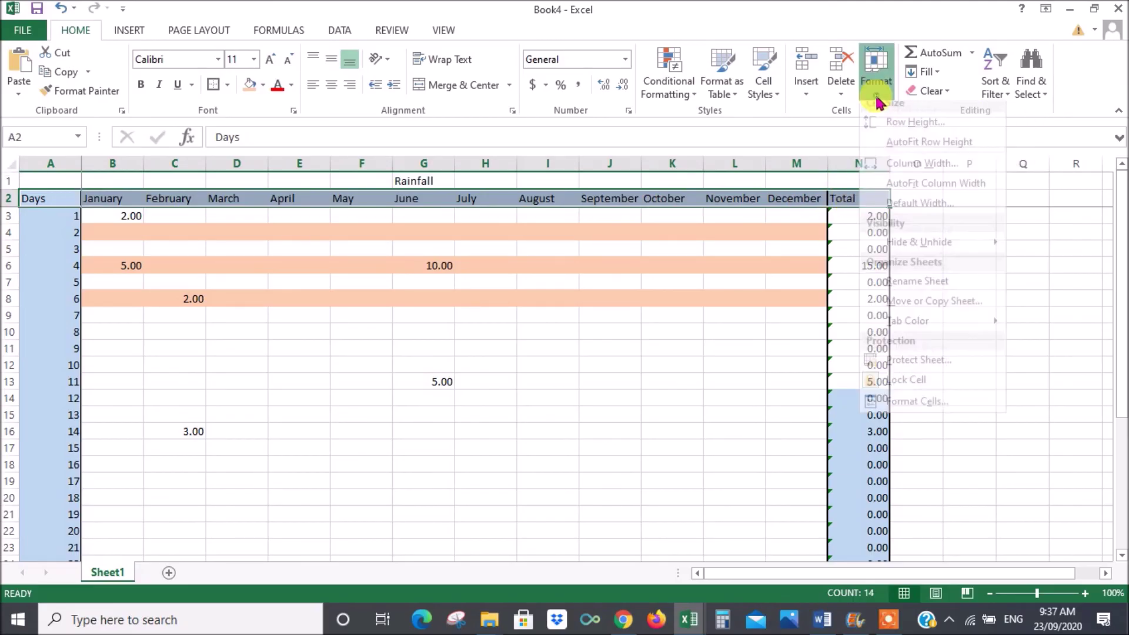
{"action": "left_click", "coordinate": [909, 405]}
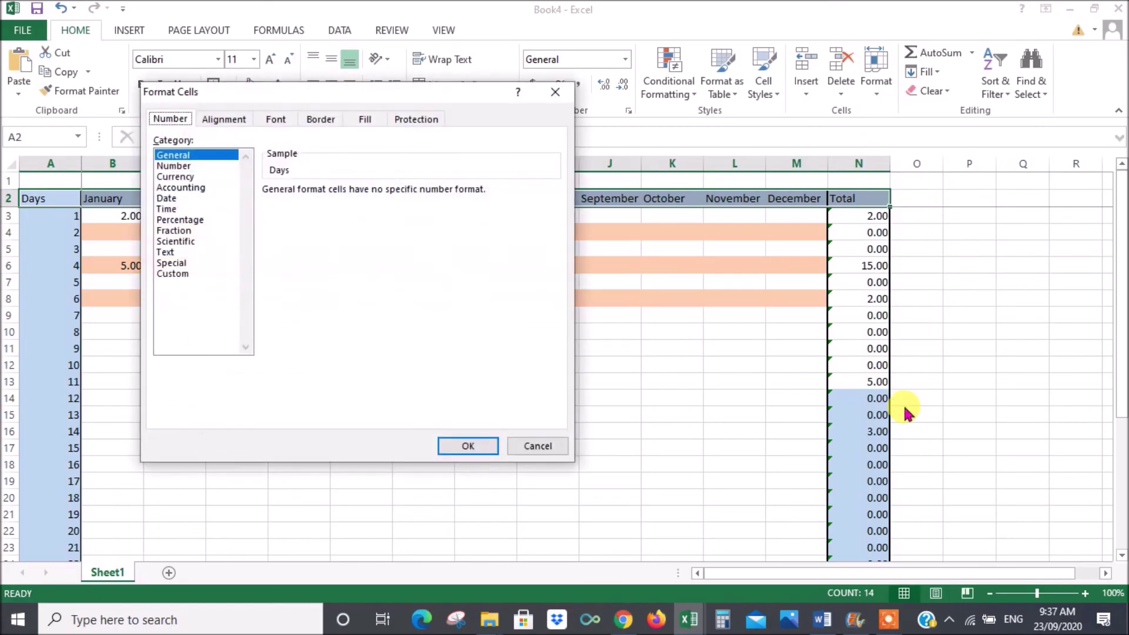
{"action": "left_click", "coordinate": [165, 252]}
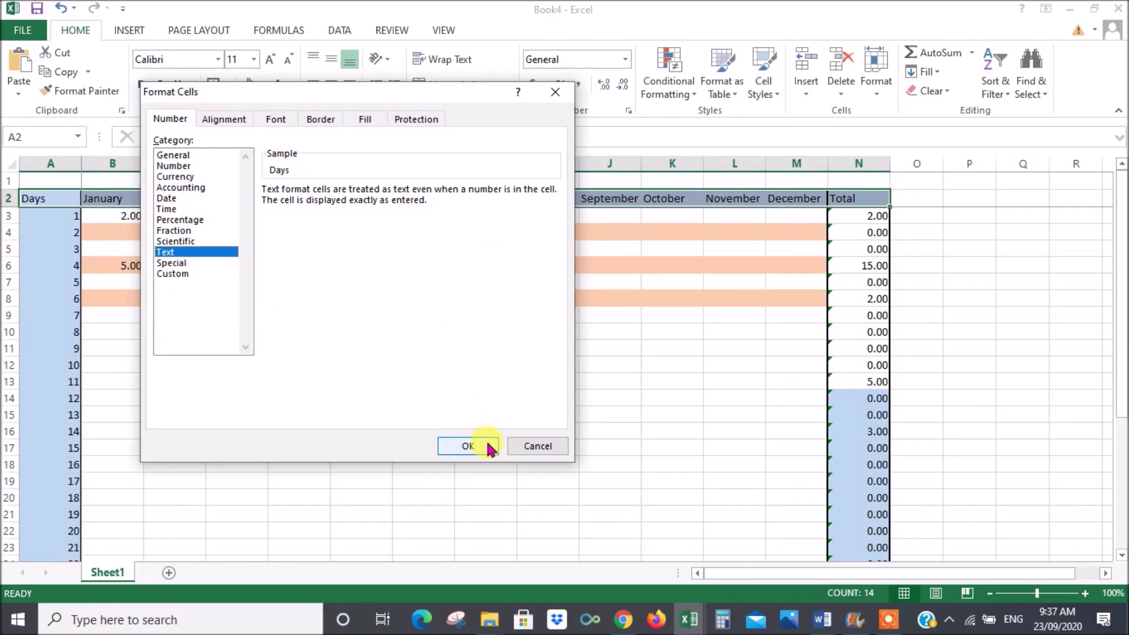
{"action": "left_click", "coordinate": [468, 447]}
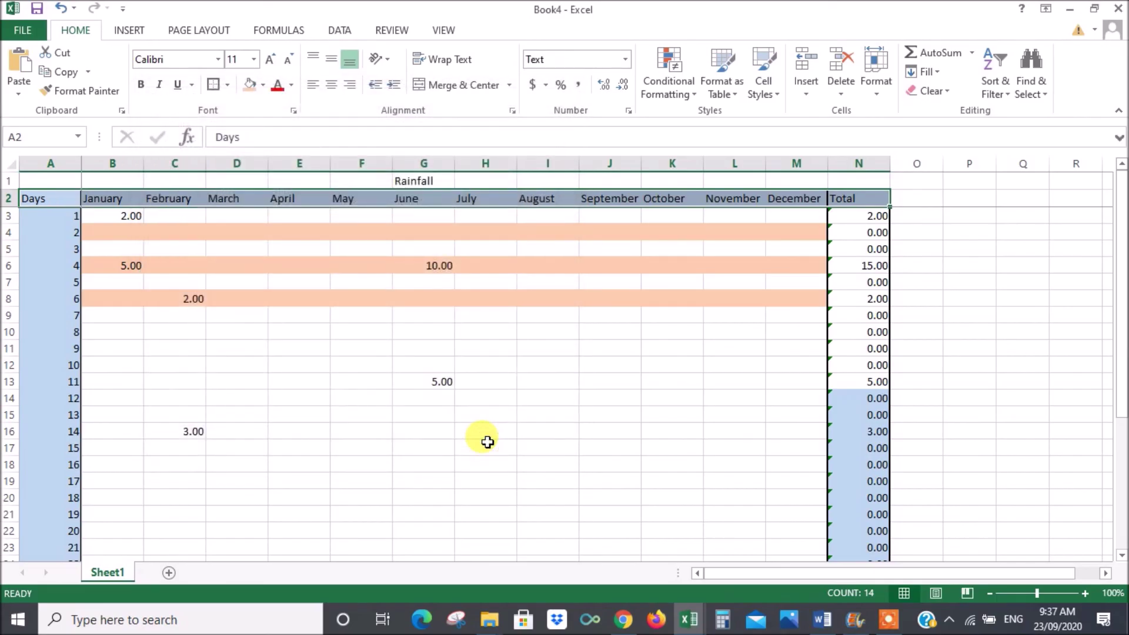